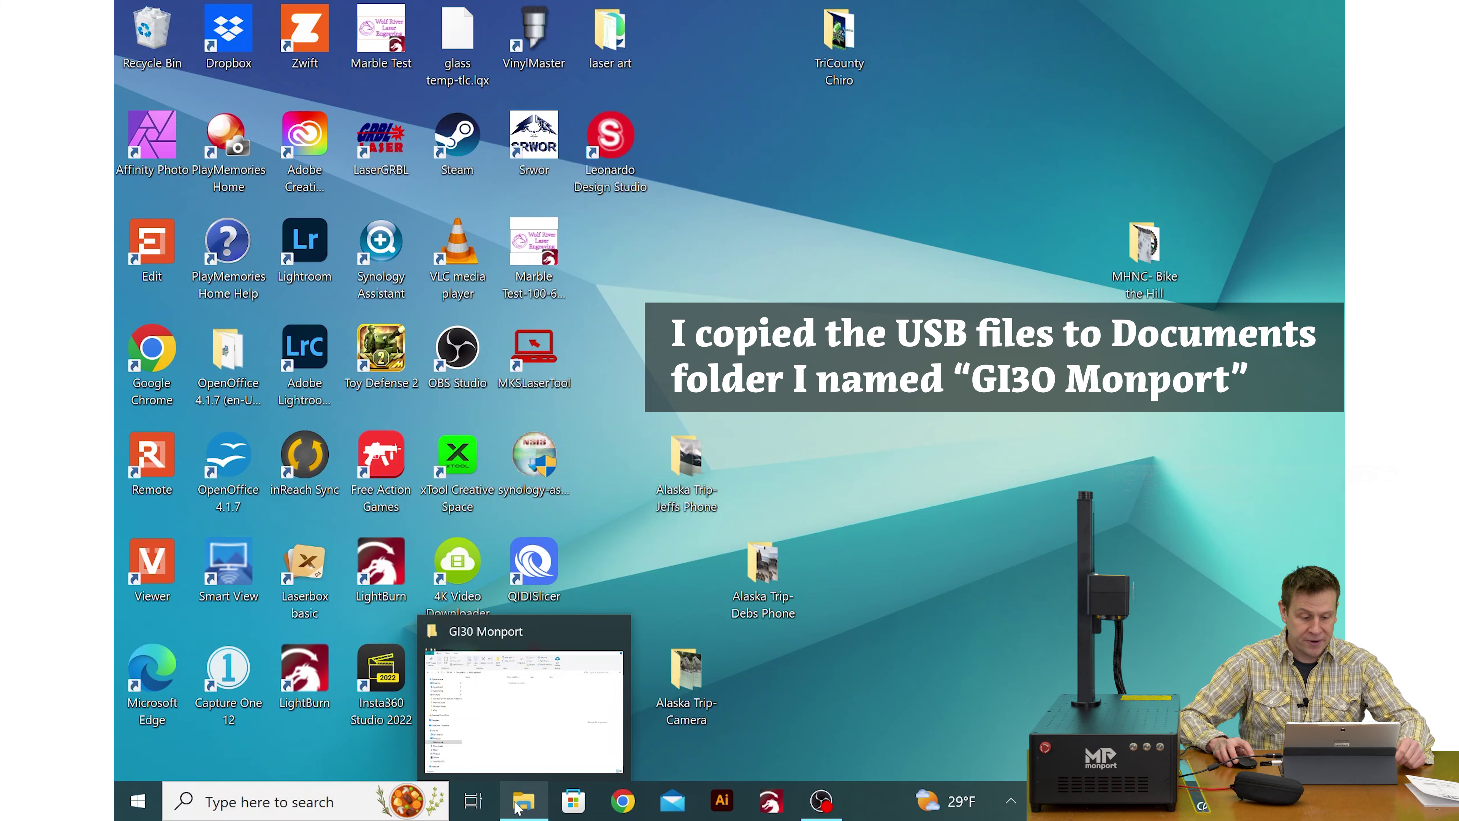
# - Show the GI30 Monport 'software 15' folder with its driver, jsf typeface and software15 contents
pyautogui.click(524, 802)
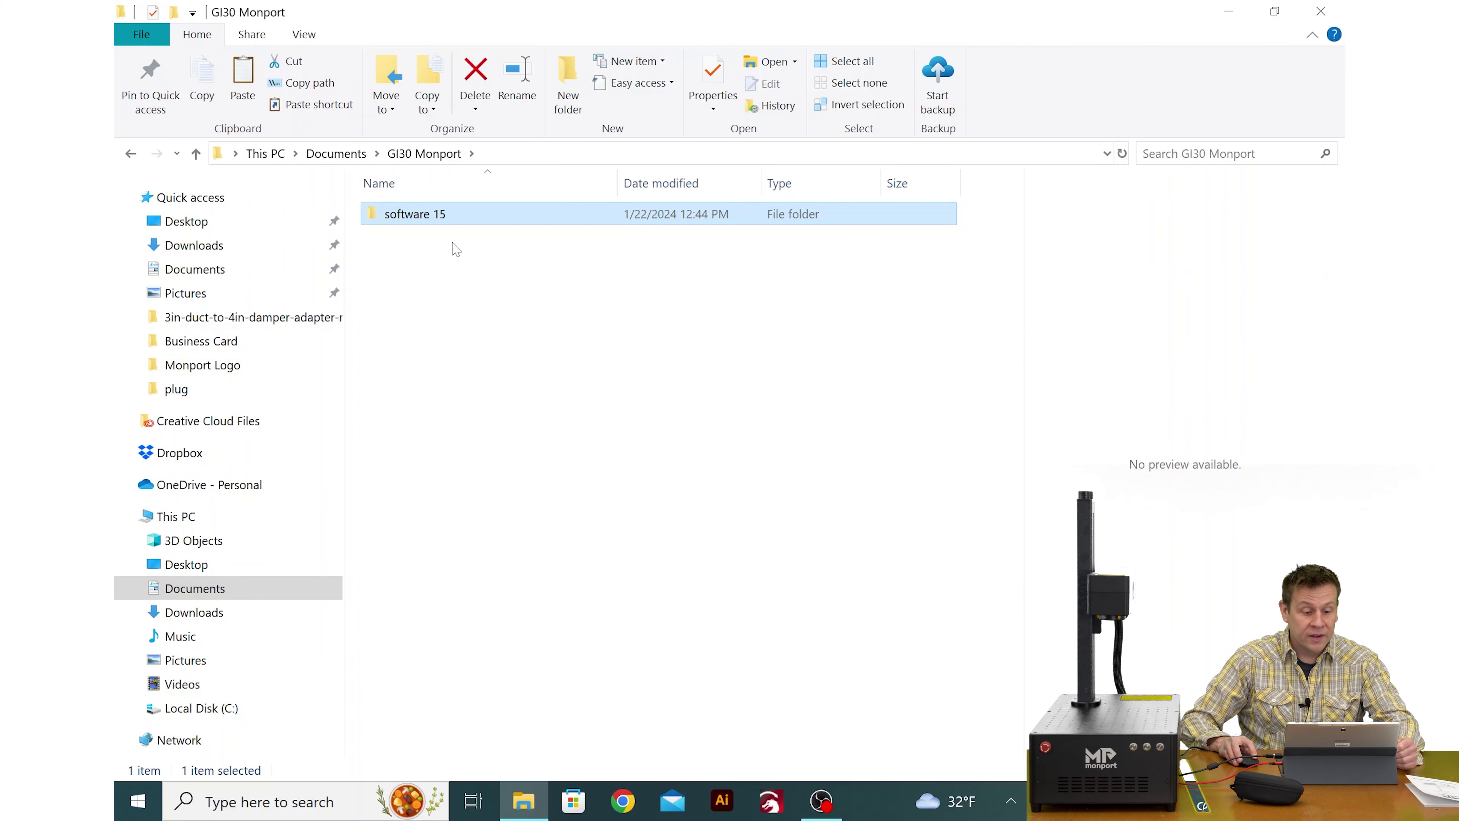
pyautogui.doubleClick(466, 219)
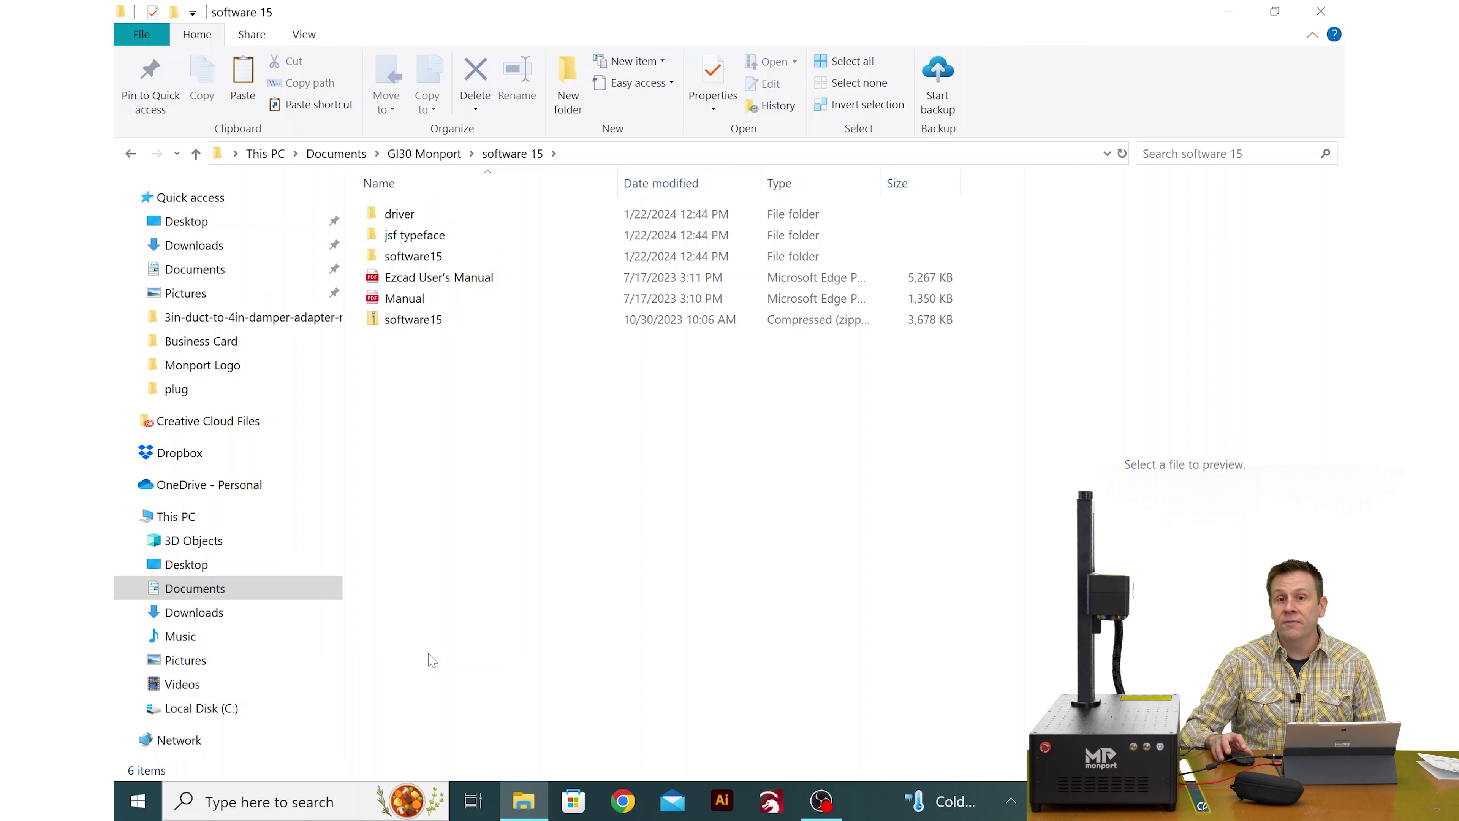
pyautogui.click(276, 802)
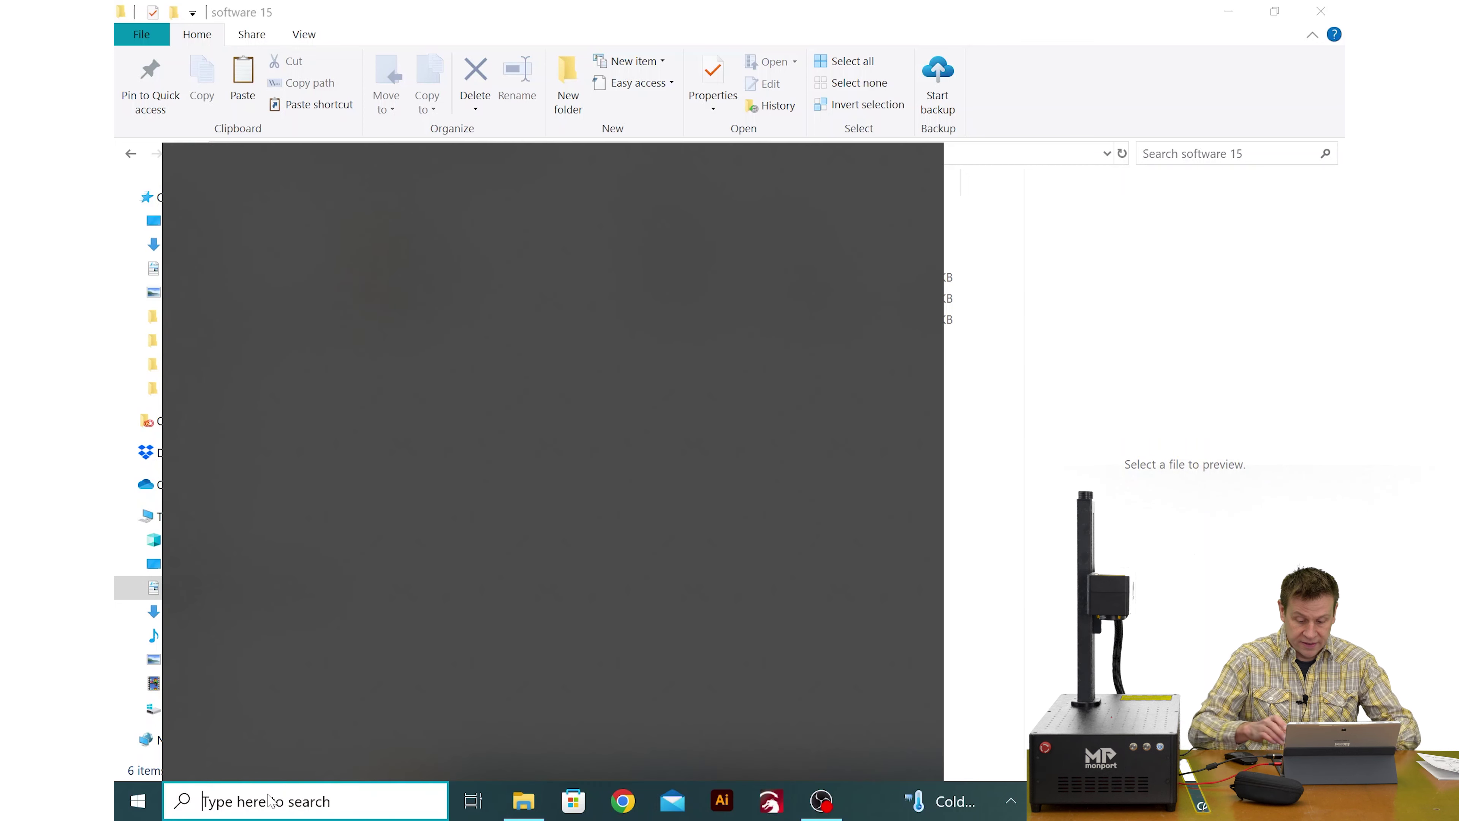
# - Search for 'device' and launch Device Manager to see USBLMCV4 under Other devices
pyautogui.write('evic')
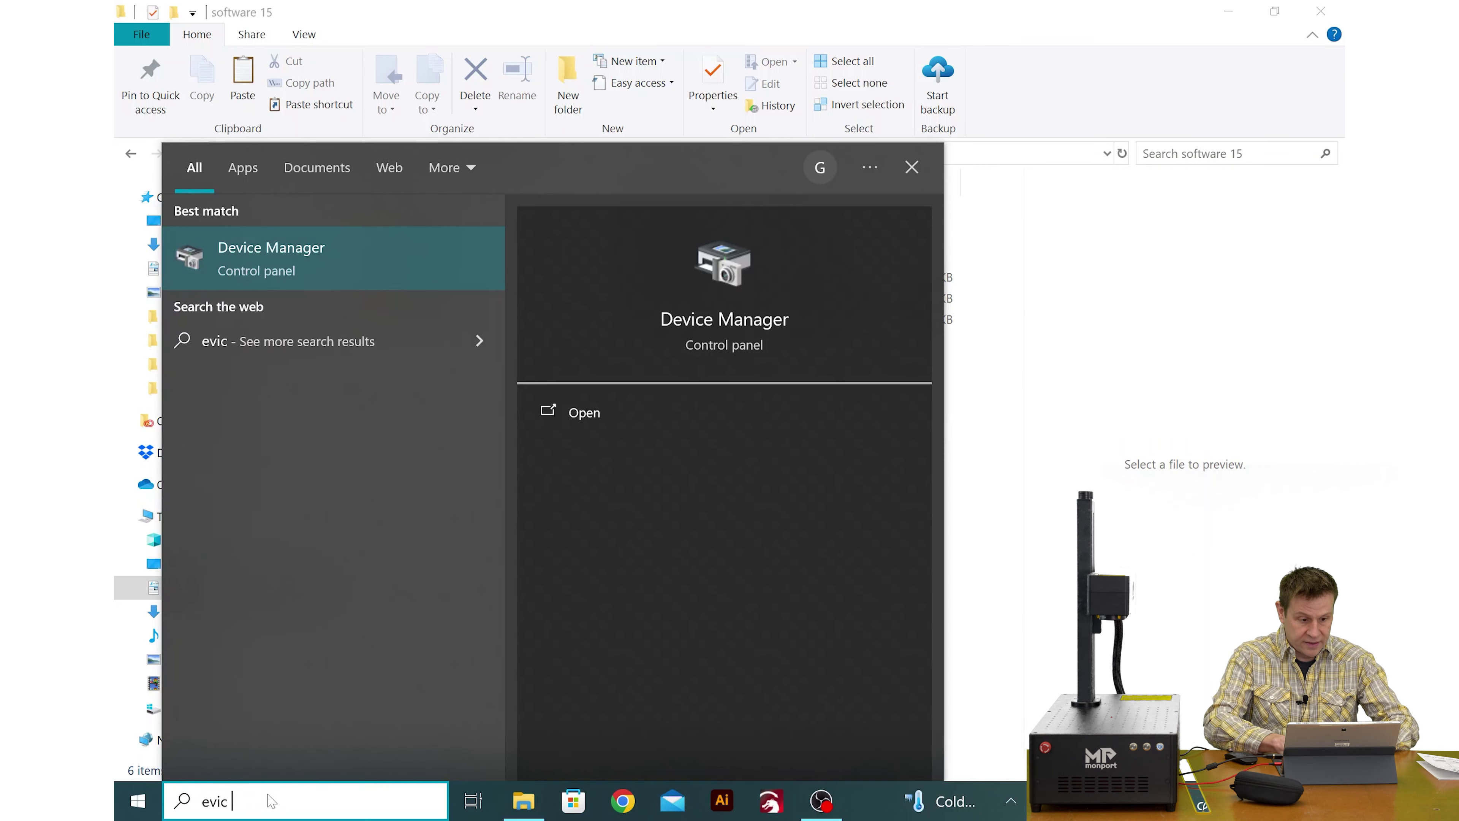
pyautogui.click(244, 273)
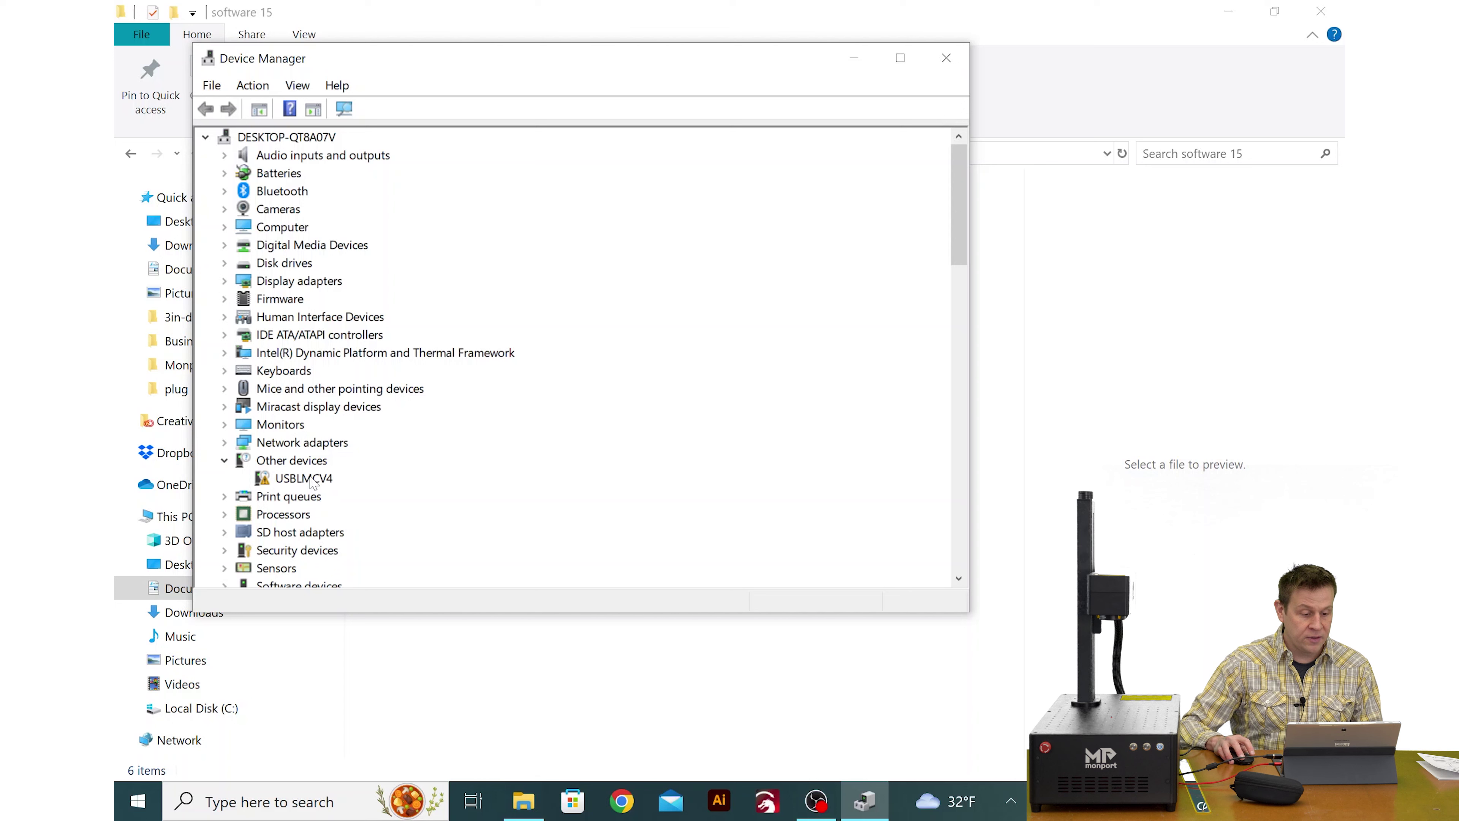
# - Start a manual driver update for the USBLMCV4 device, browsing the computer for drivers
pyautogui.rightClick(311, 477)
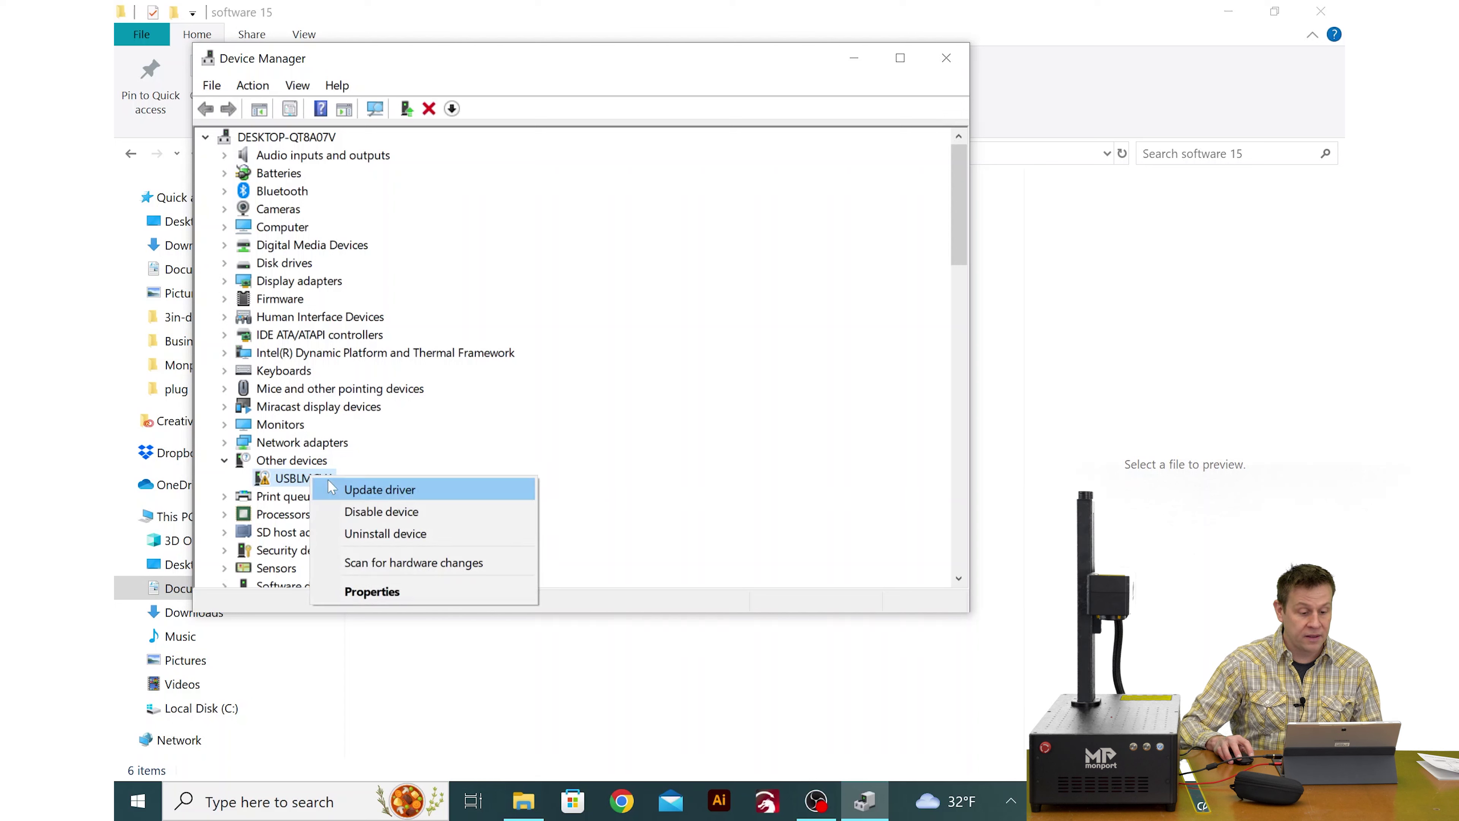
pyautogui.click(352, 492)
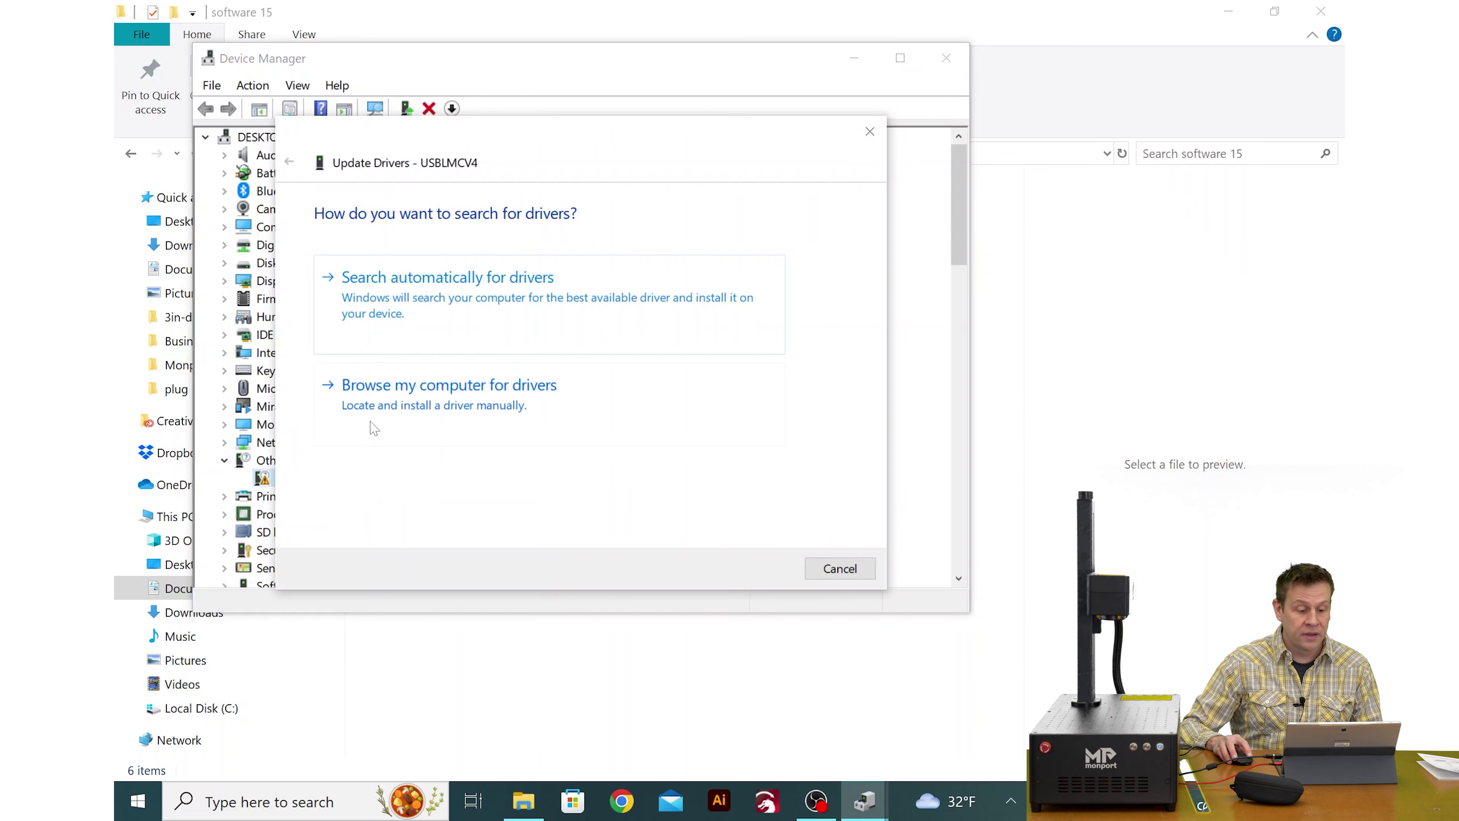
pyautogui.click(384, 419)
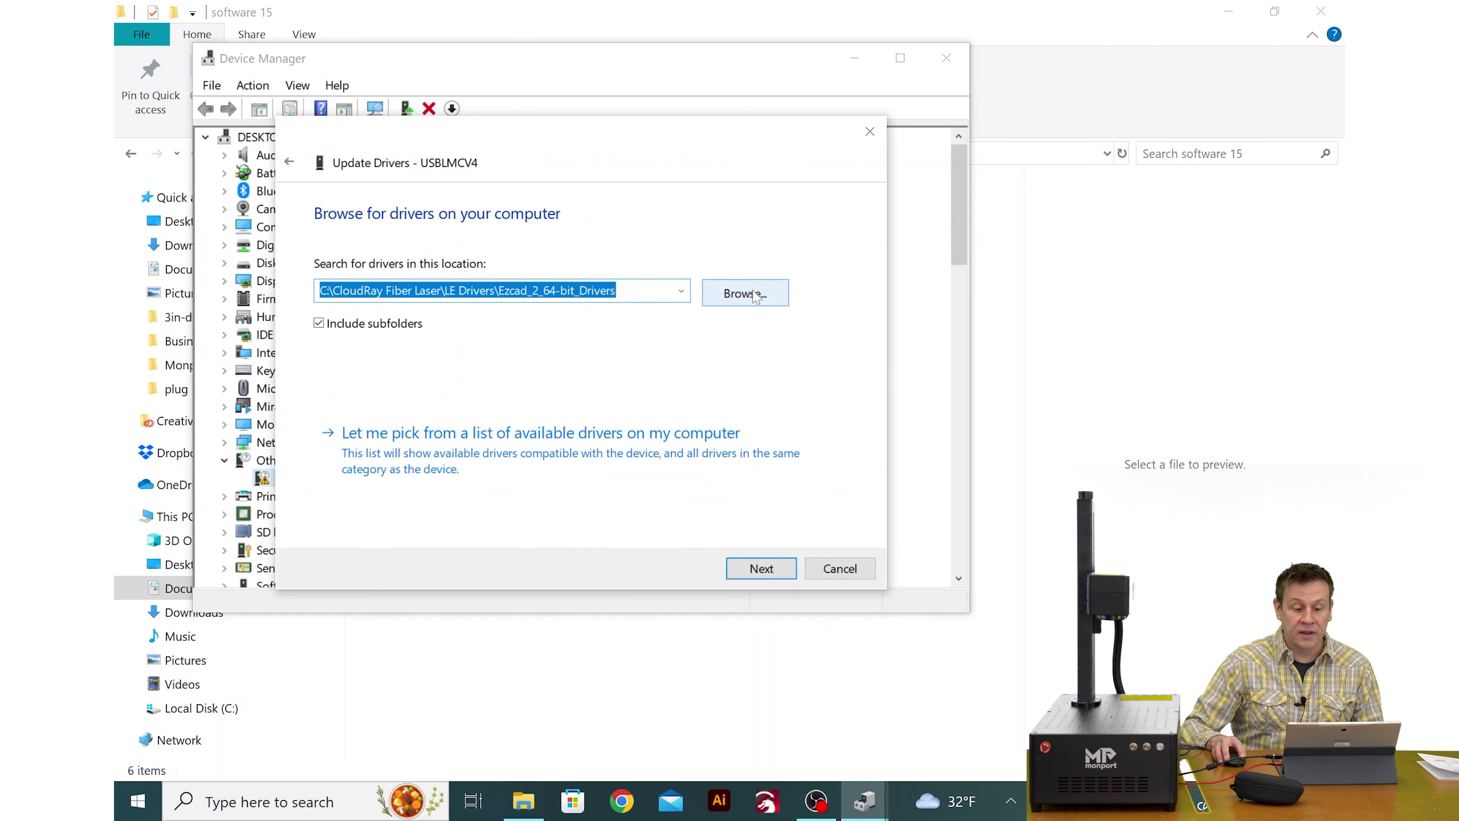
pyautogui.click(755, 294)
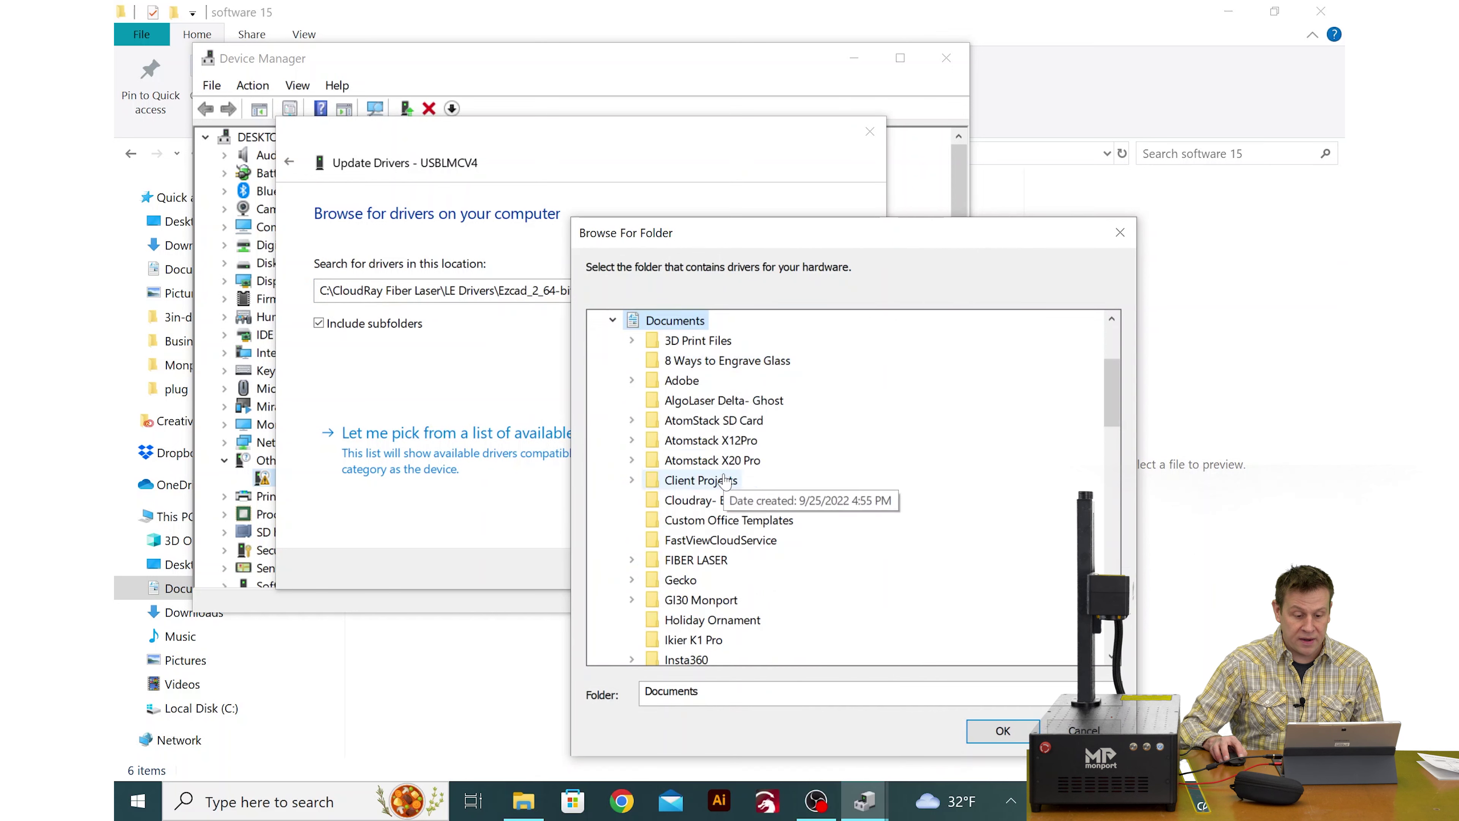
# - Choose GI30 Monport\driver\win10\X64AMD_LmcV2u as the driver folder
pyautogui.doubleClick(696, 601)
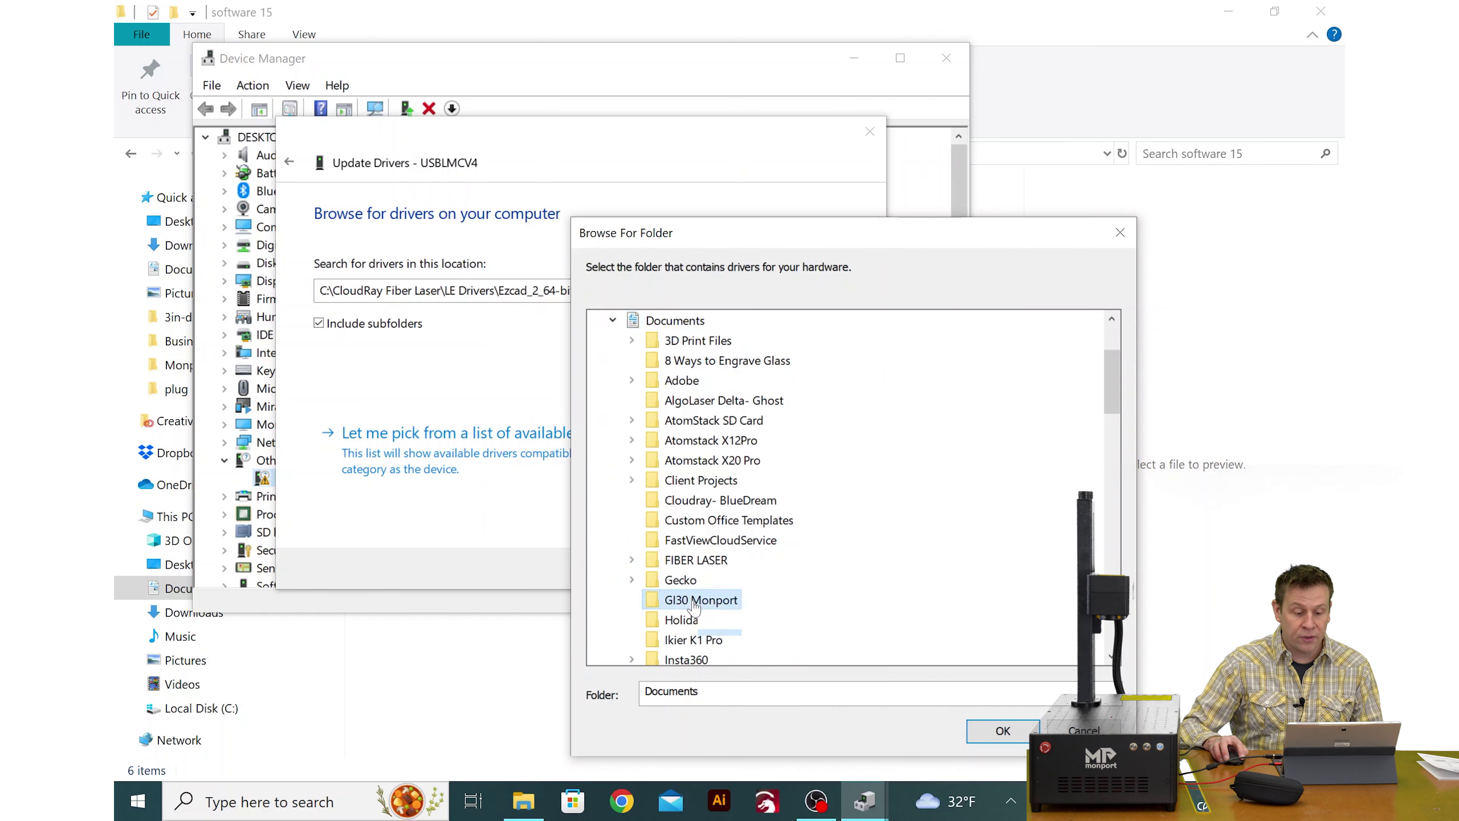
pyautogui.scroll(-1, 816, 583)
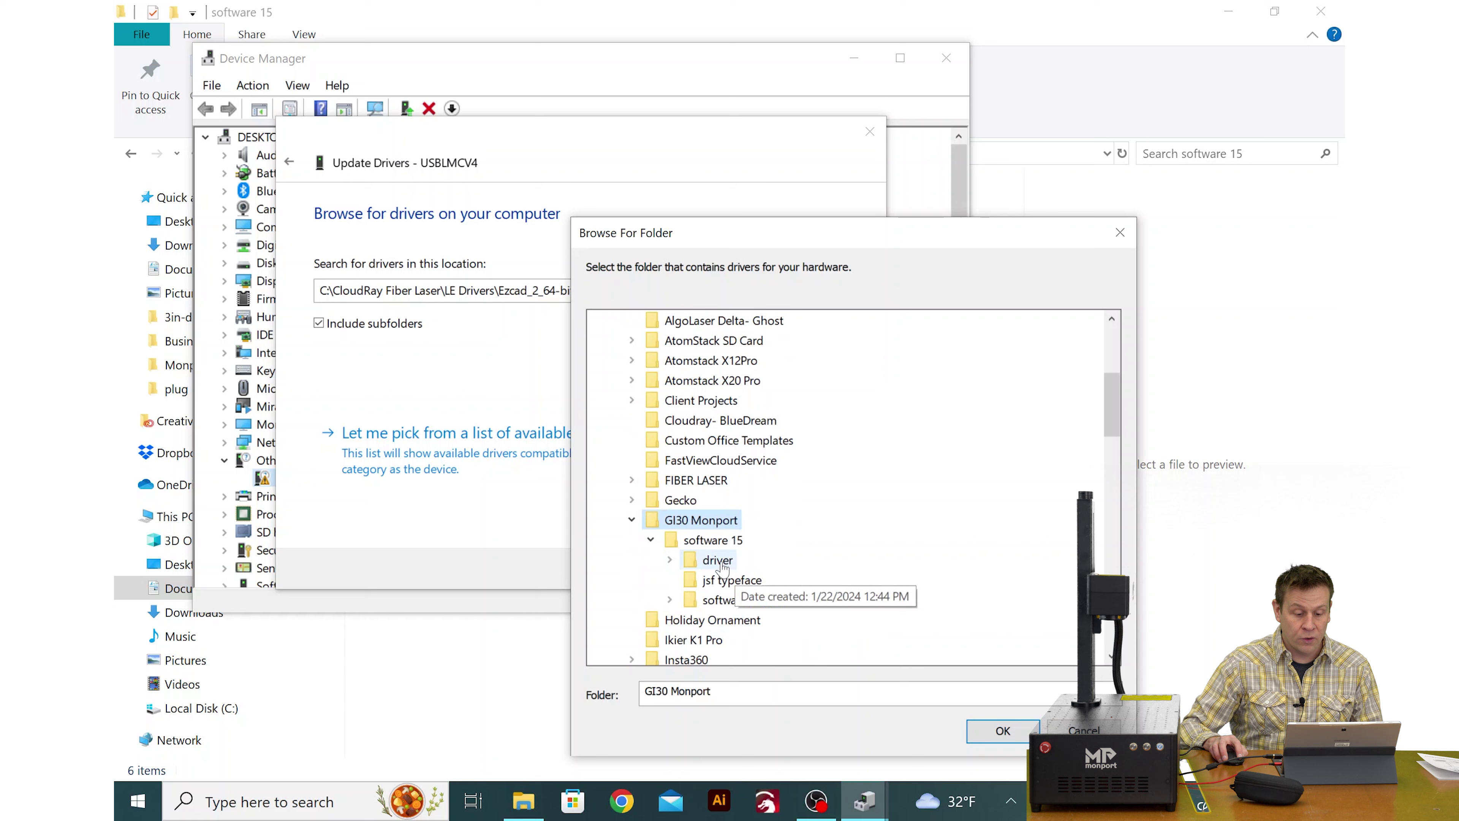
pyautogui.doubleClick(790, 561)
pyautogui.scroll(-1, 799, 561)
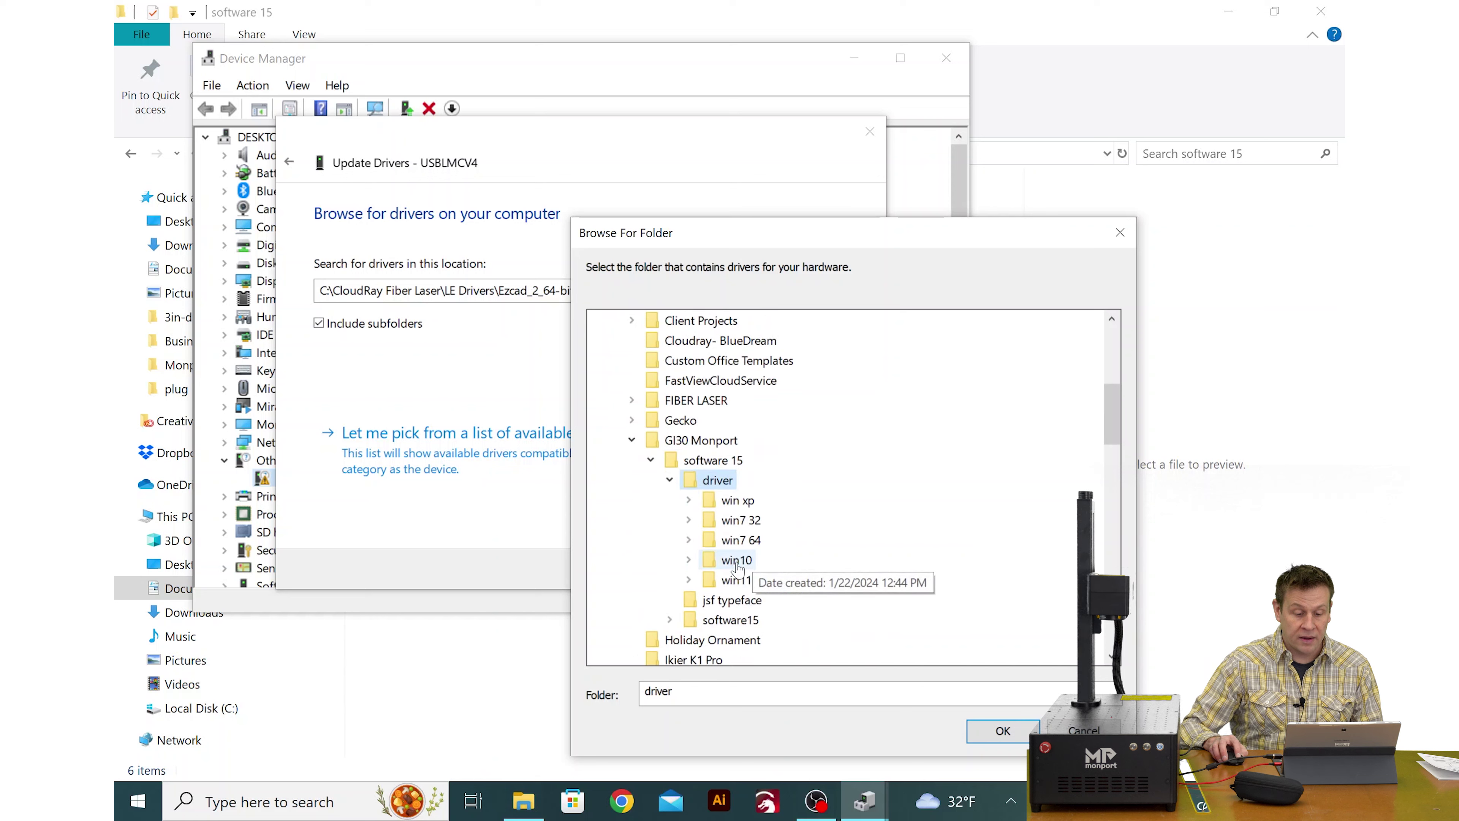
pyautogui.doubleClick(737, 560)
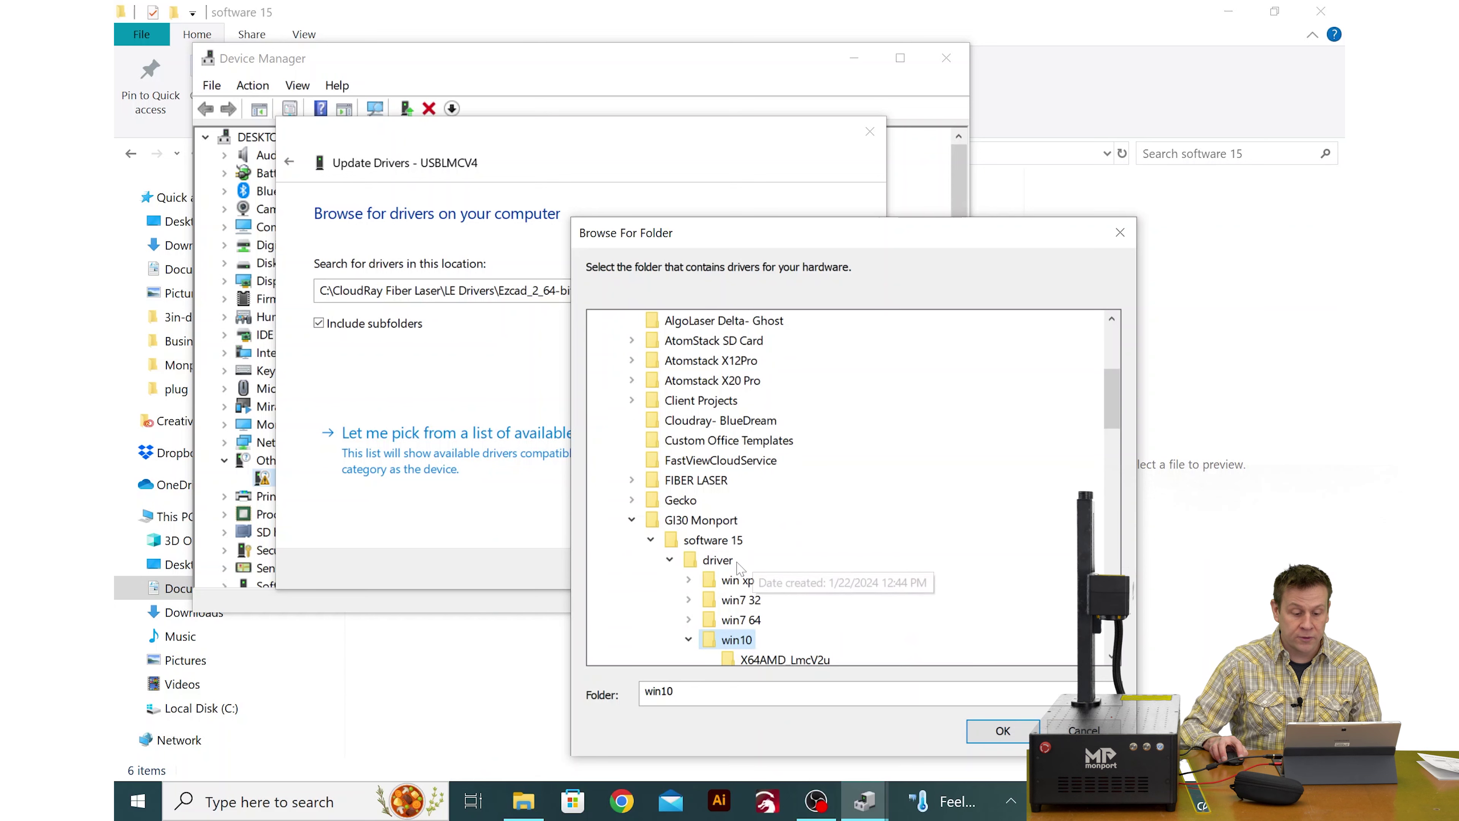
pyautogui.click(785, 599)
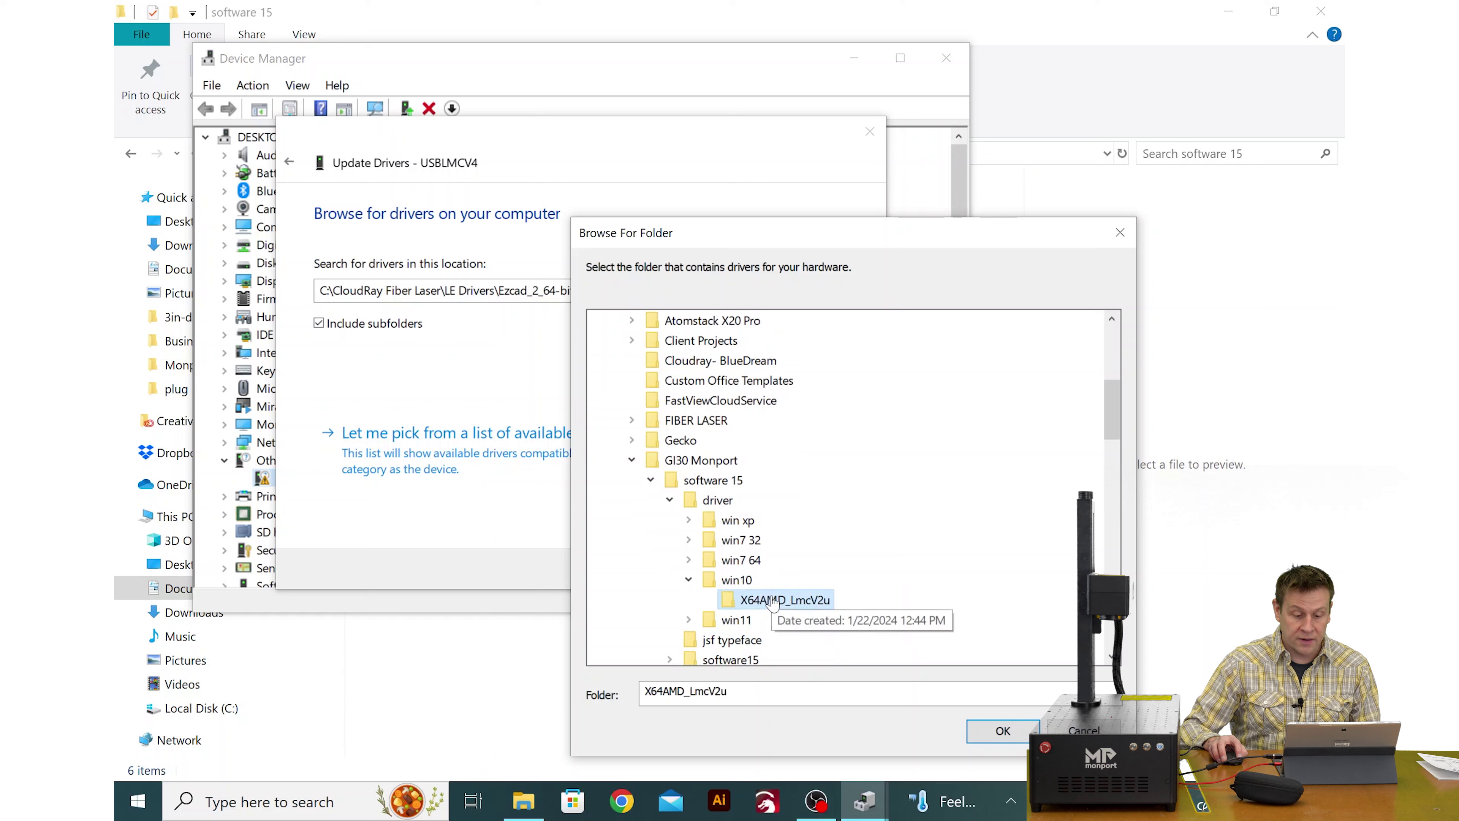
pyautogui.click(1002, 730)
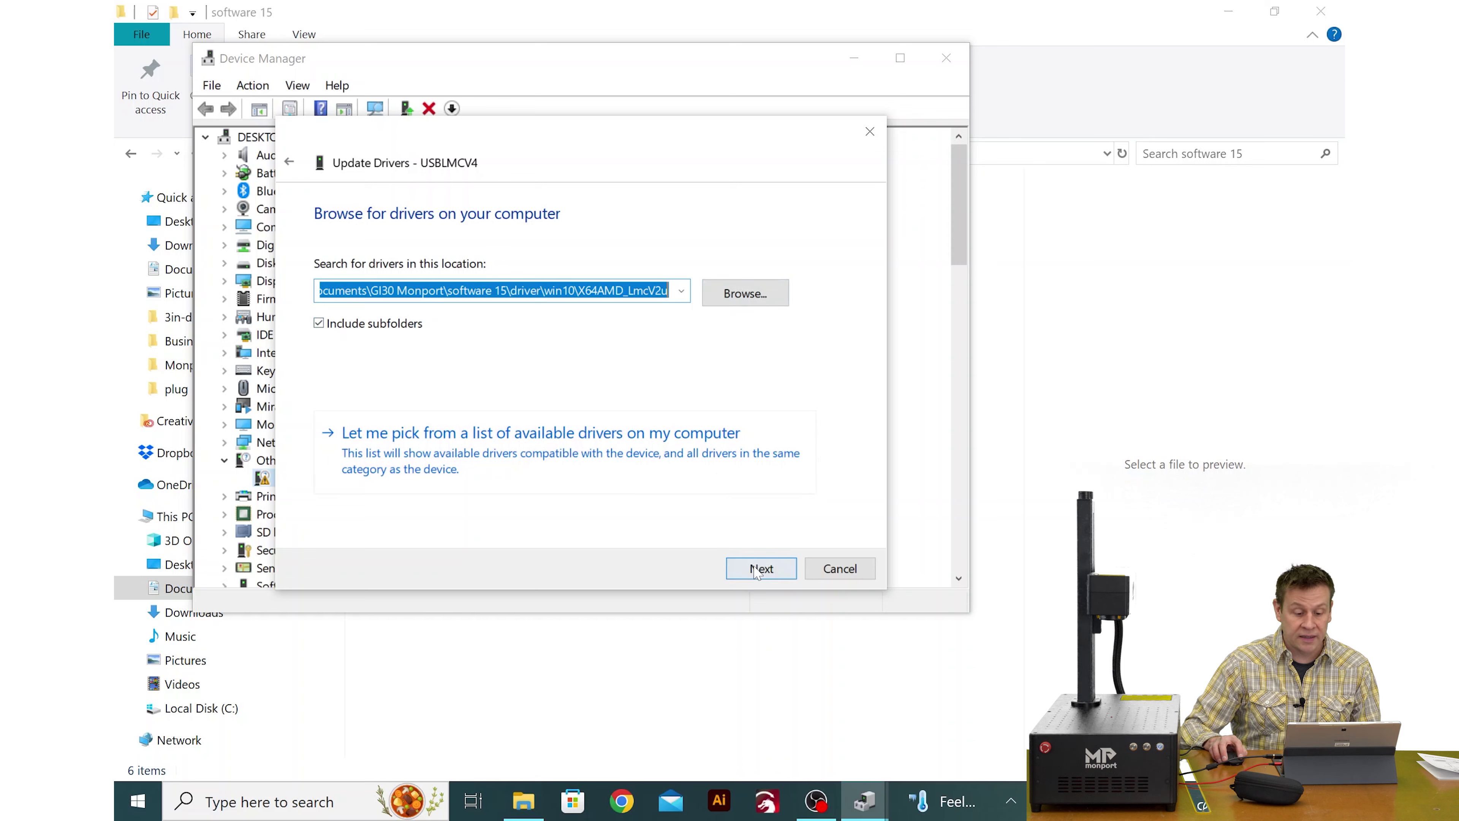
# - Install the driver so the device becomes Laser Mark Control Board V2 [USB]
pyautogui.click(757, 566)
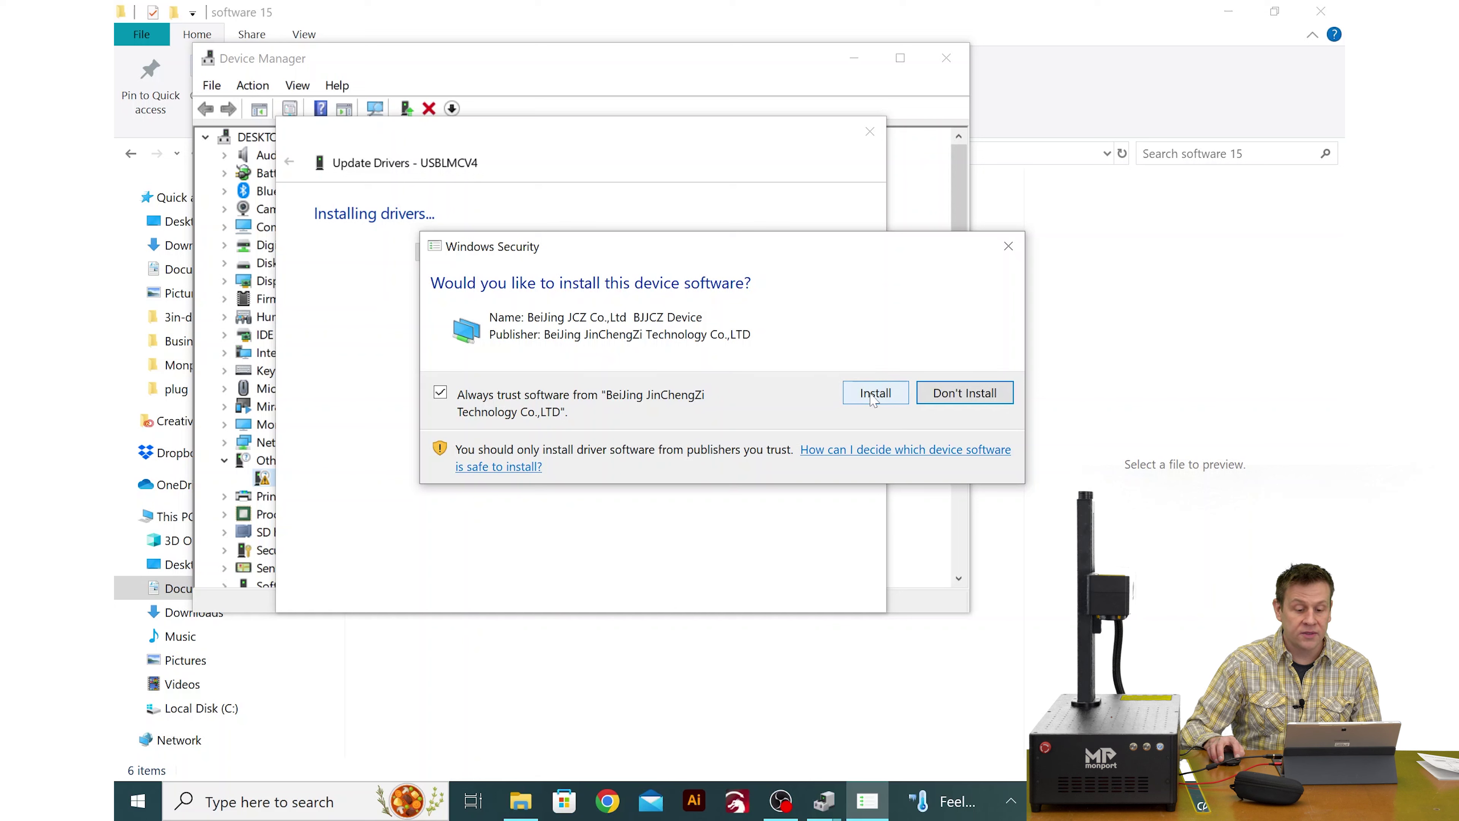
pyautogui.click(872, 395)
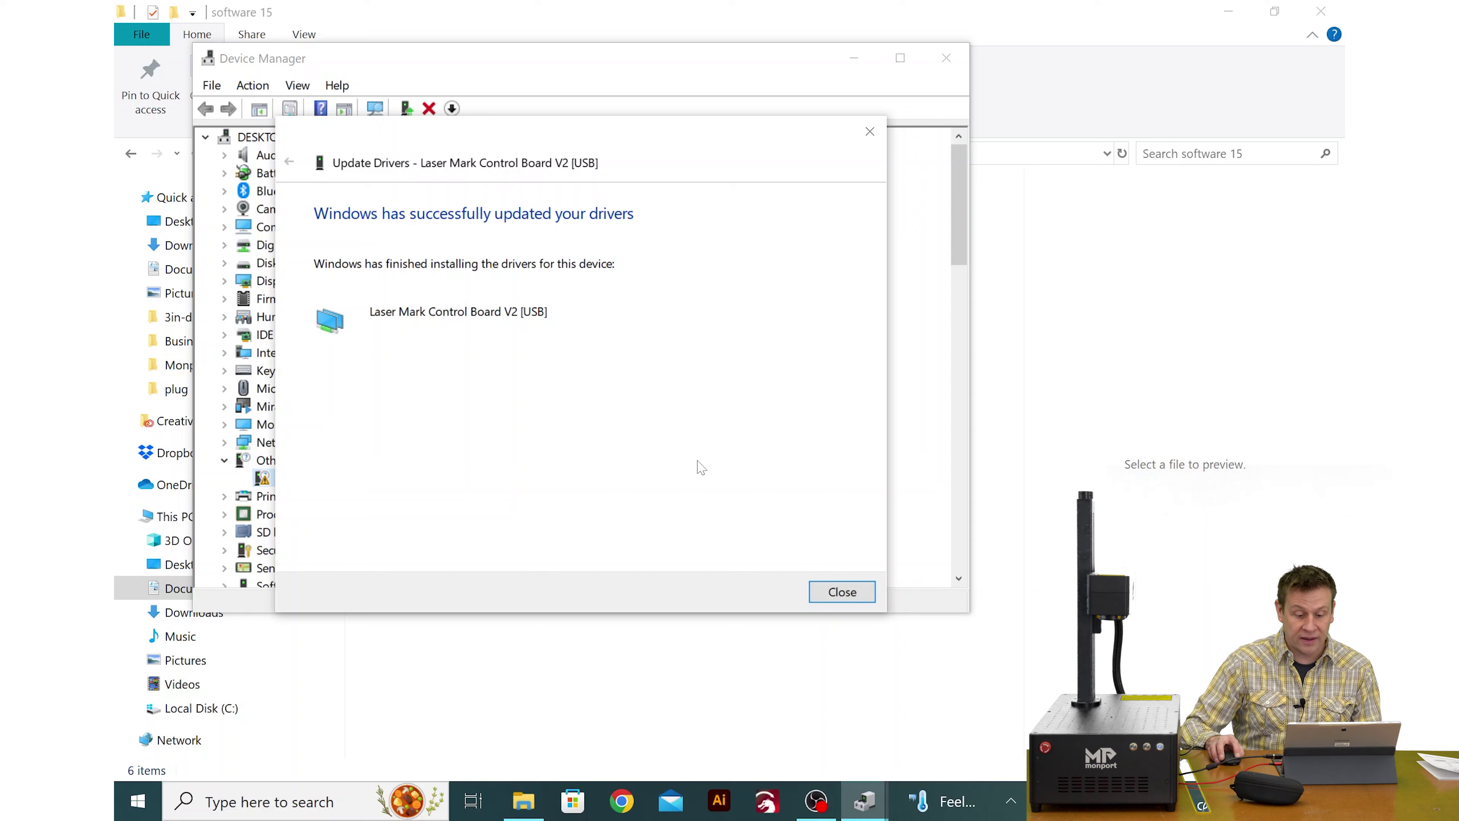
pyautogui.click(827, 591)
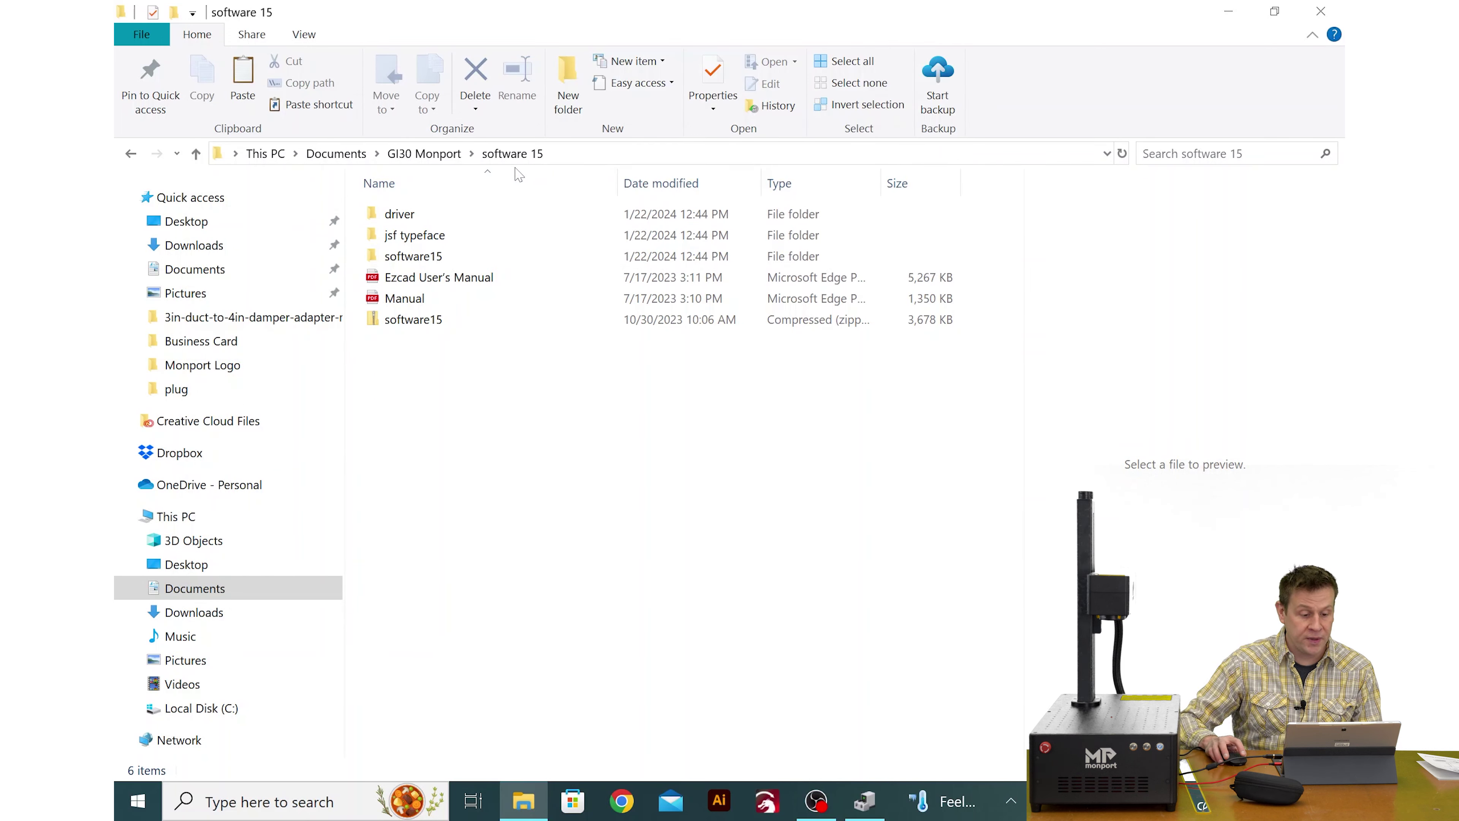
# - Pin EzCad2.exe from the inner software15 folder to the Windows taskbar
pyautogui.doubleClick(418, 257)
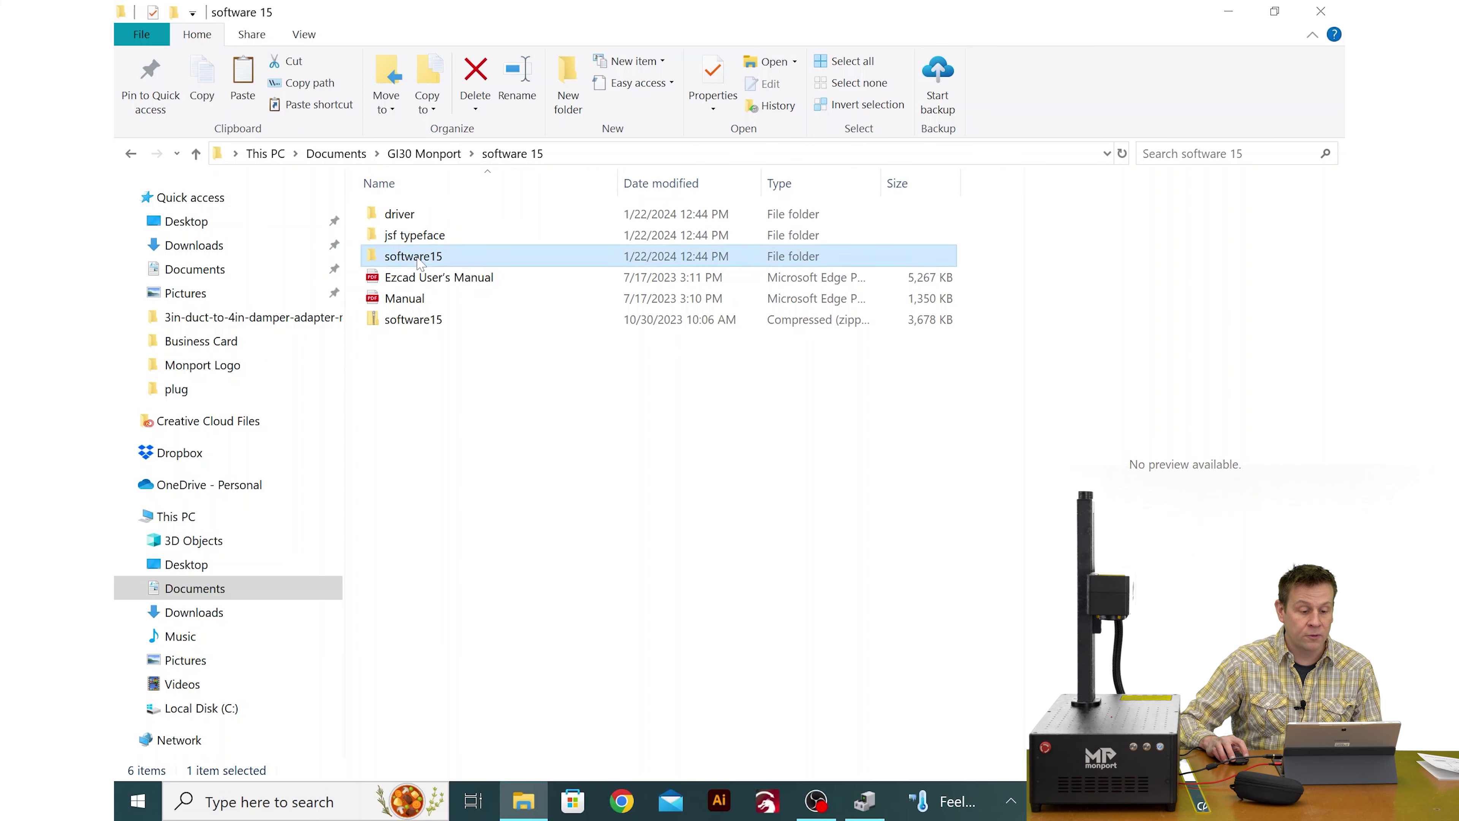
pyautogui.scroll(-1, 468, 318)
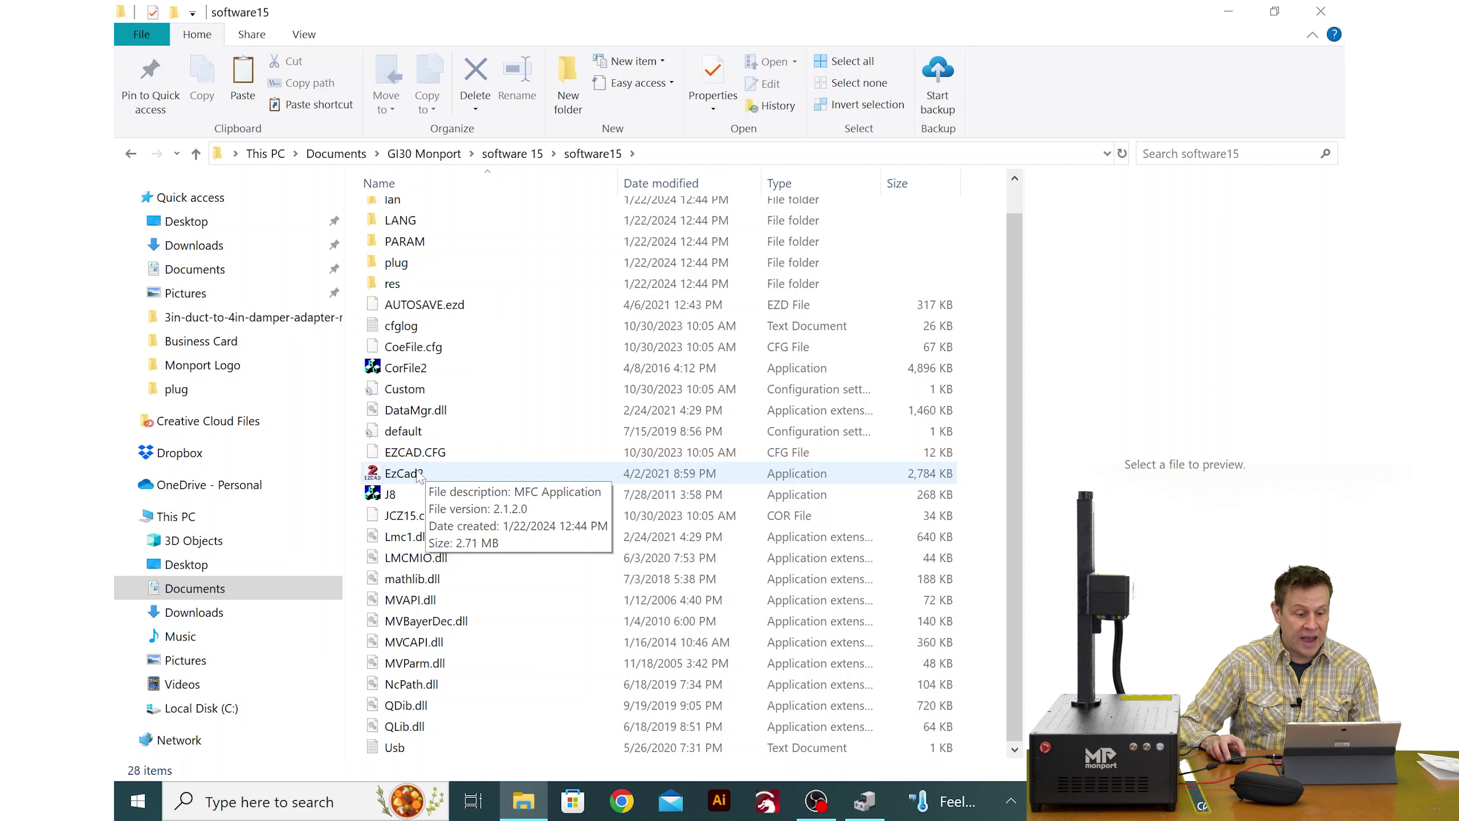
pyautogui.moveTo(435, 477); pyautogui.dragTo(764, 813)
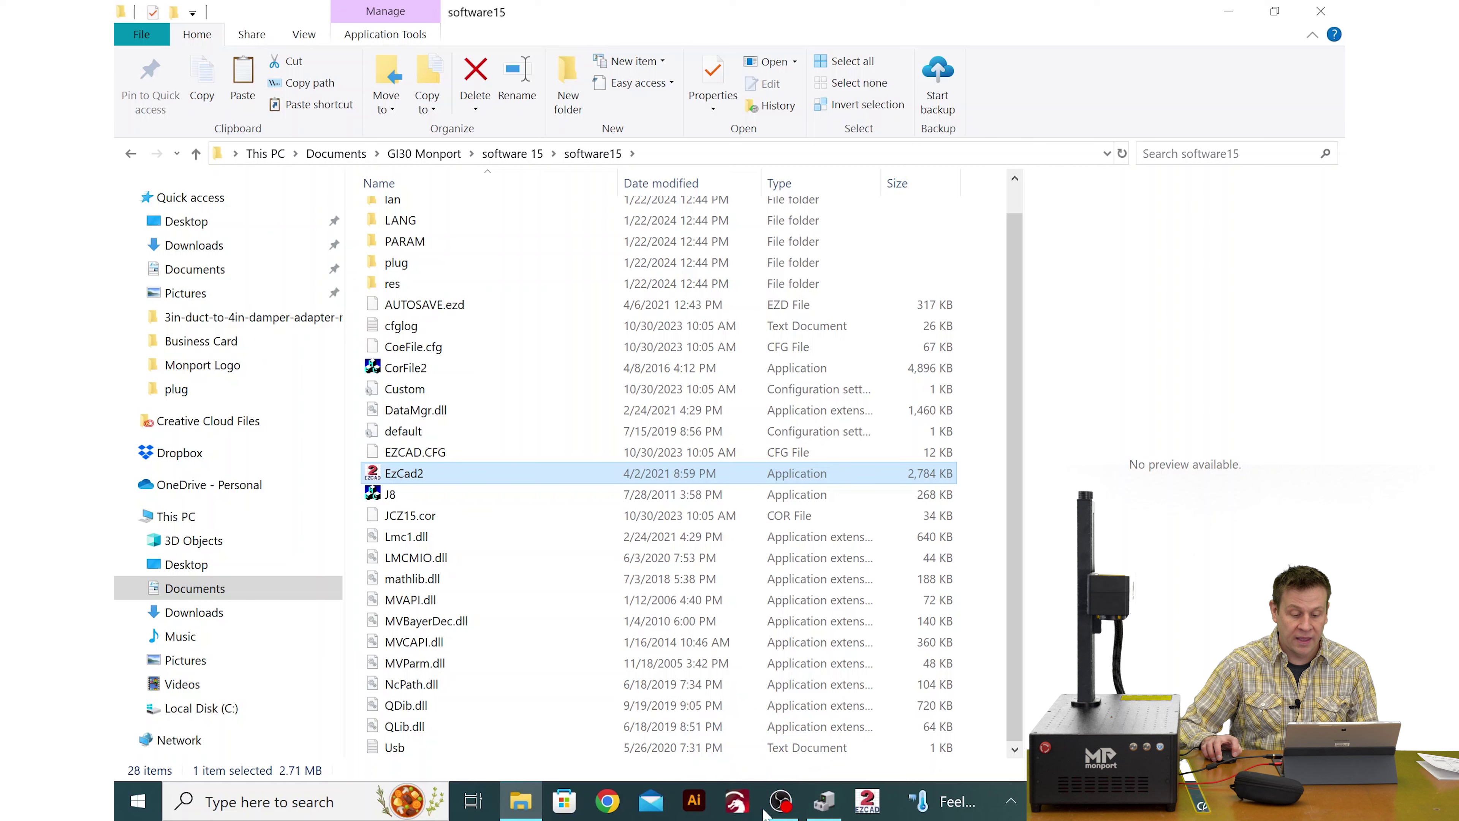
# - Launch EzCad2 from the taskbar, accept the licence and dismiss the 'Can not open correct file!' warning
pyautogui.click(871, 806)
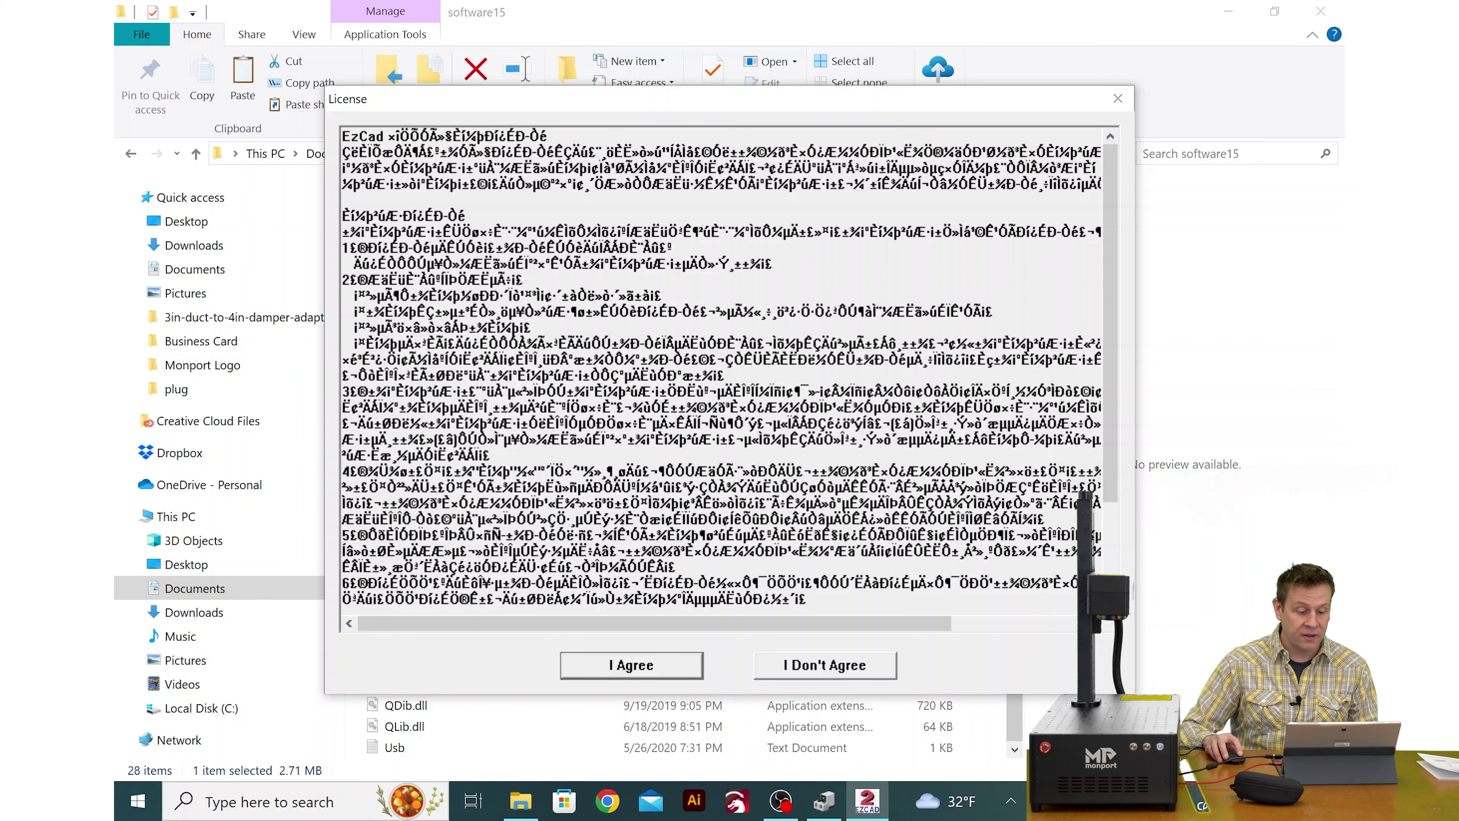
pyautogui.click(625, 667)
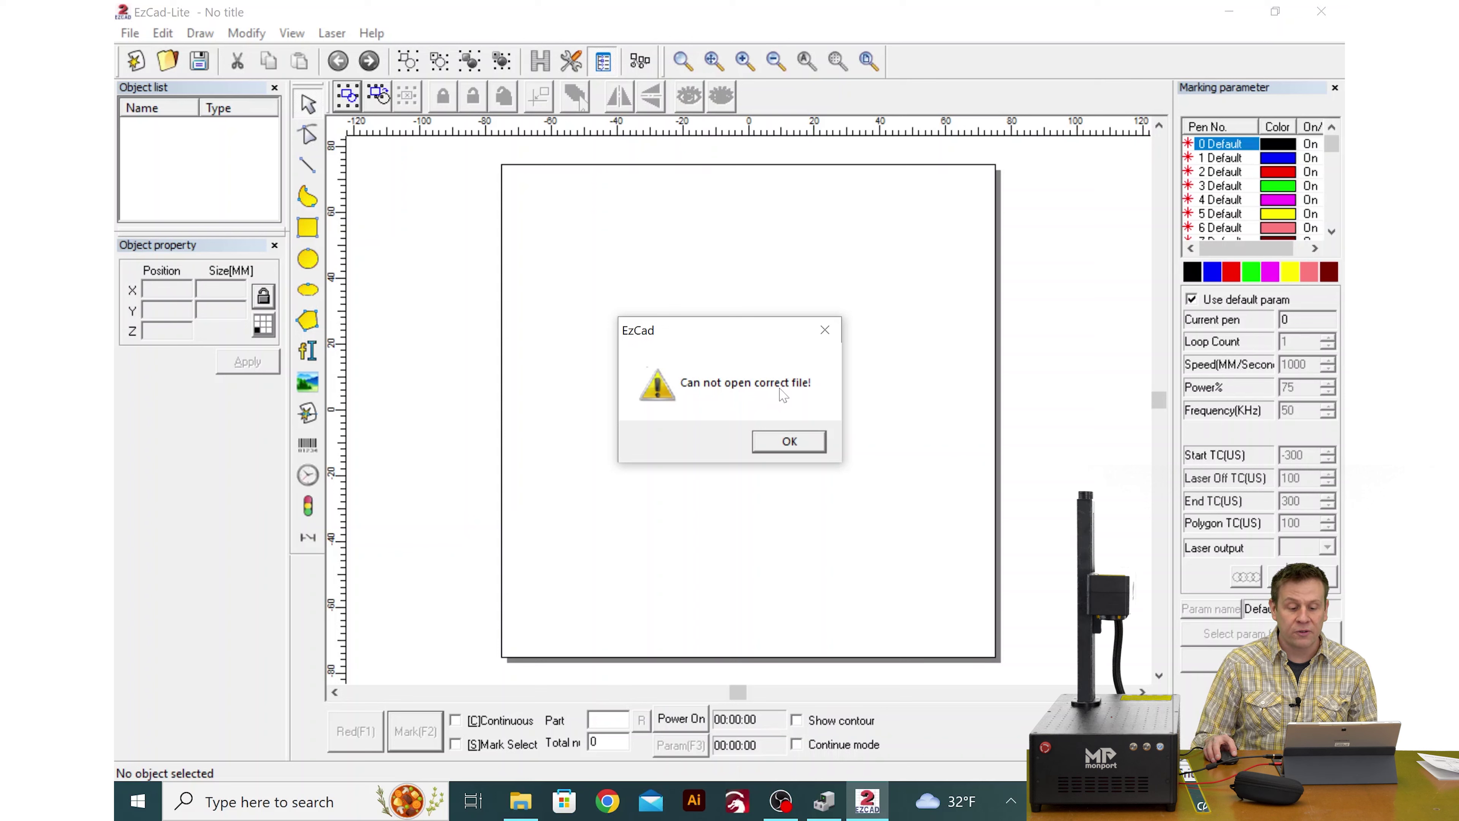
pyautogui.click(789, 442)
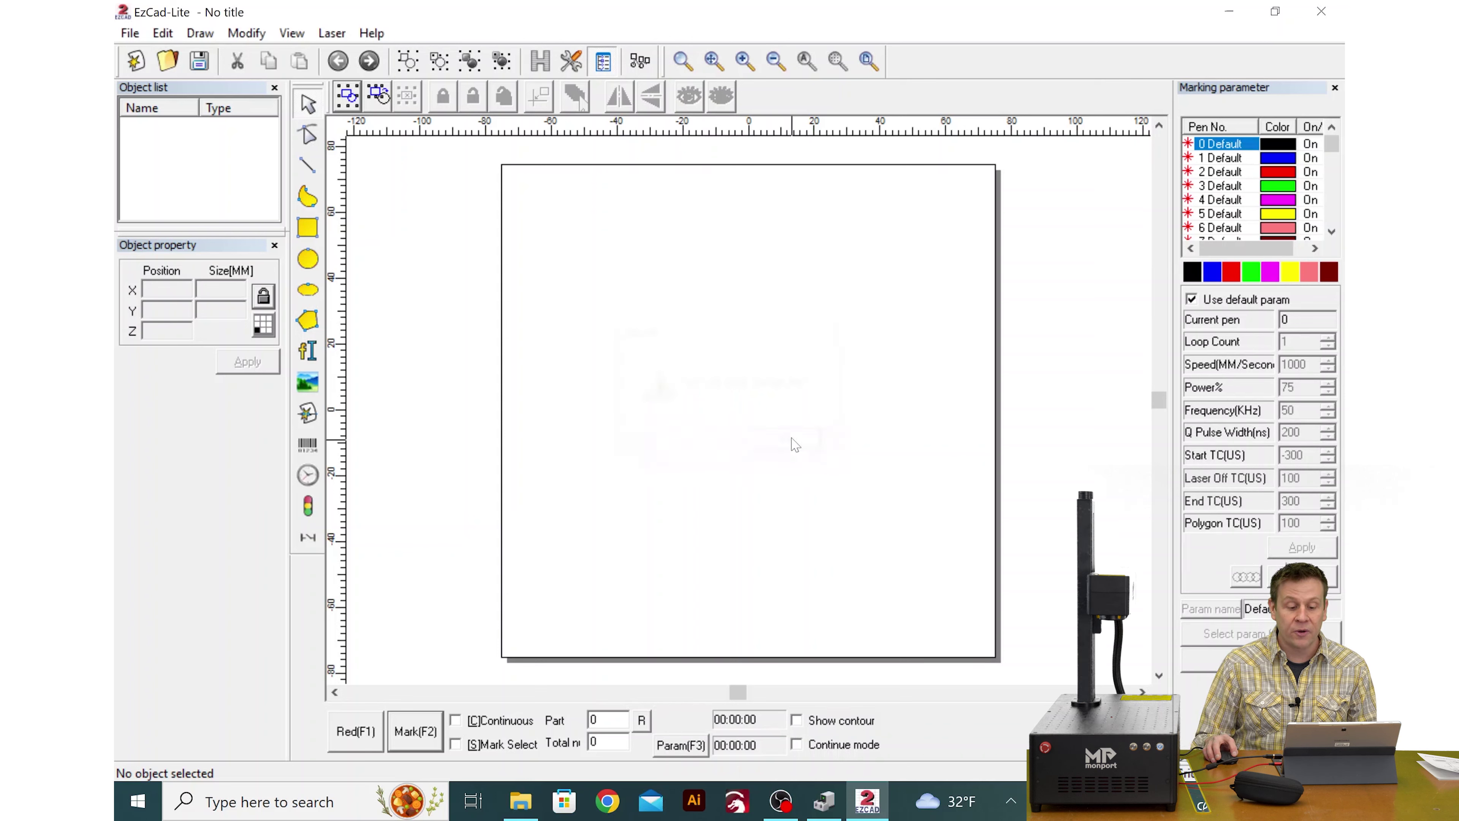
# - Open the Param (F3) configuration and browse for a different .cor correction file
pyautogui.click(682, 746)
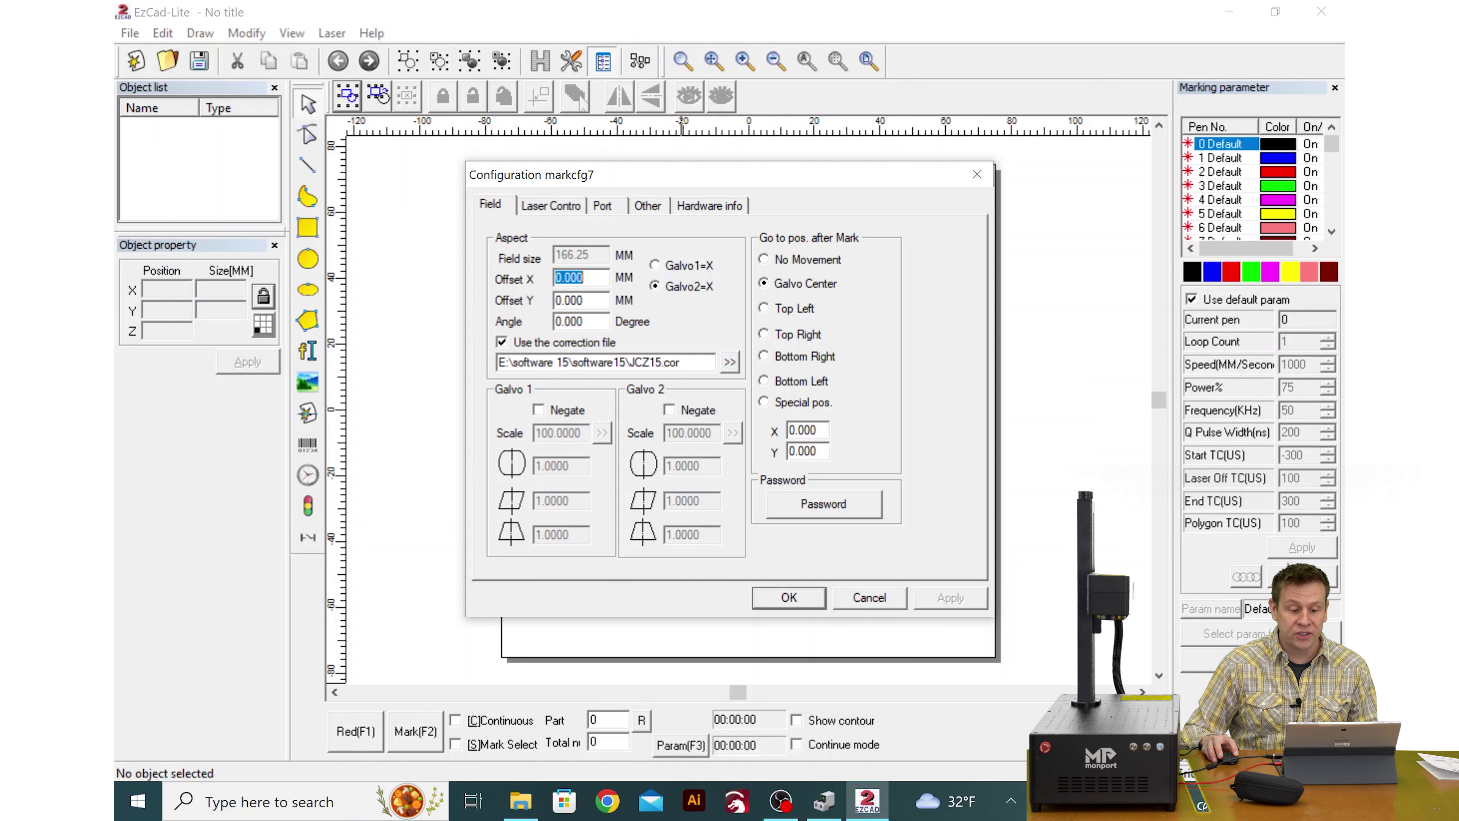
pyautogui.click(729, 364)
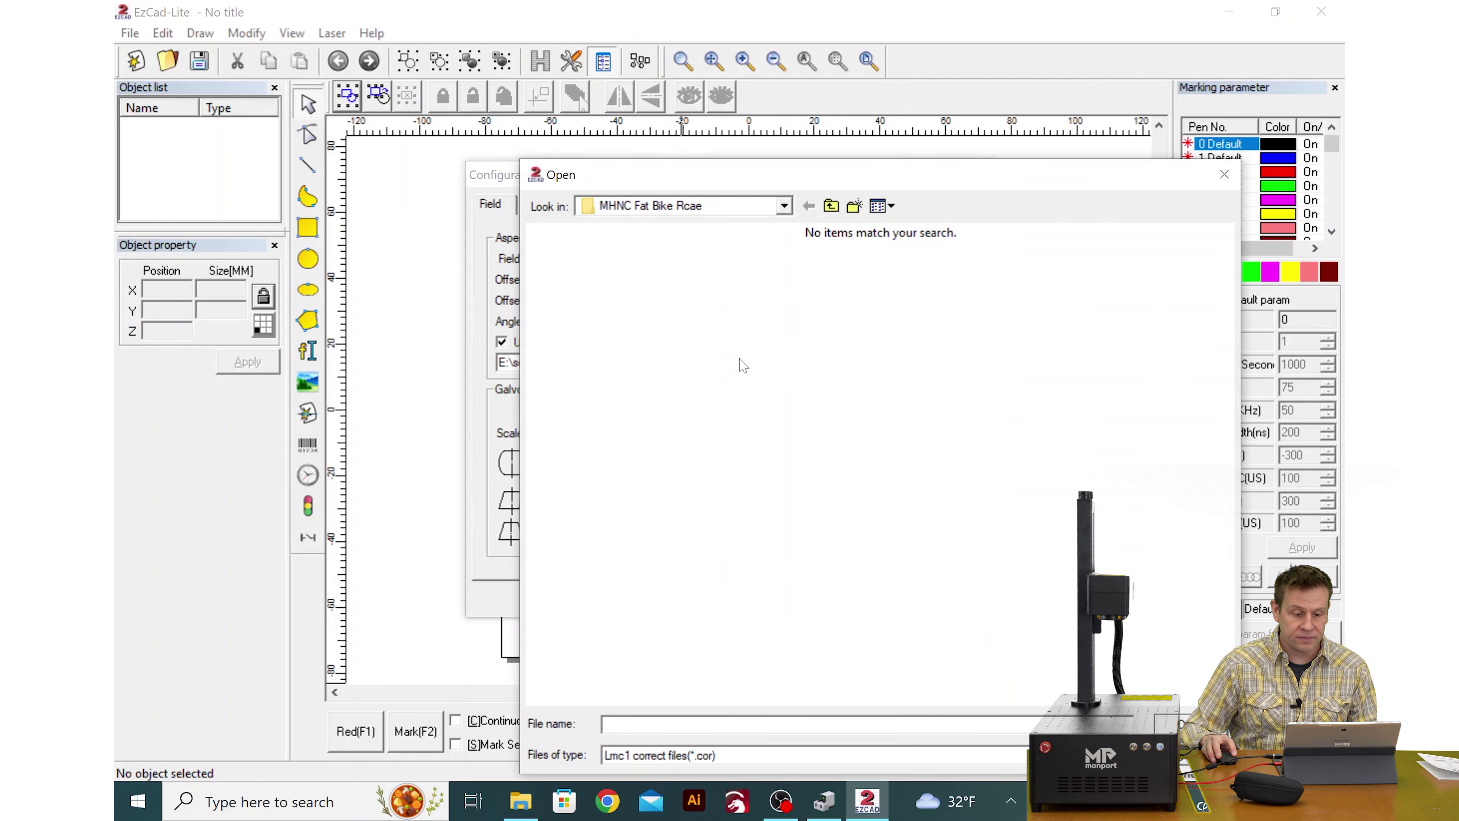
# - Load JCZ15.cor from GI30 Monport\software 15\software15 and close the configuration
pyautogui.click(830, 205)
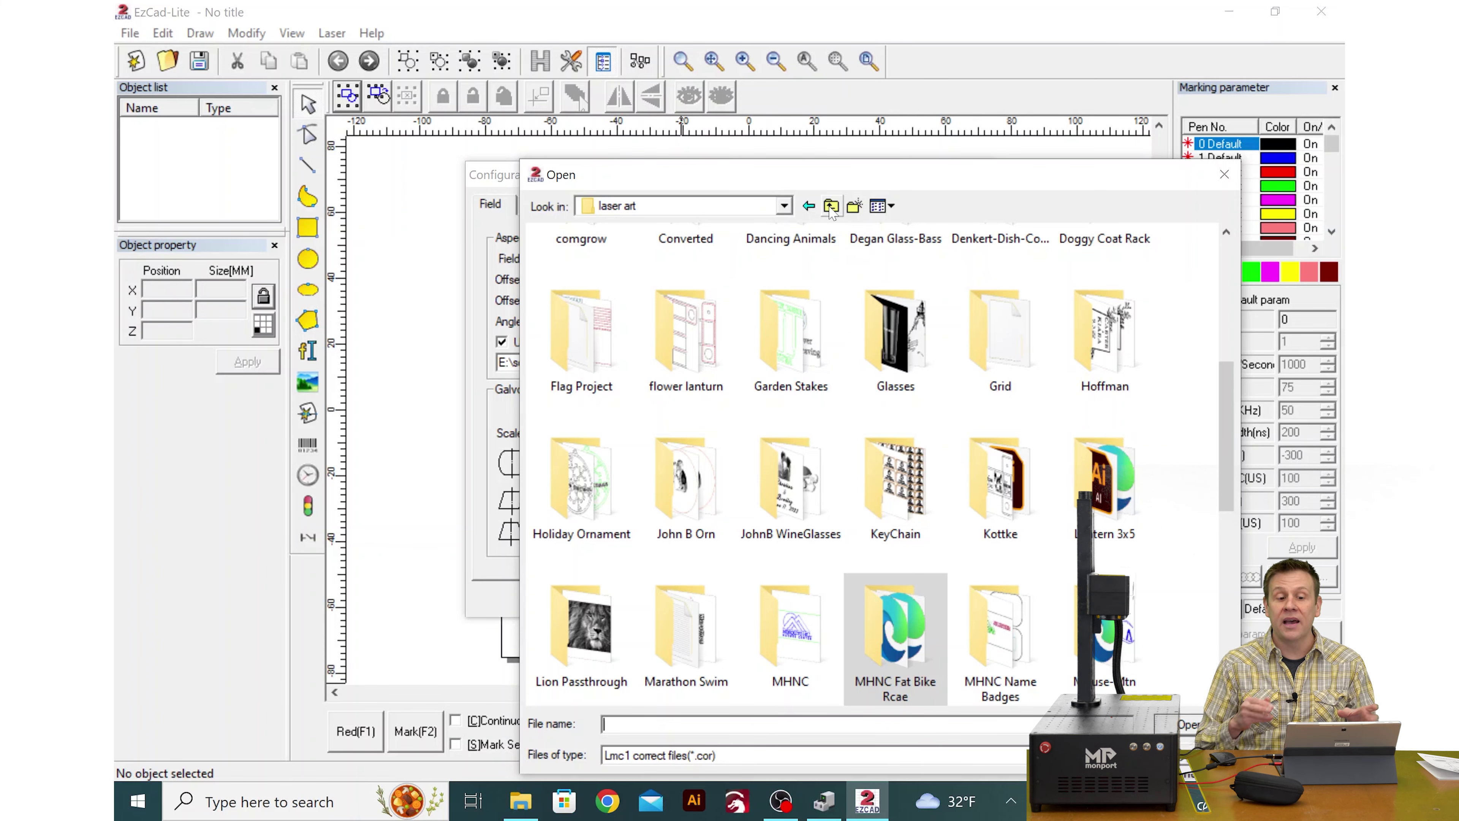
pyautogui.click(782, 207)
pyautogui.click(632, 241)
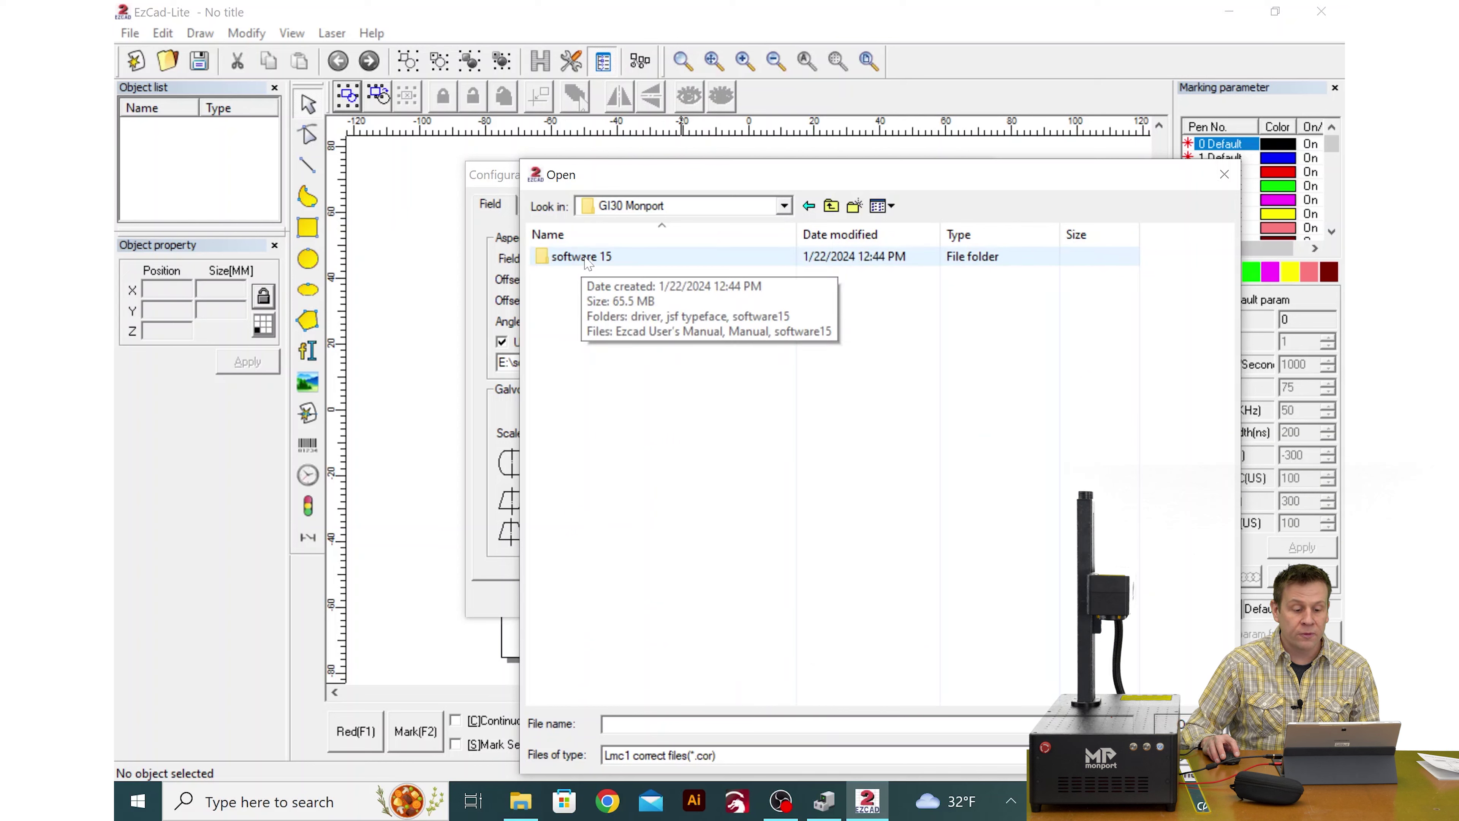
pyautogui.doubleClick(582, 256)
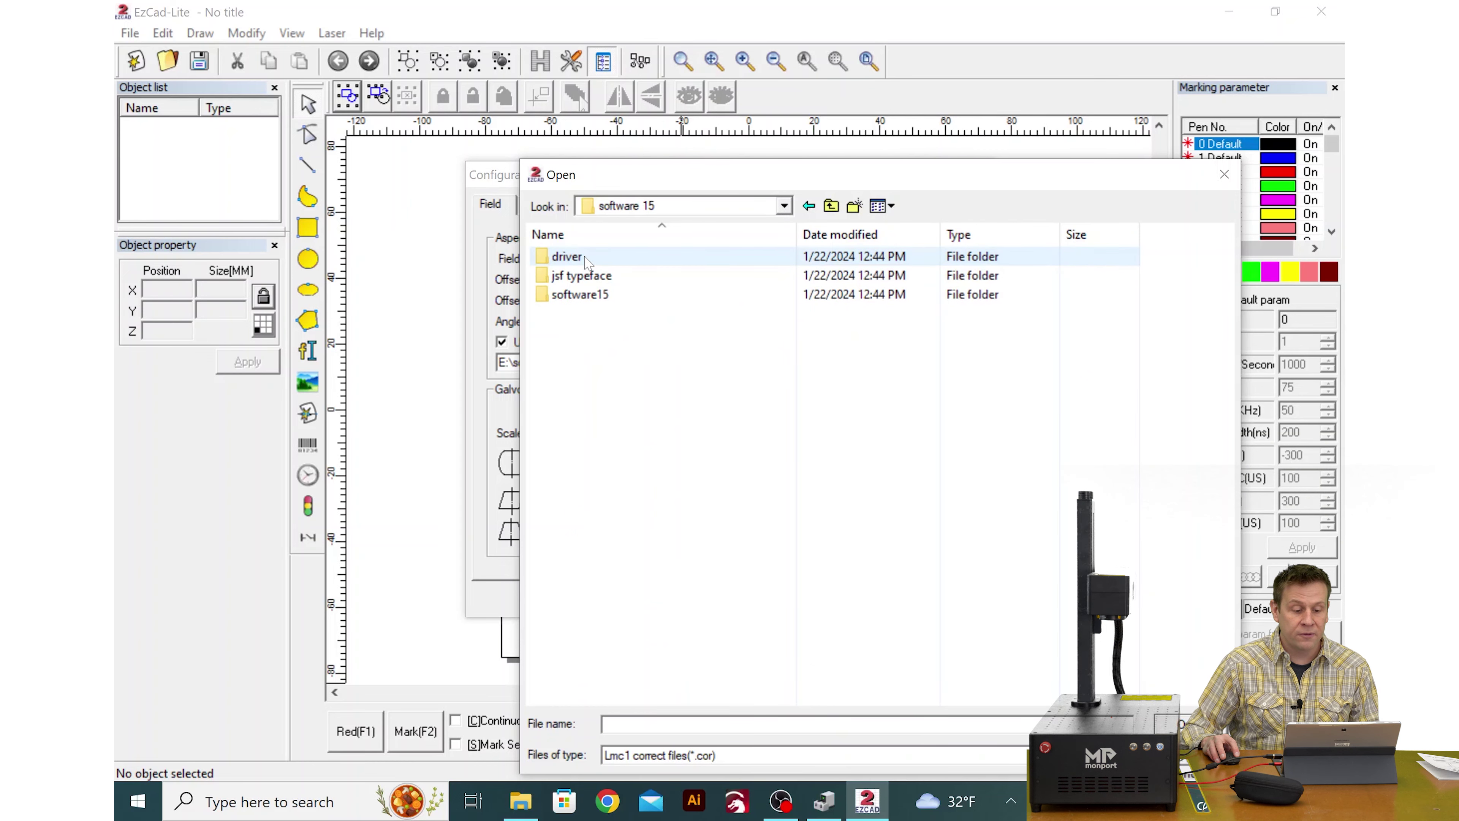
pyautogui.doubleClick(583, 295)
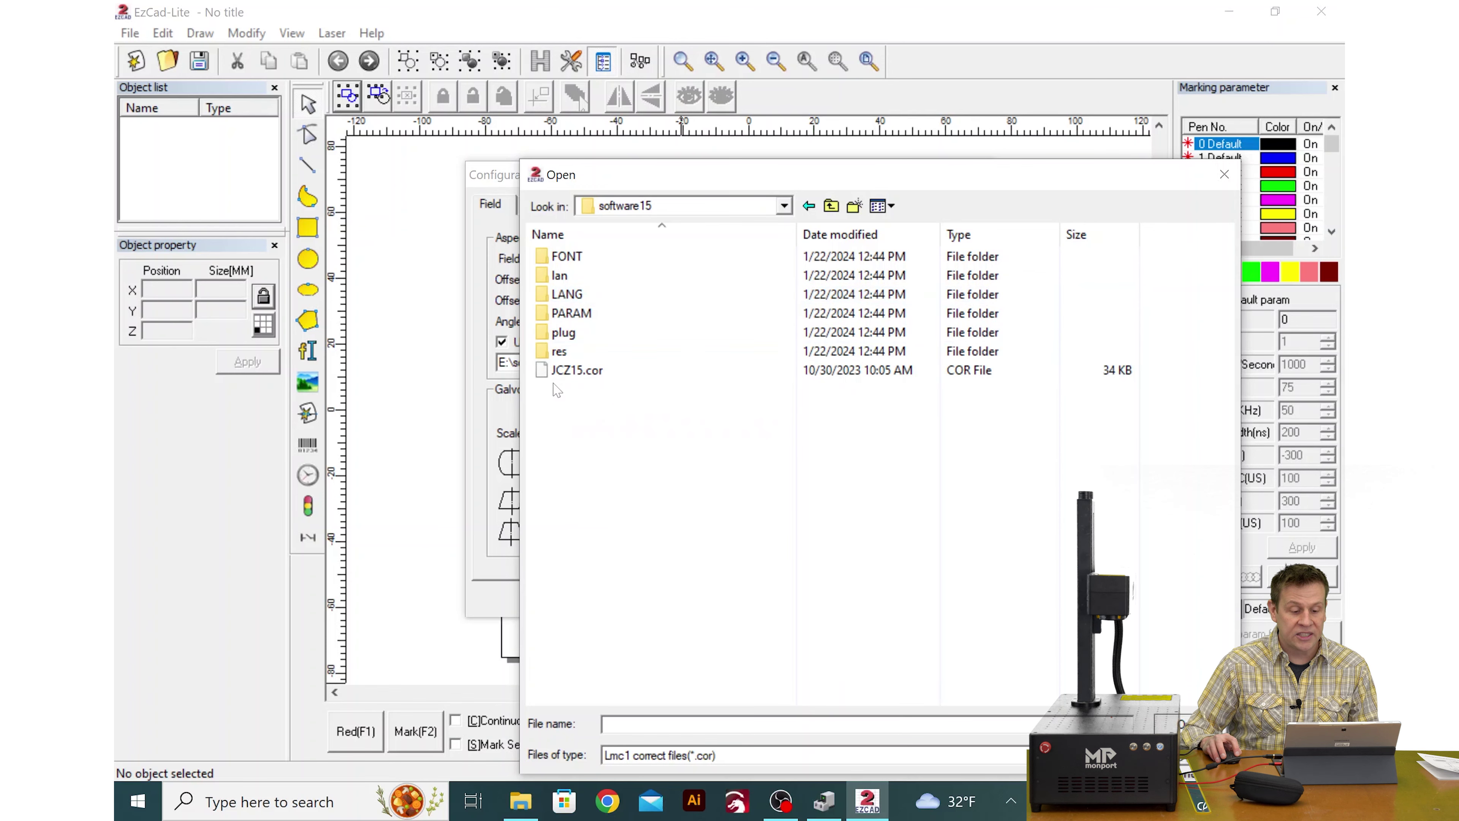
pyautogui.click(577, 370)
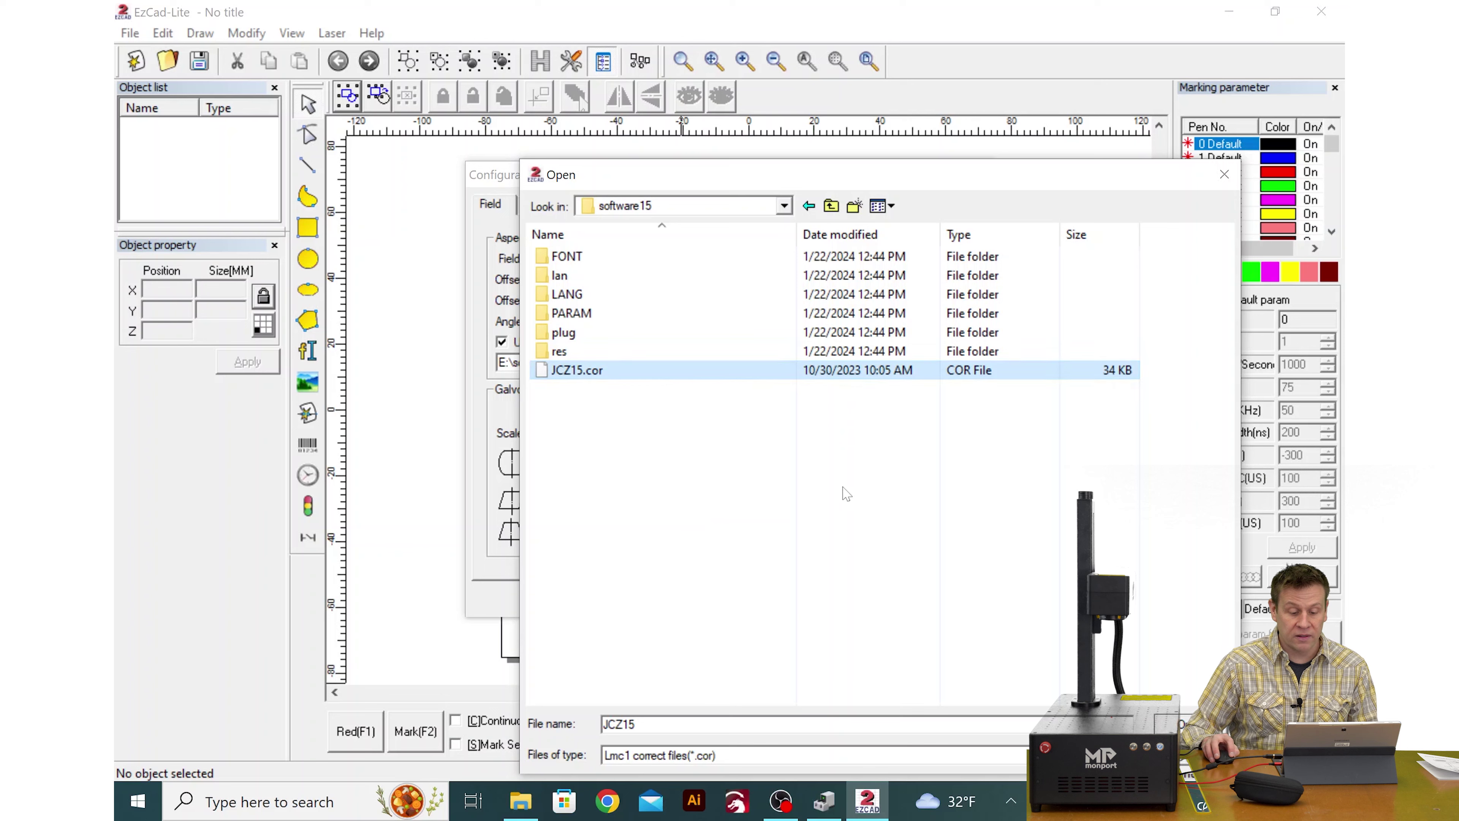
pyautogui.press('Return')
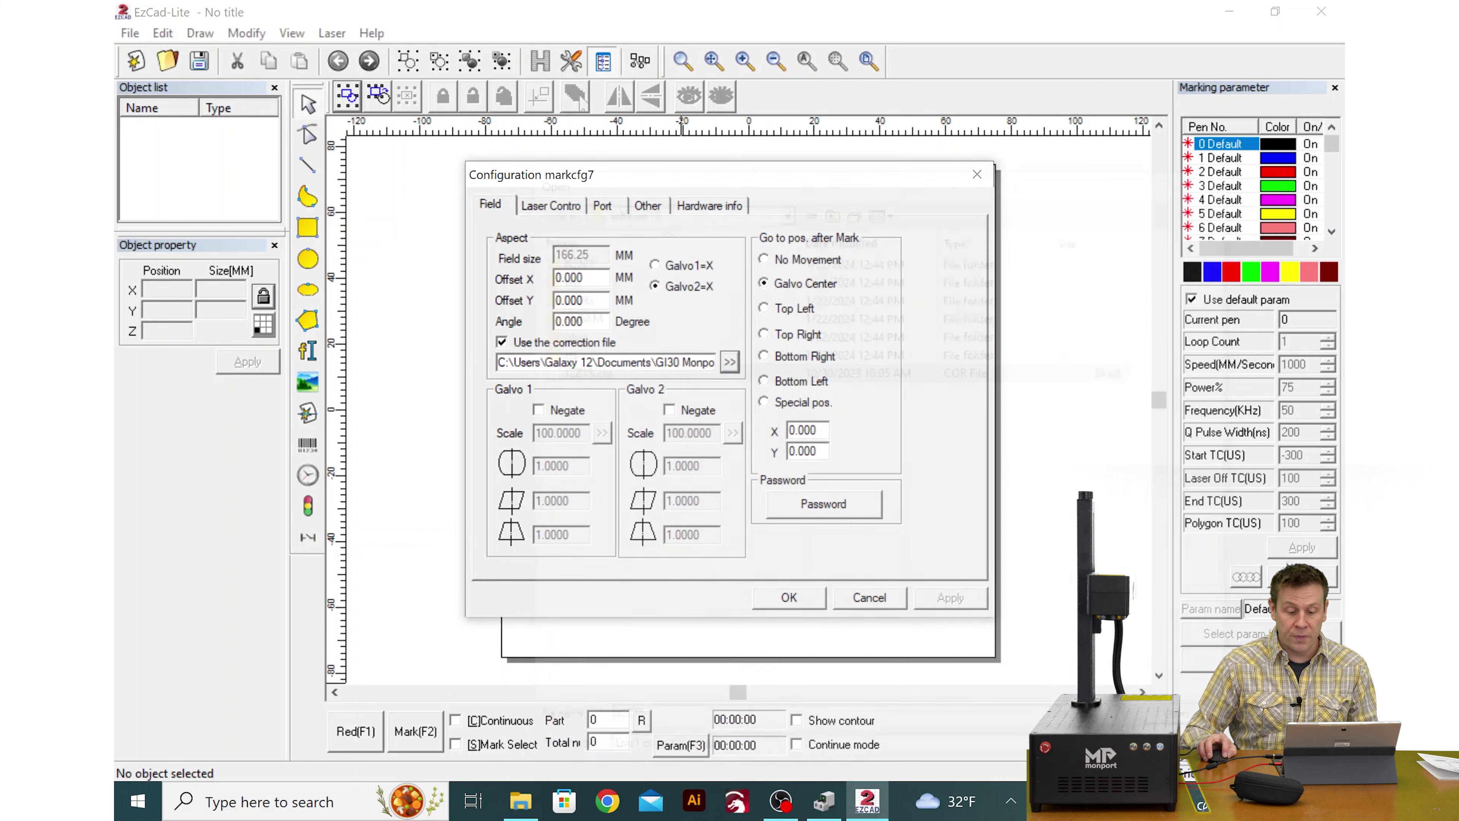
pyautogui.click(804, 603)
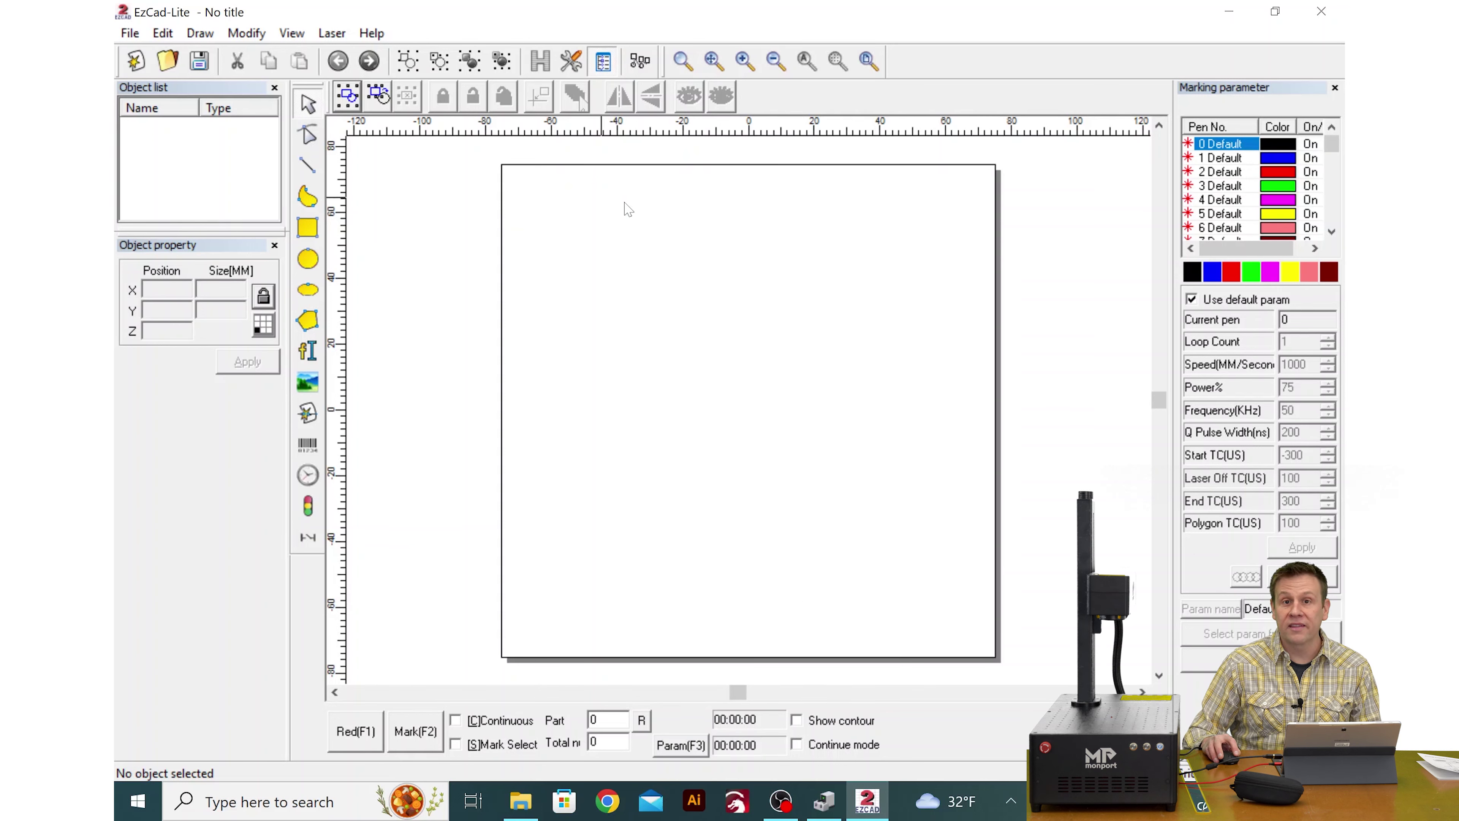
# - Turn on the canvas grid from the View menu and zoom out
pyautogui.click(284, 35)
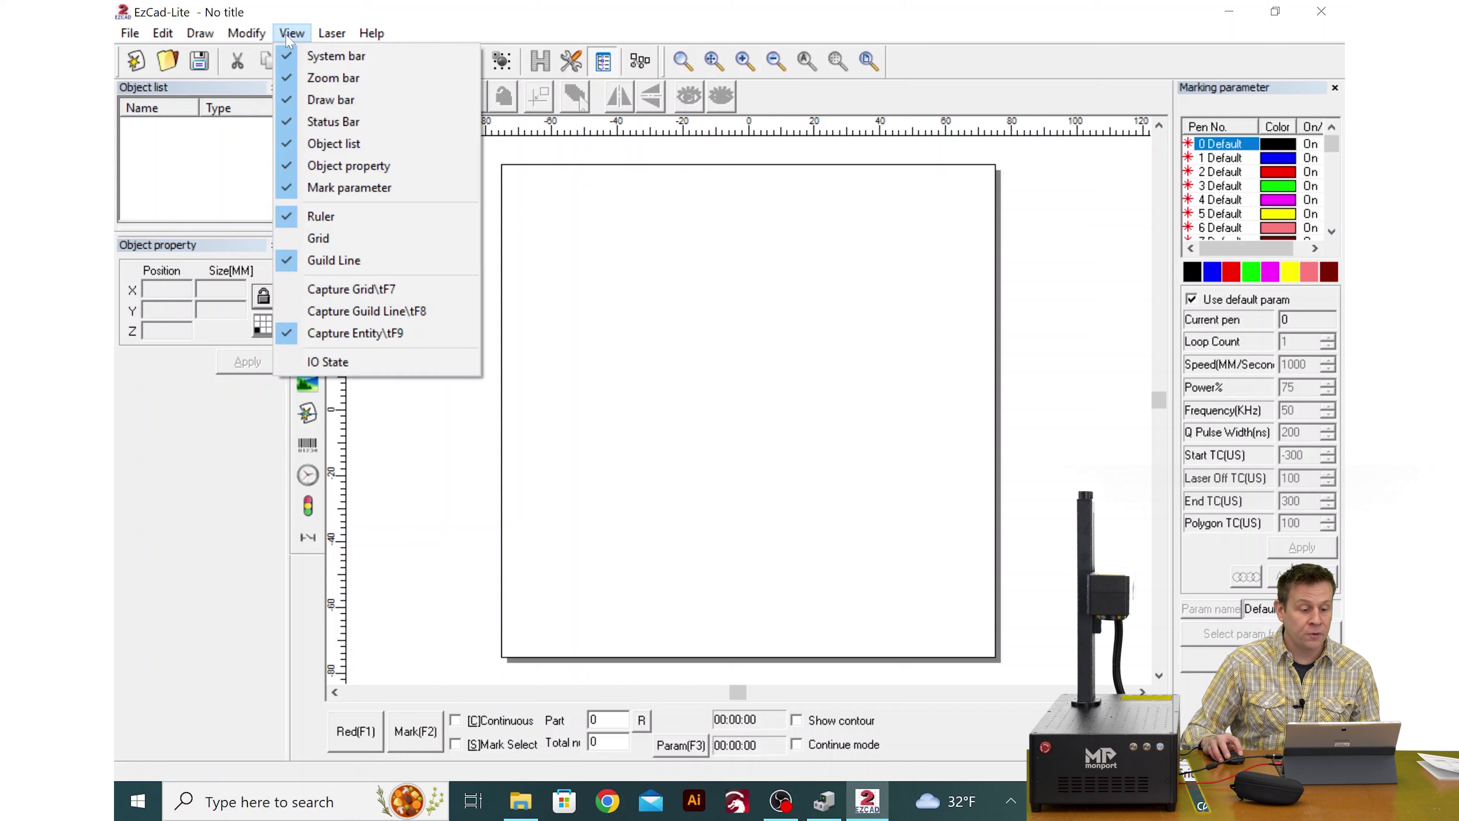
pyautogui.click(341, 240)
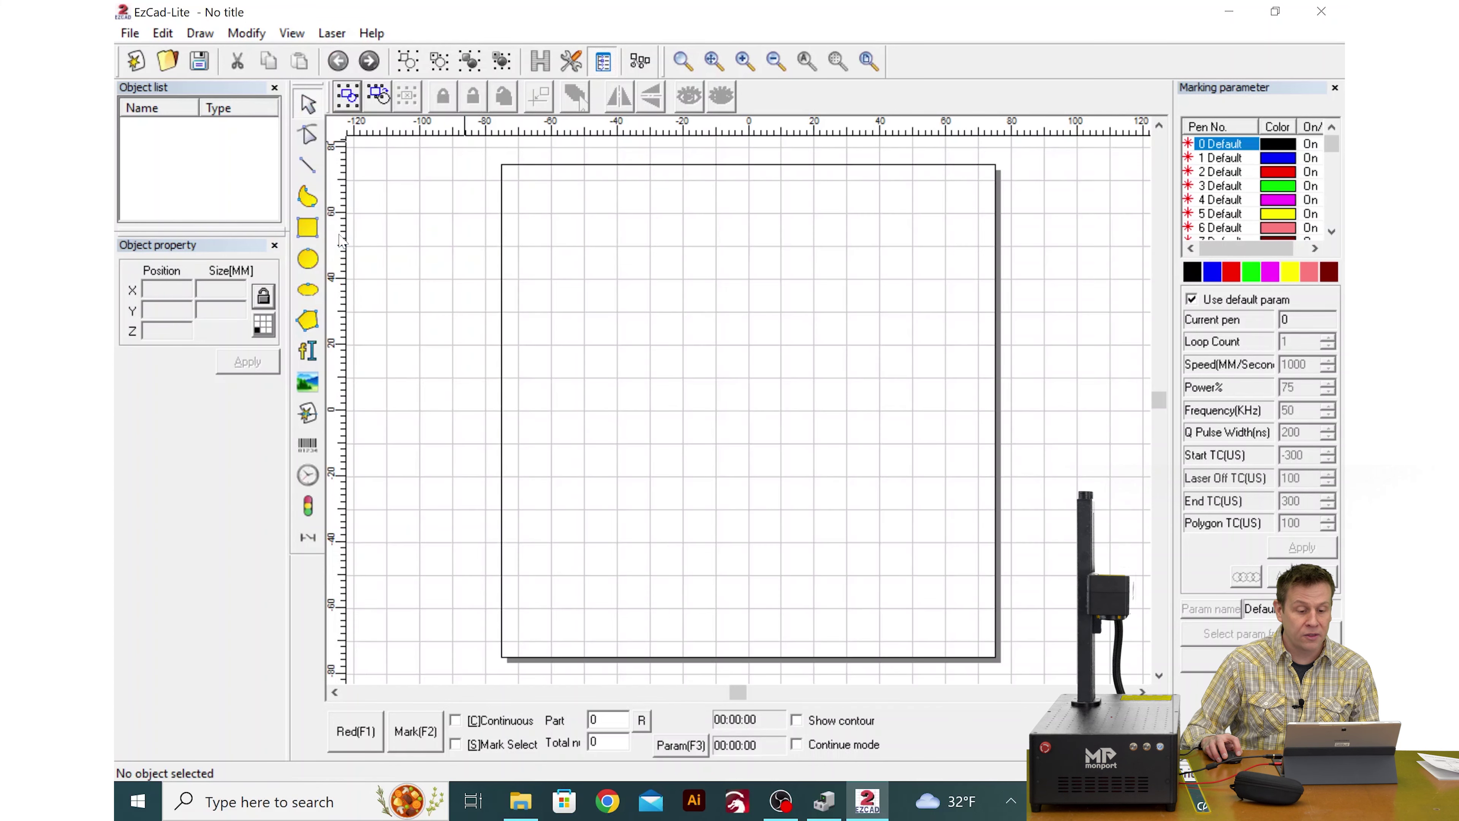
pyautogui.scroll(-3, 753, 364)
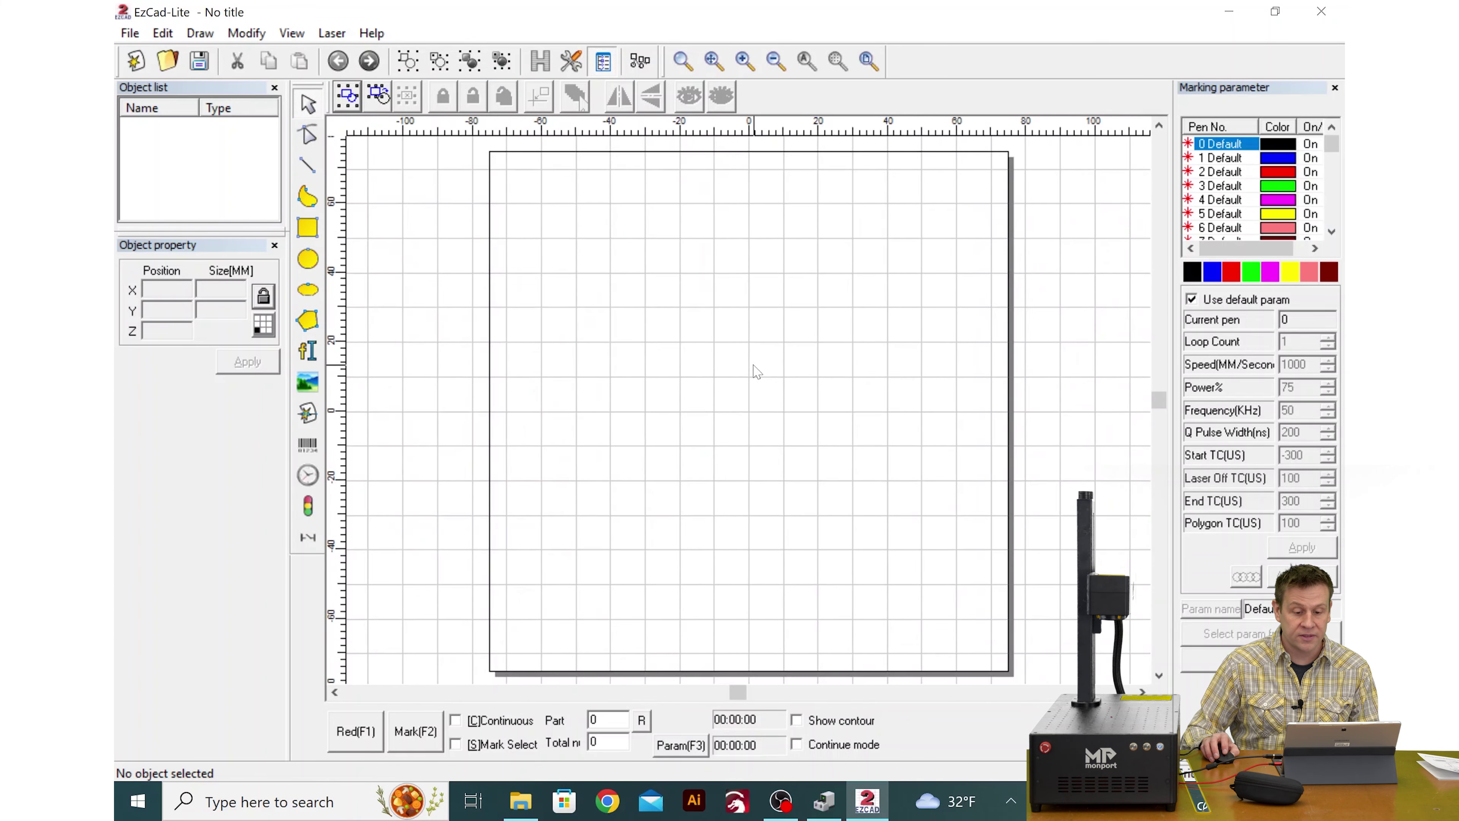
pyautogui.scroll(-2, 752, 366)
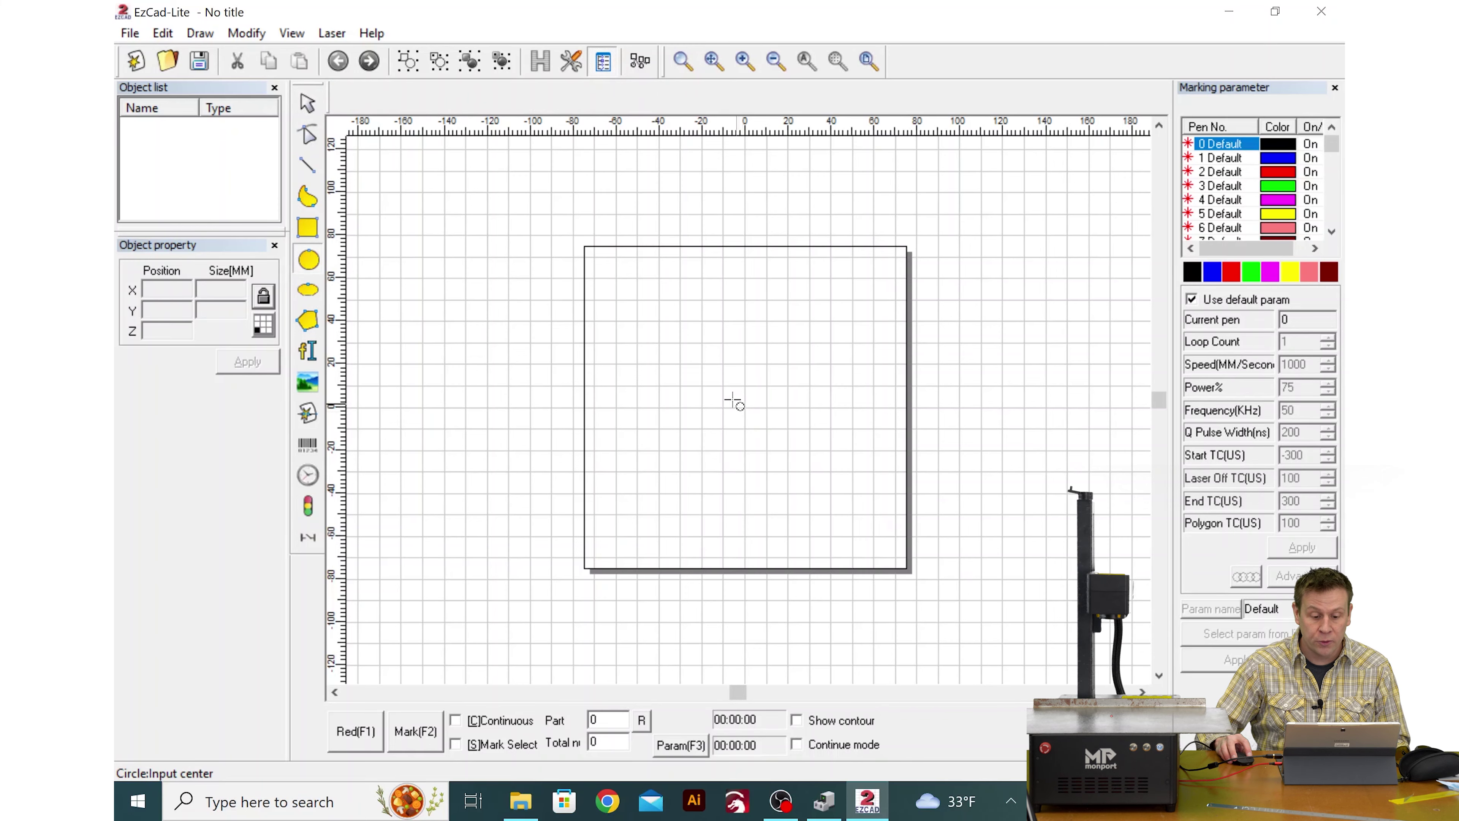
# - Draw a circle and resize it to 5 × 5 mm
pyautogui.moveTo(727, 397); pyautogui.dragTo(735, 405)
pyautogui.press('Tab')
pyautogui.write('5')
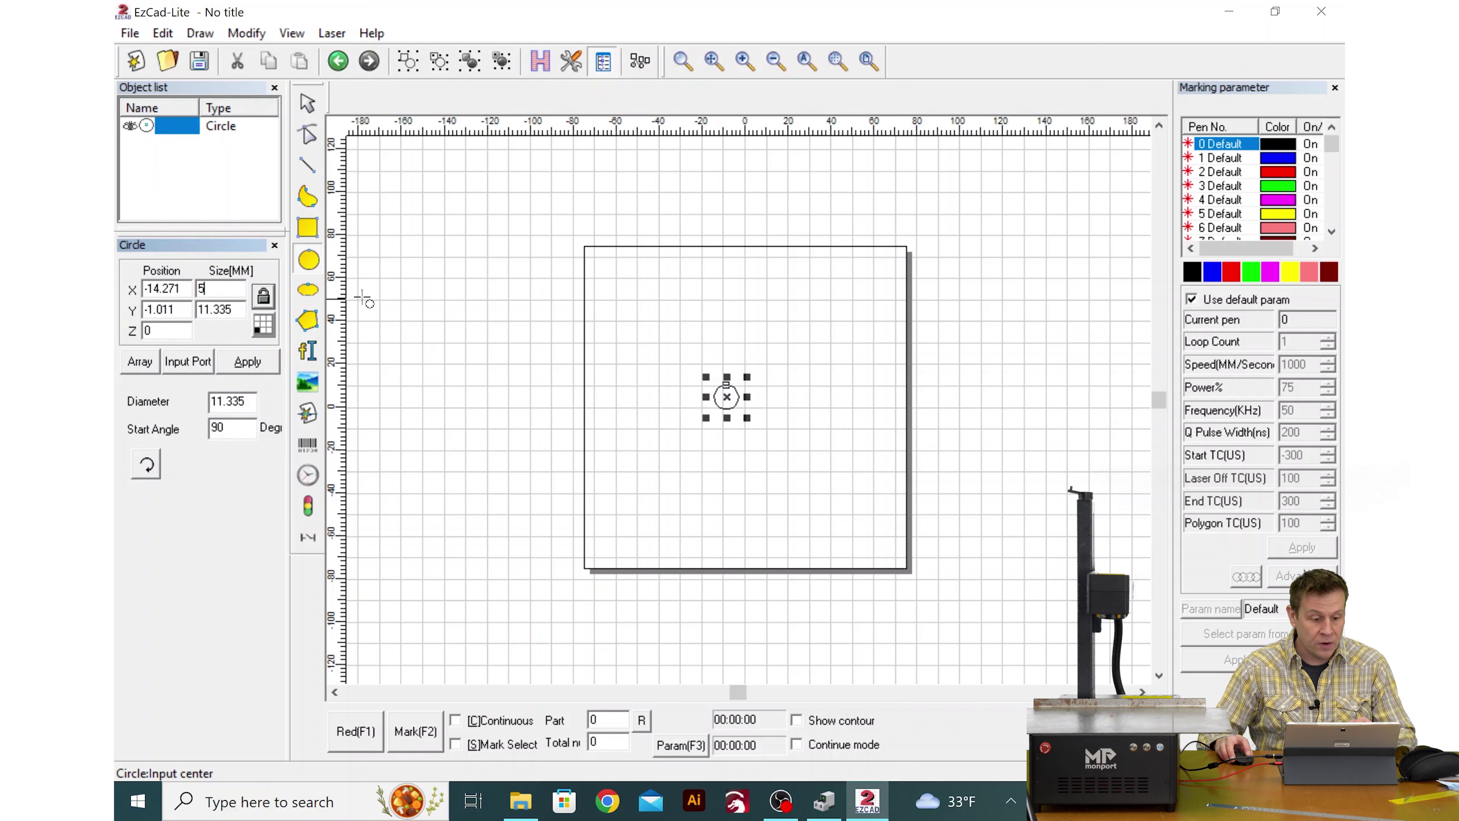
pyautogui.press('Tab')
pyautogui.press('BackSpace')
pyautogui.press('BackSpace')
pyautogui.press('BackSpace')
pyautogui.press('BackSpace')
pyautogui.press('BackSpace')
pyautogui.press('BackSpace')
pyautogui.write('5')
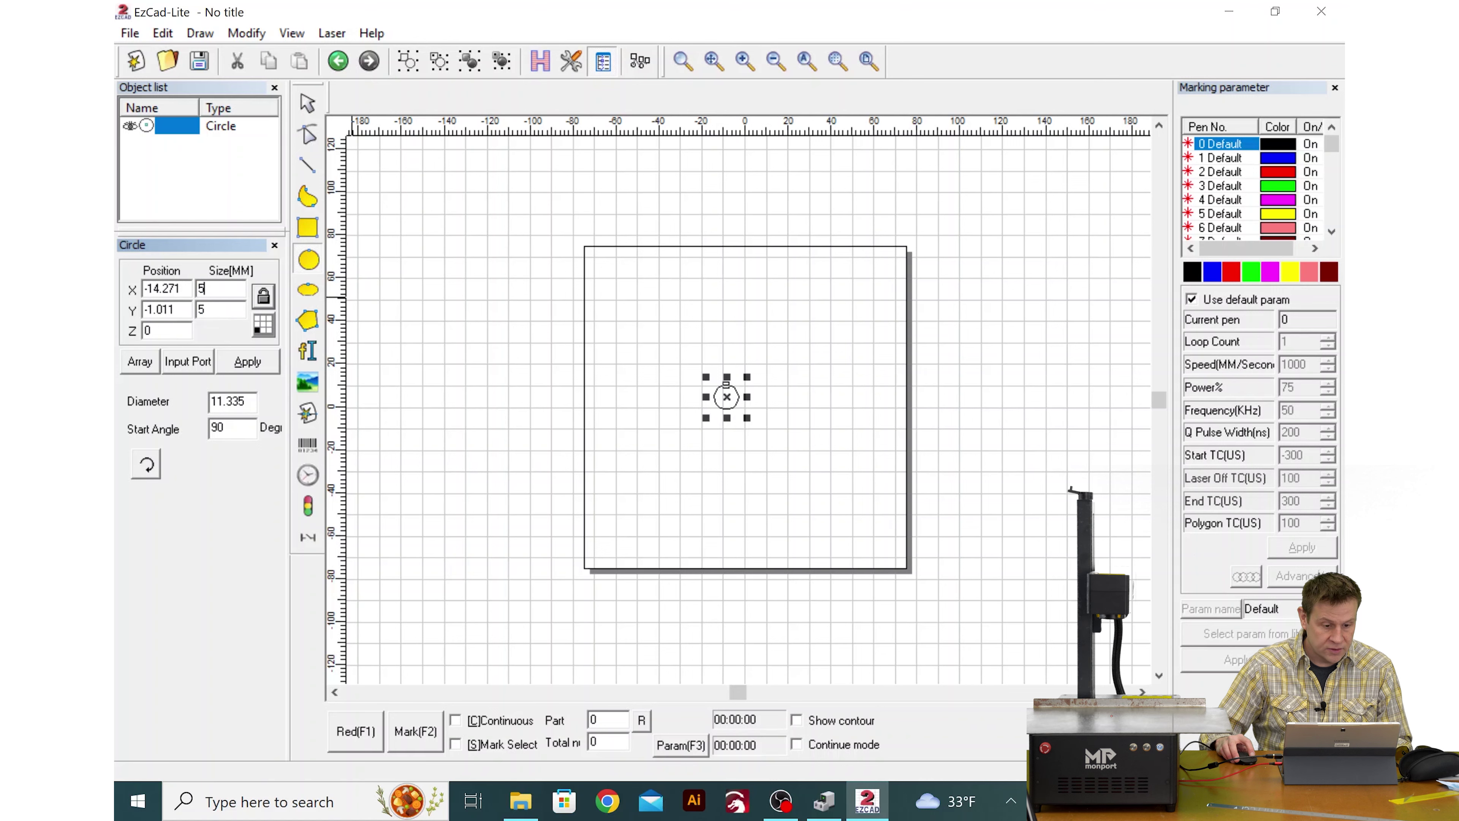
pyautogui.click(248, 362)
# - Centre the circle on the work-area origin and switch off pen 0's default parameters
pyautogui.scroll(2, 730, 397)
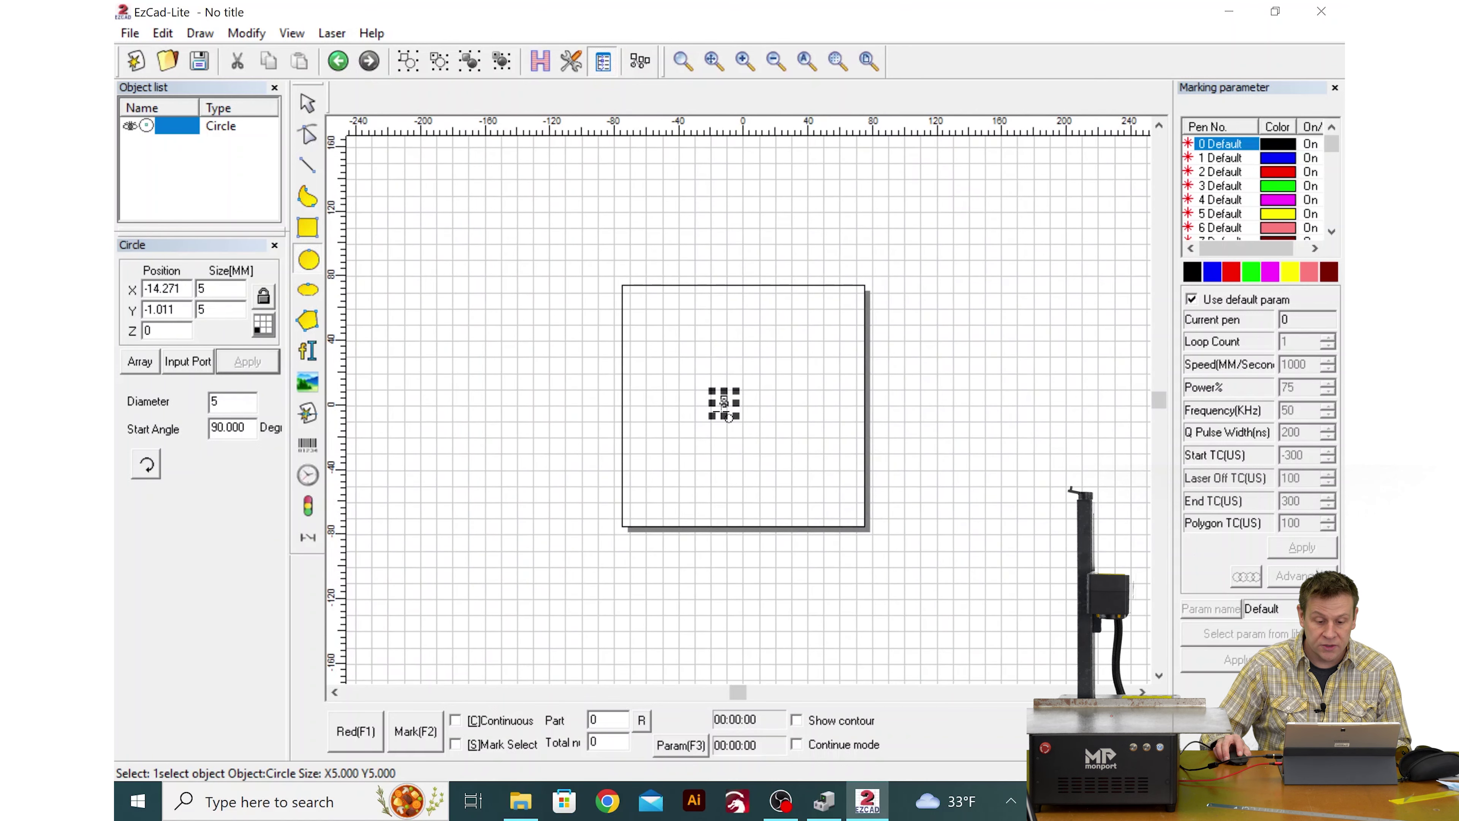
pyautogui.scroll(3, 729, 396)
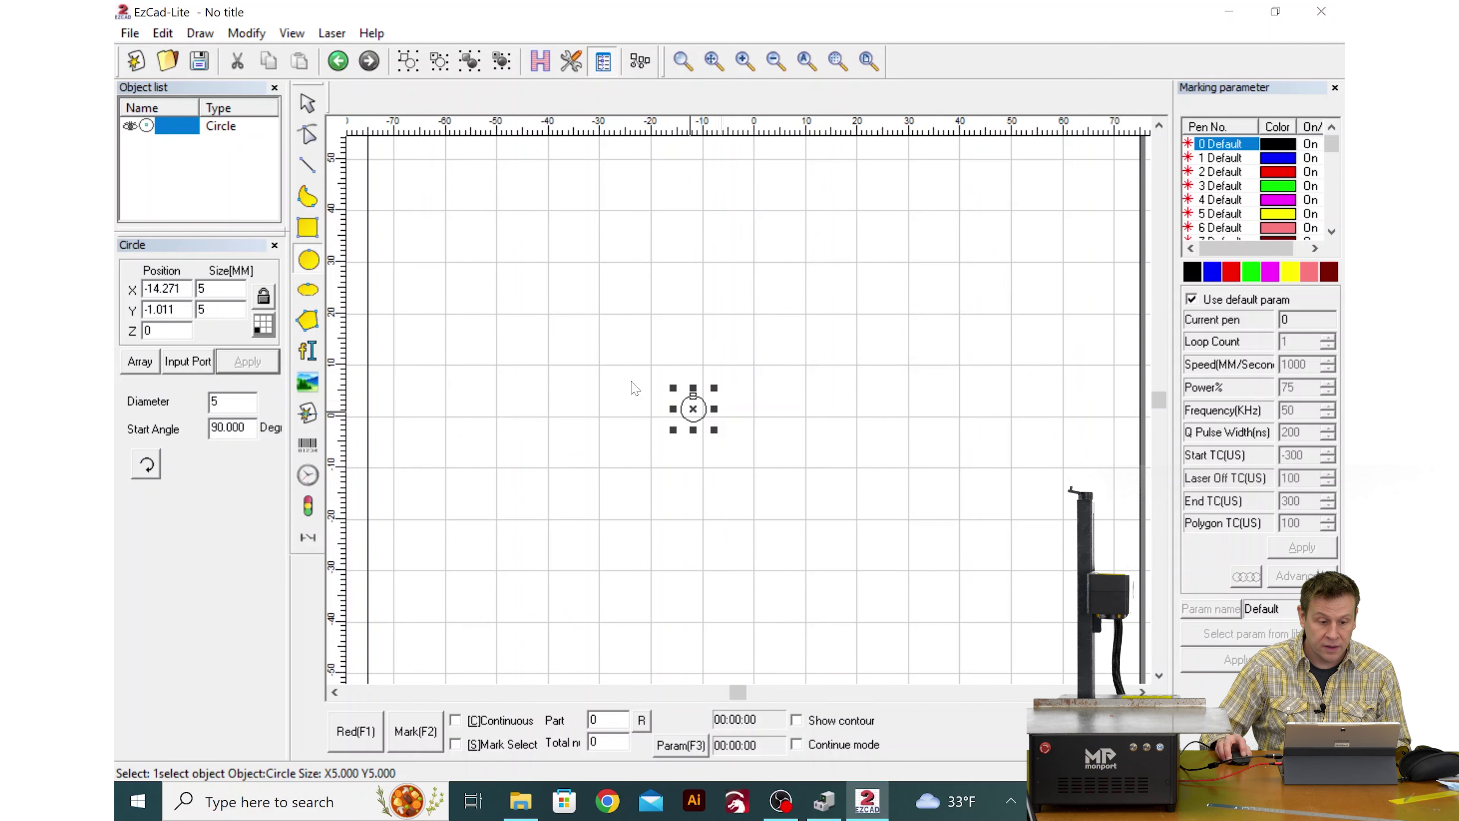
pyautogui.click(307, 104)
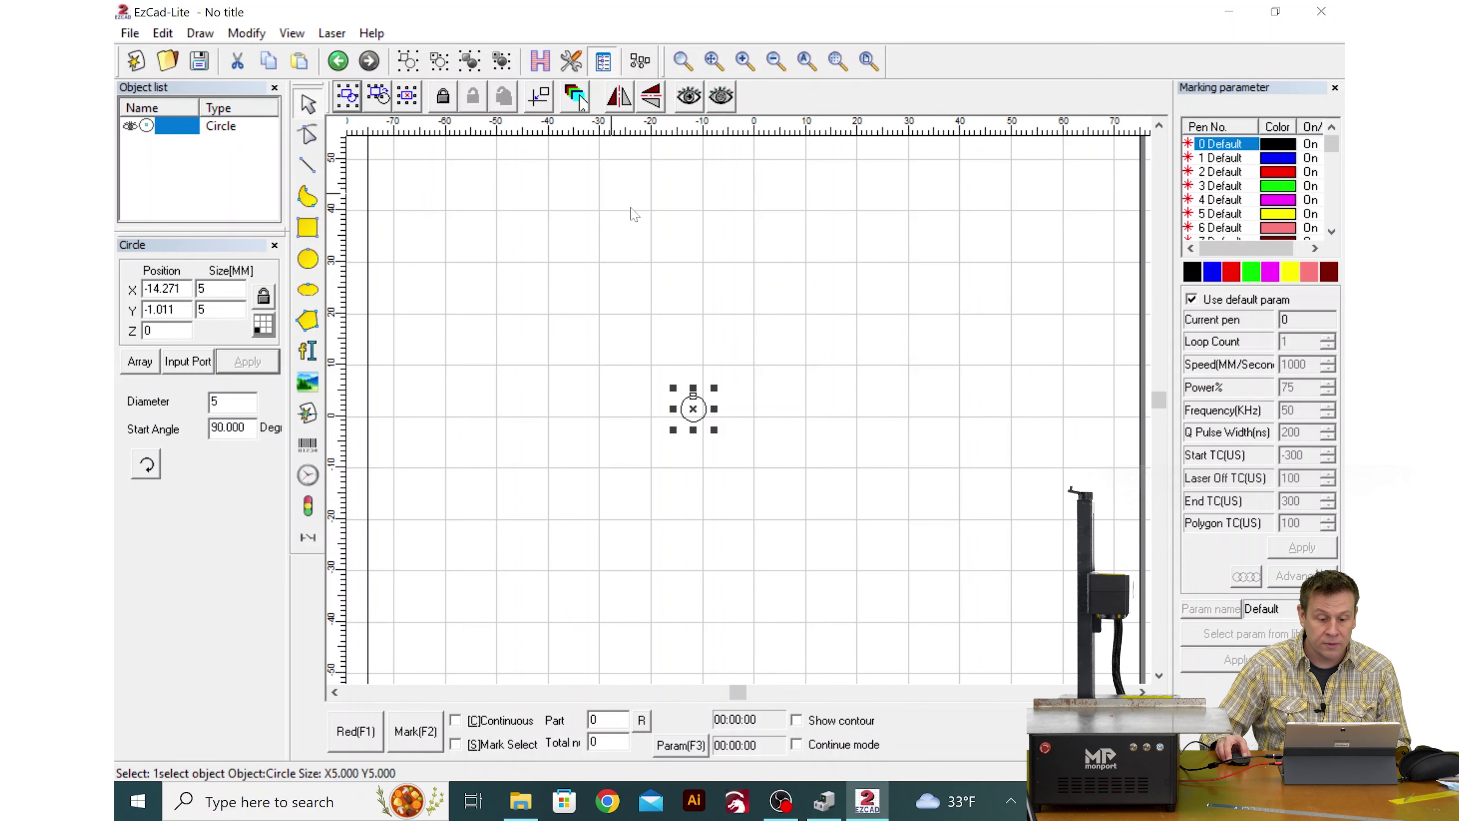
pyautogui.click(541, 98)
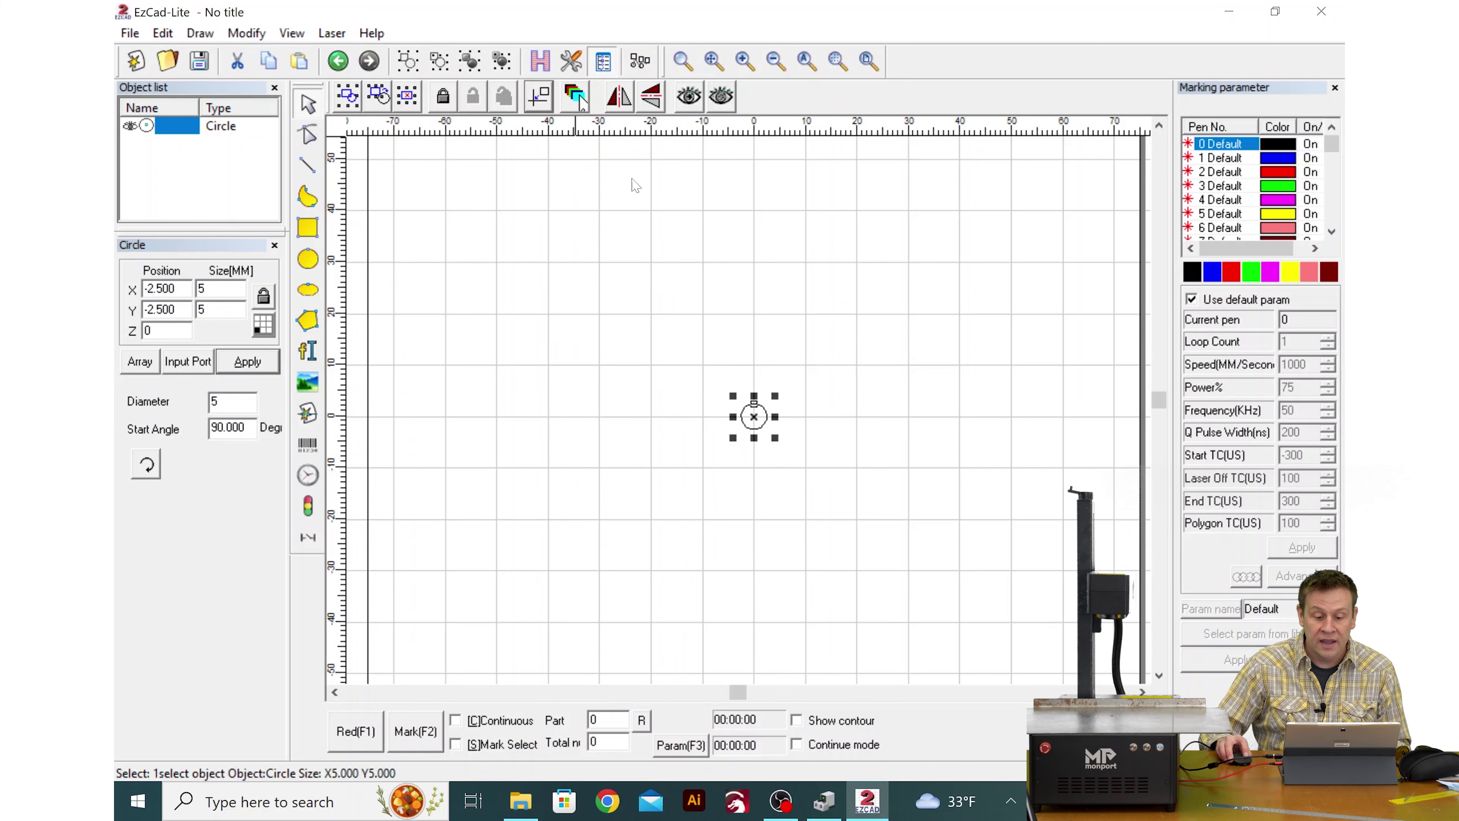
pyautogui.scroll(-4, 754, 415)
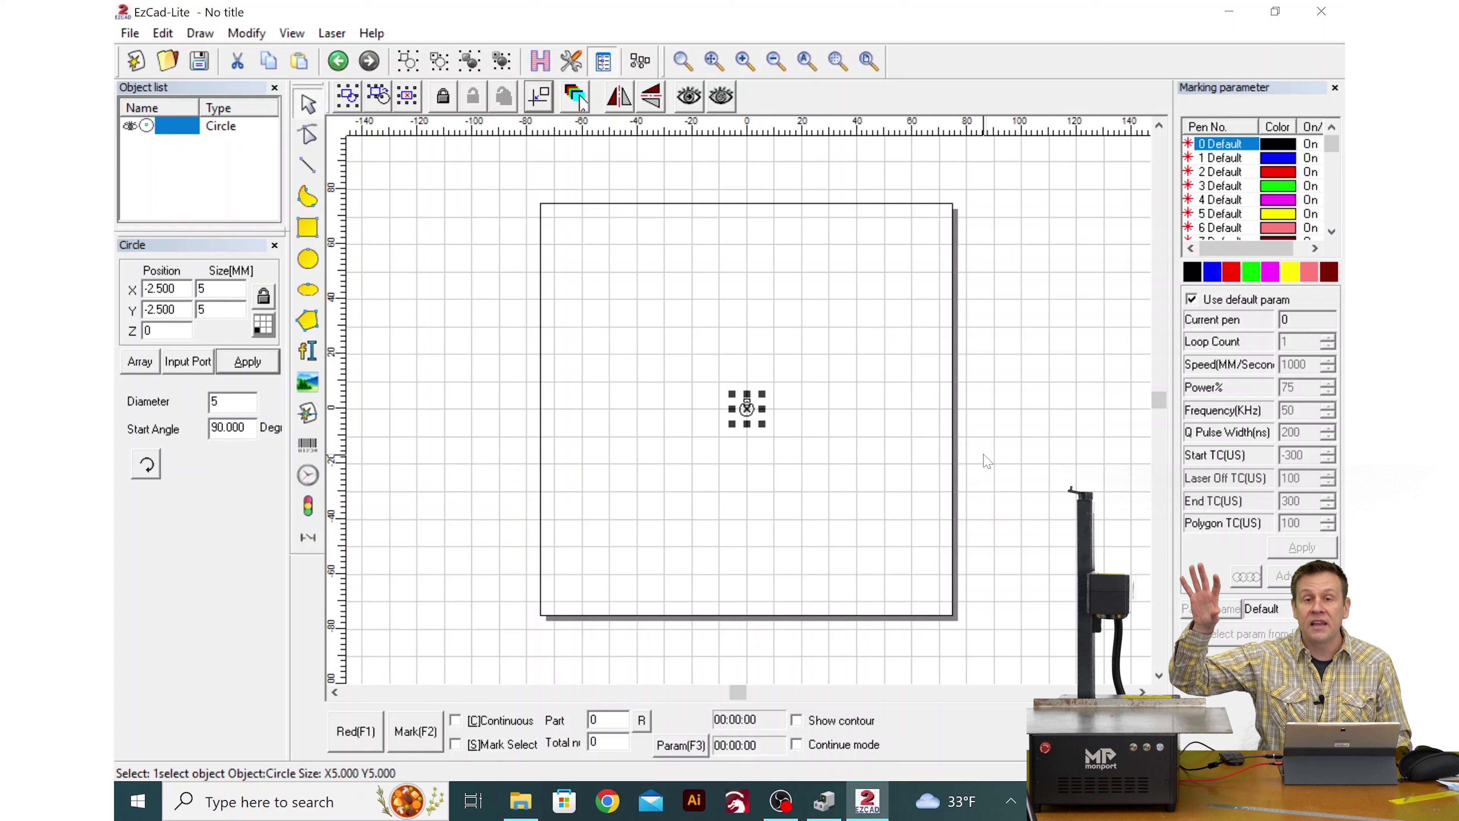
pyautogui.click(1193, 300)
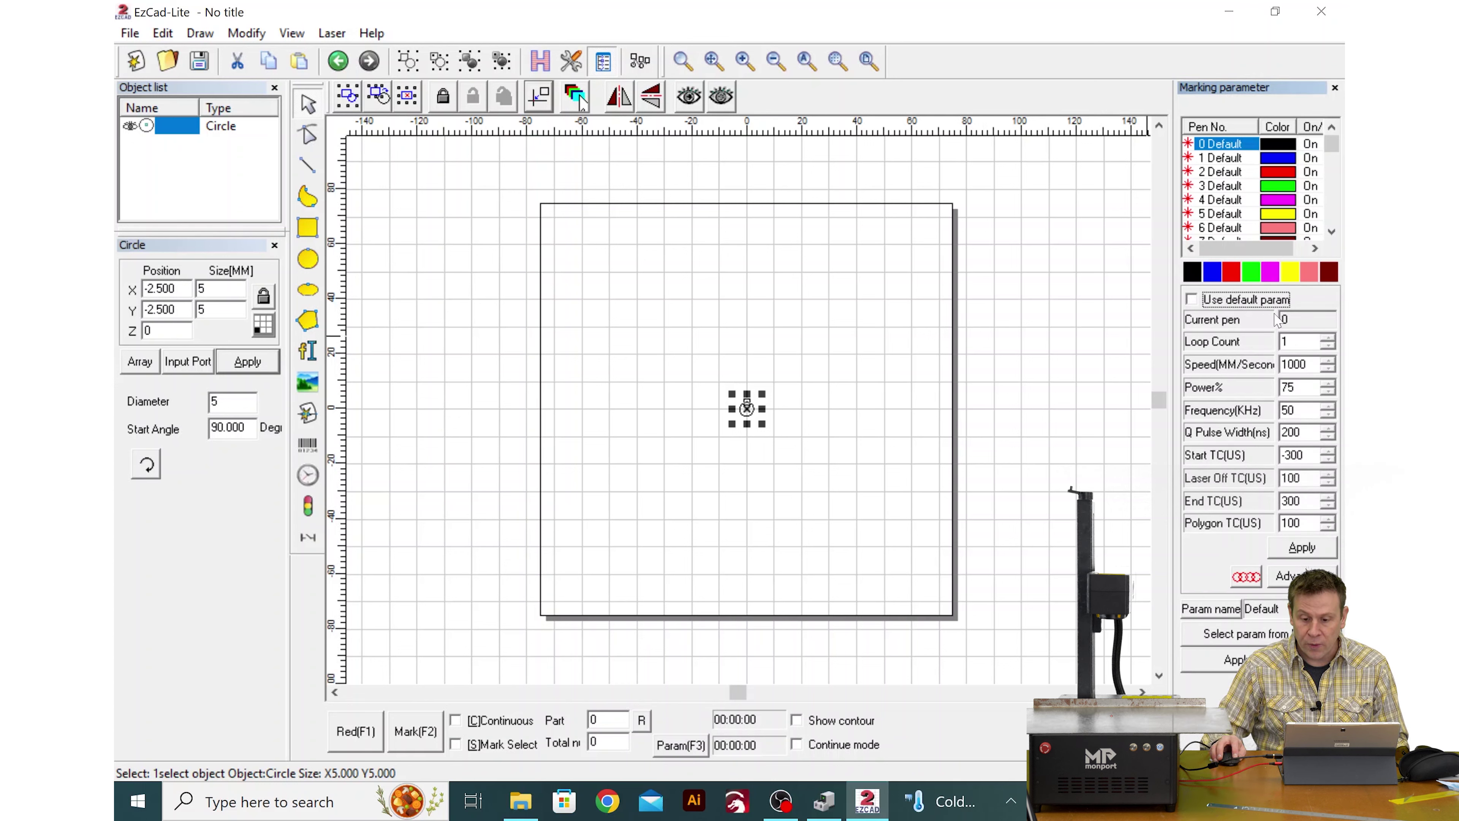
# - Give pen 0 speed 800, power 65% and frequency 20 kHz, then start the red-light preview
pyautogui.doubleClick(1294, 363)
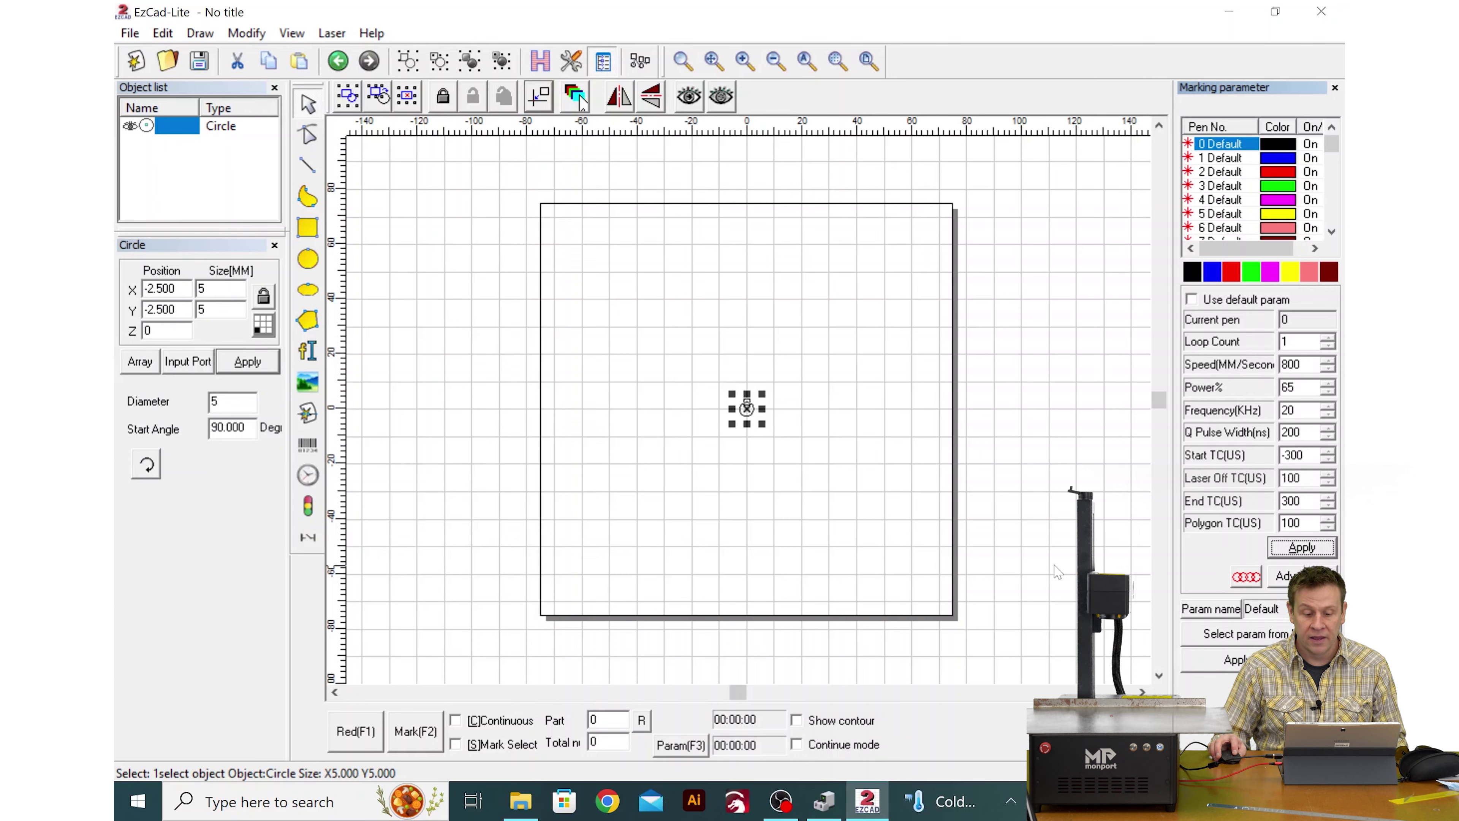
pyautogui.press('F1')
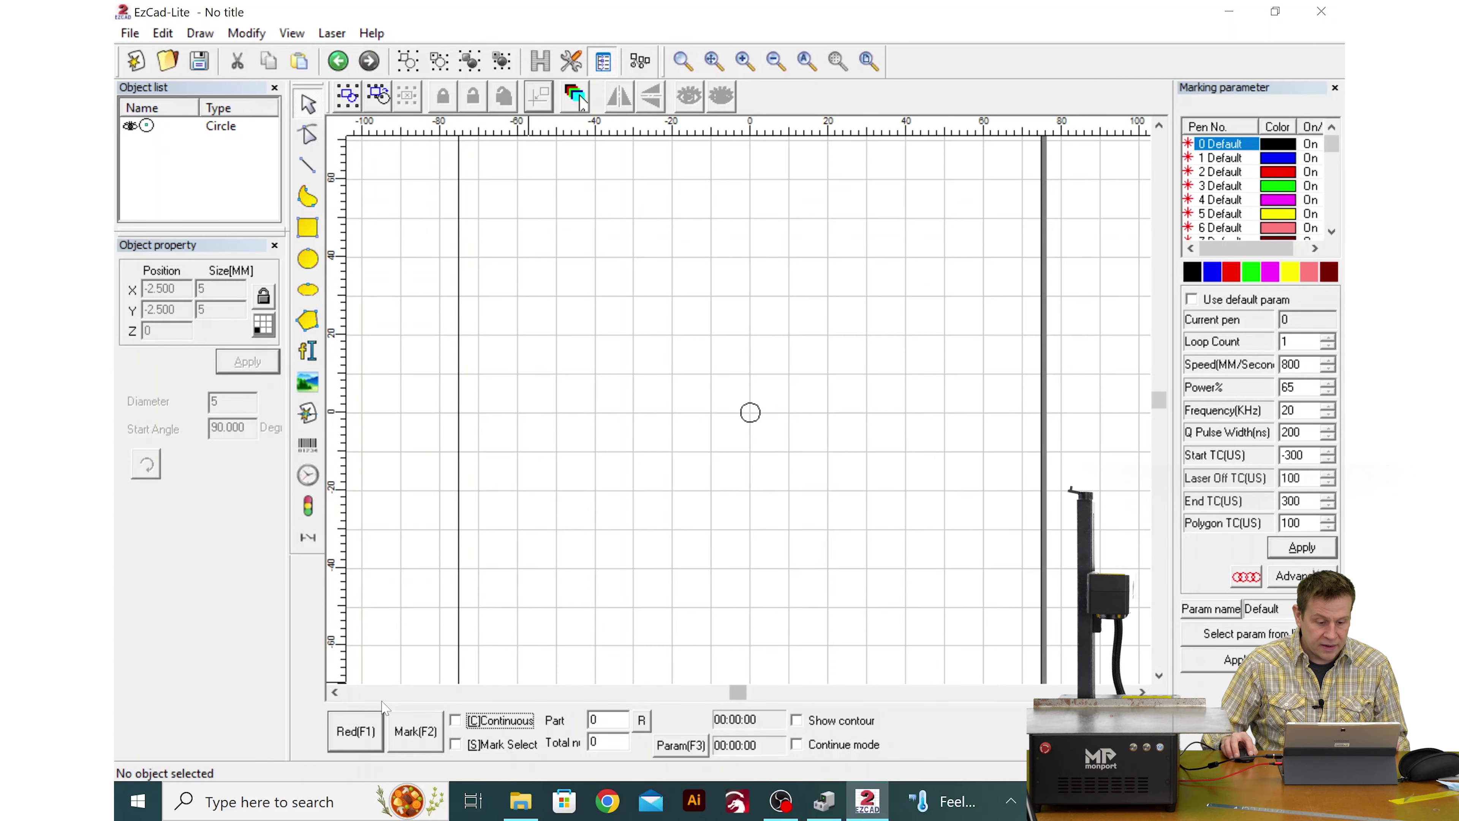
# - Run the red-light preview of the circle's marking area, stop it, and reselect the circle
pyautogui.click(356, 738)
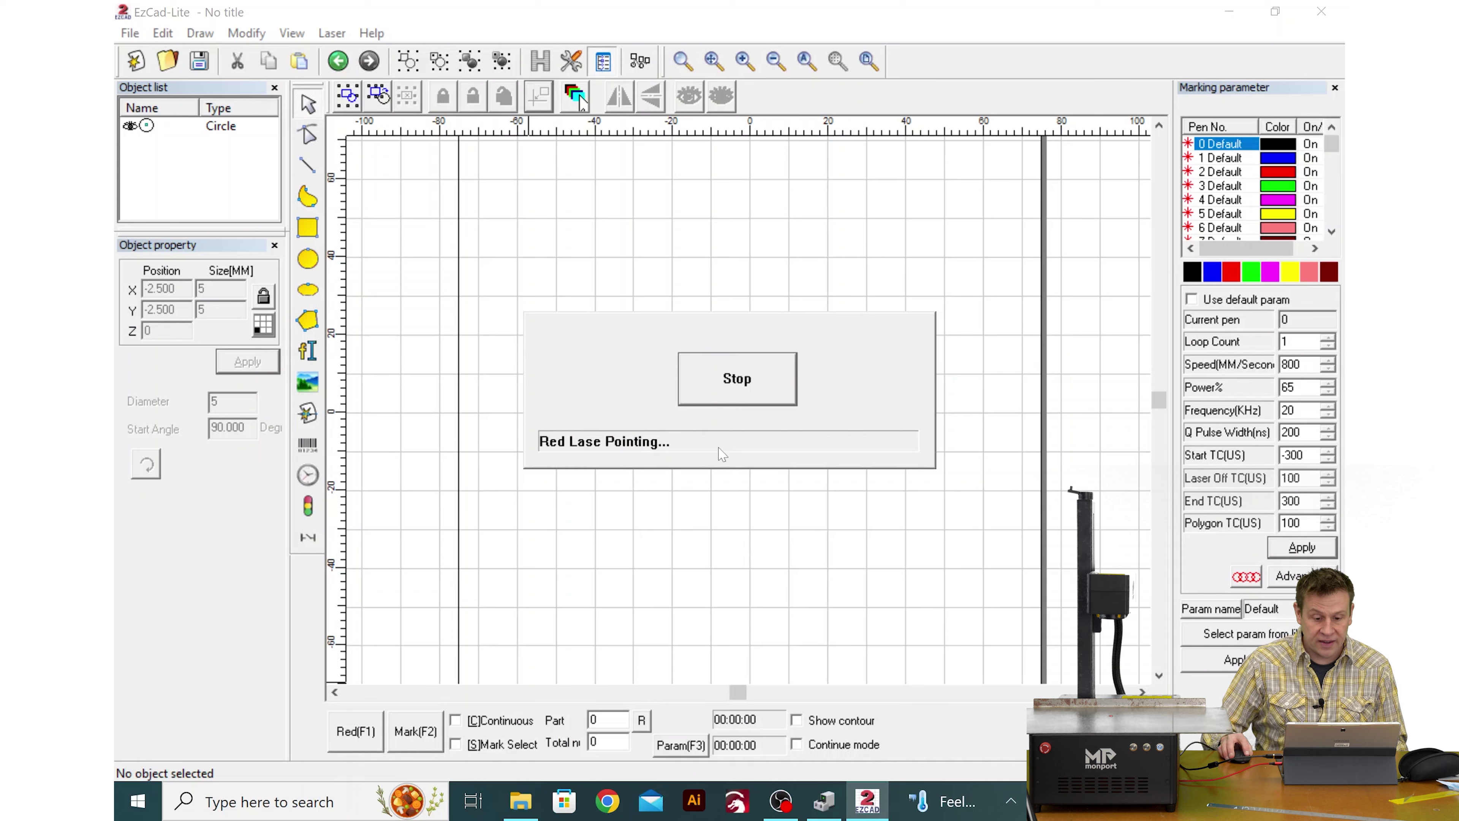
pyautogui.click(750, 403)
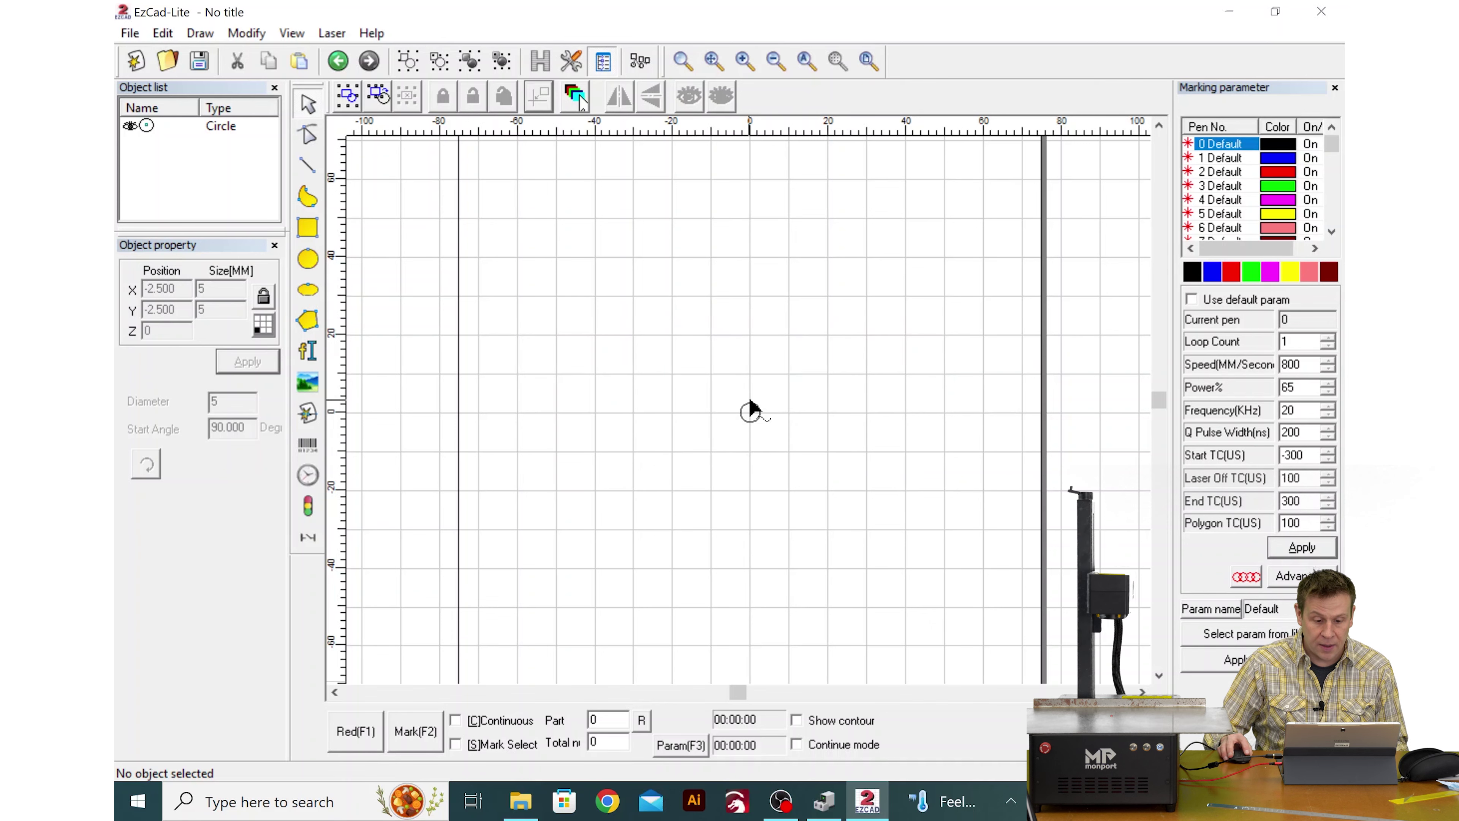
pyautogui.click(759, 417)
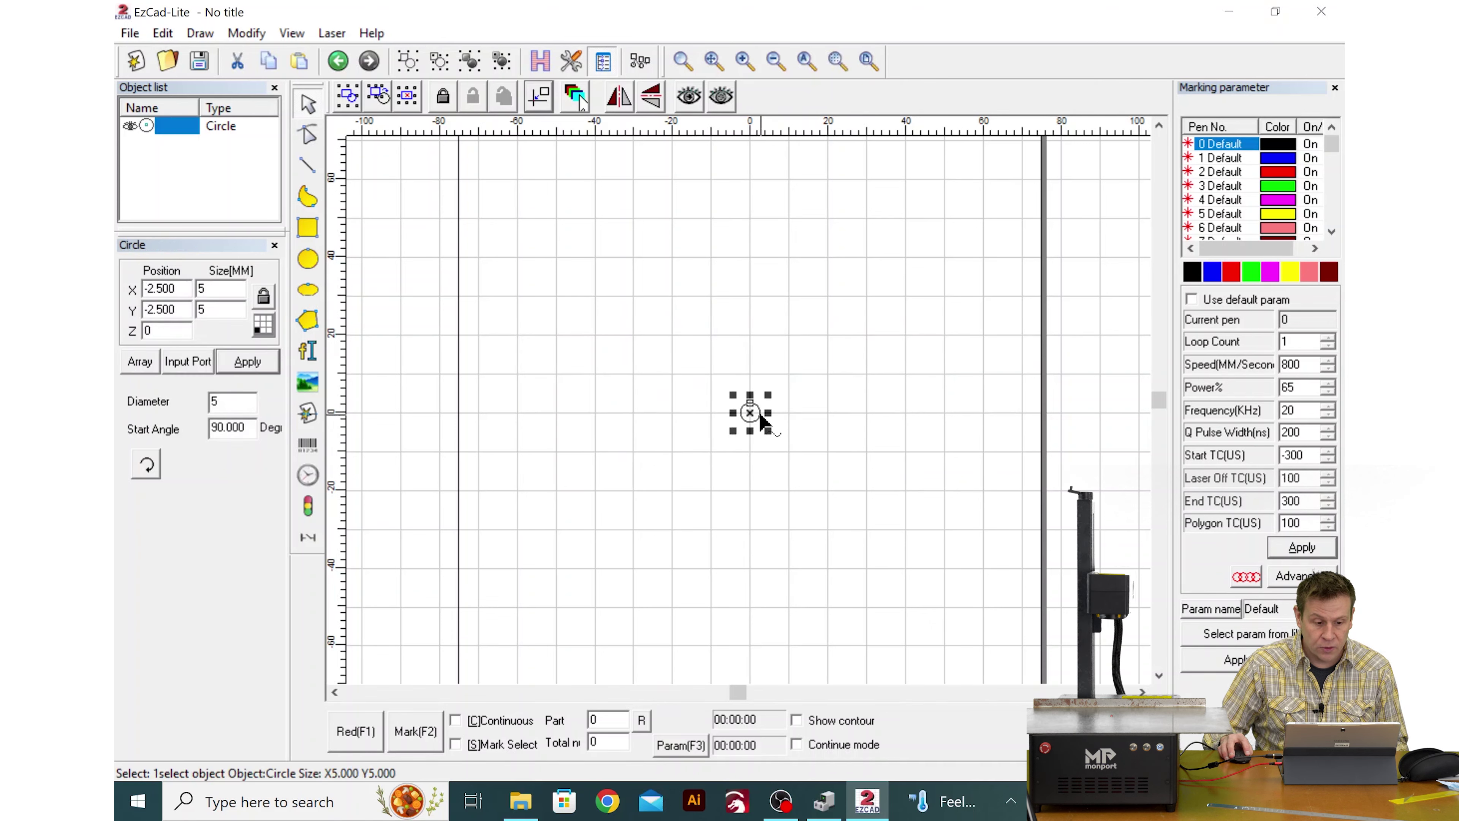
# - Hatch the 5 mm circle with the default 0° angle and 0.03 mm line spacing
pyautogui.click(540, 62)
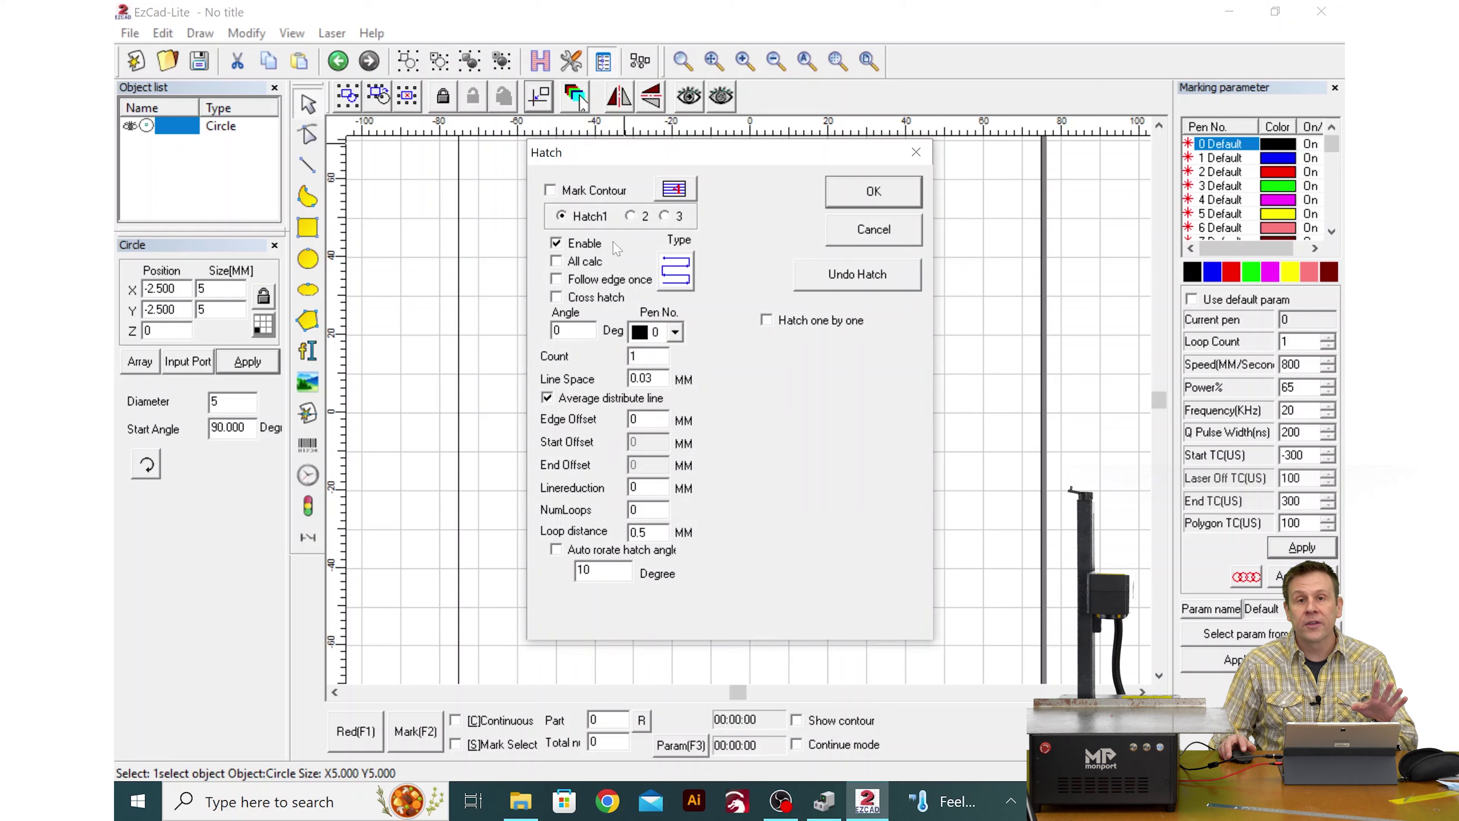
pyautogui.click(901, 197)
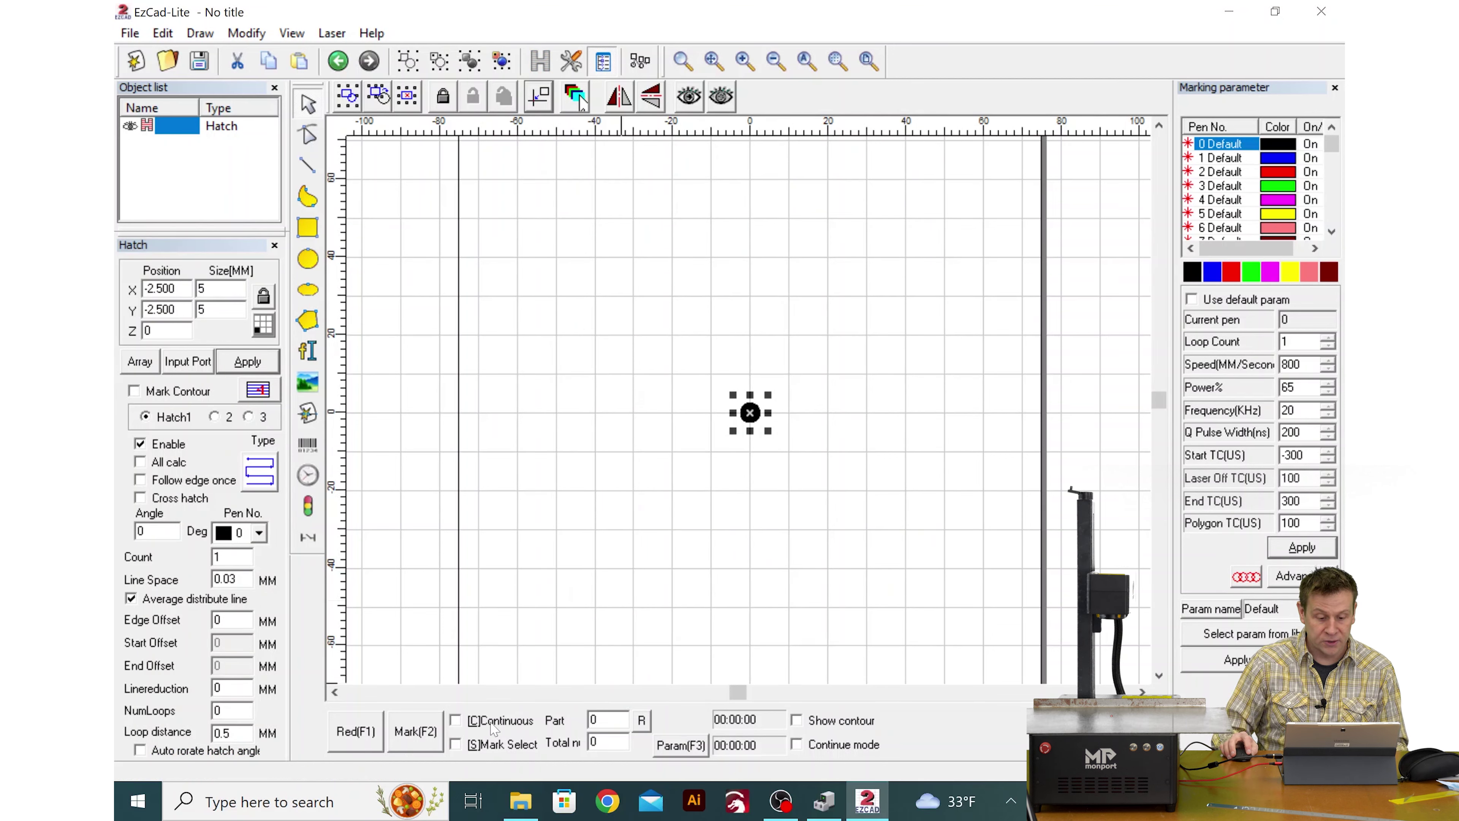
# - Mark the hatched circle in continuous mode, then delete it from the layout
pyautogui.click(455, 723)
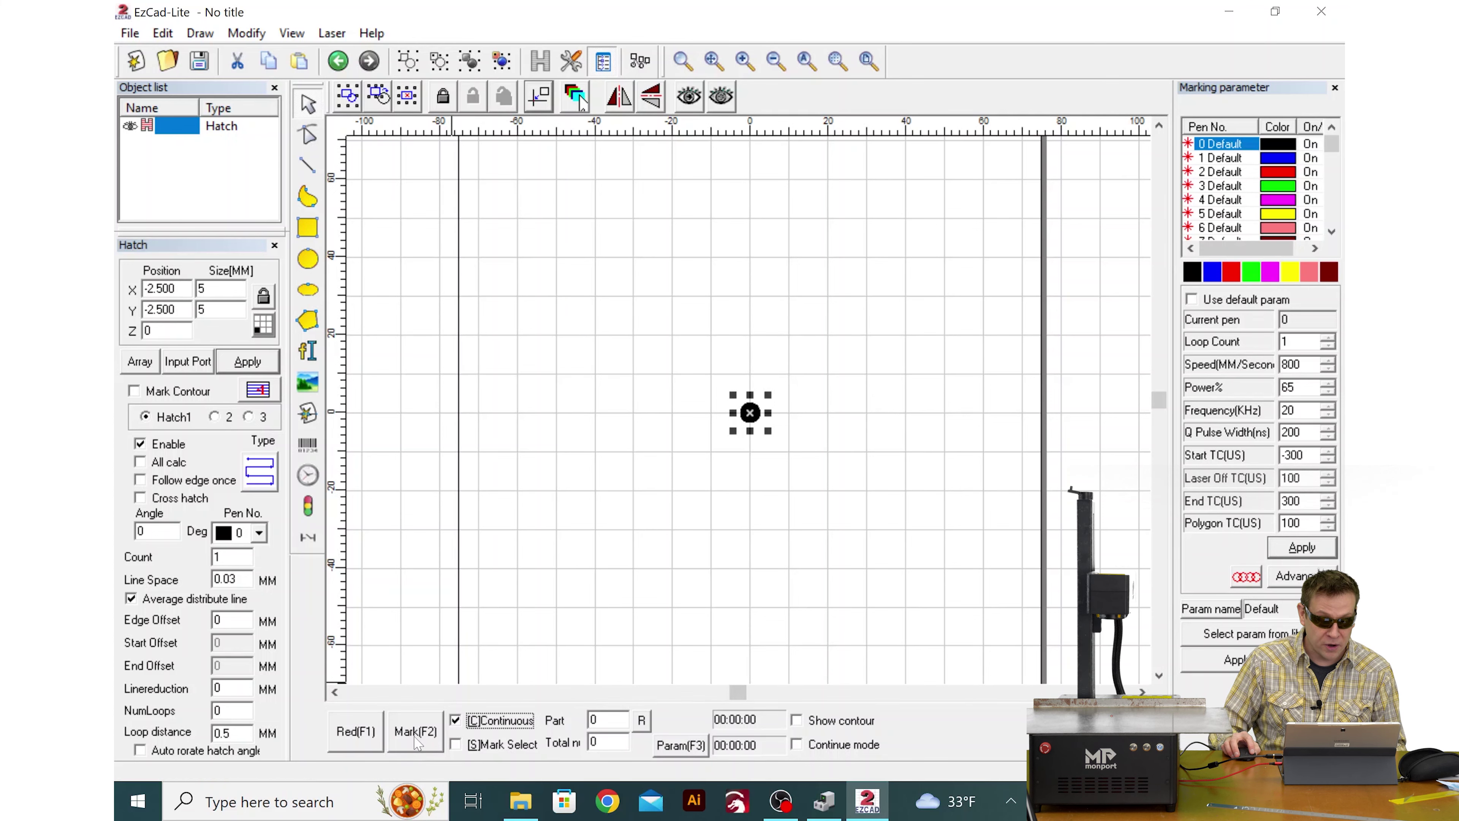
pyautogui.click(427, 744)
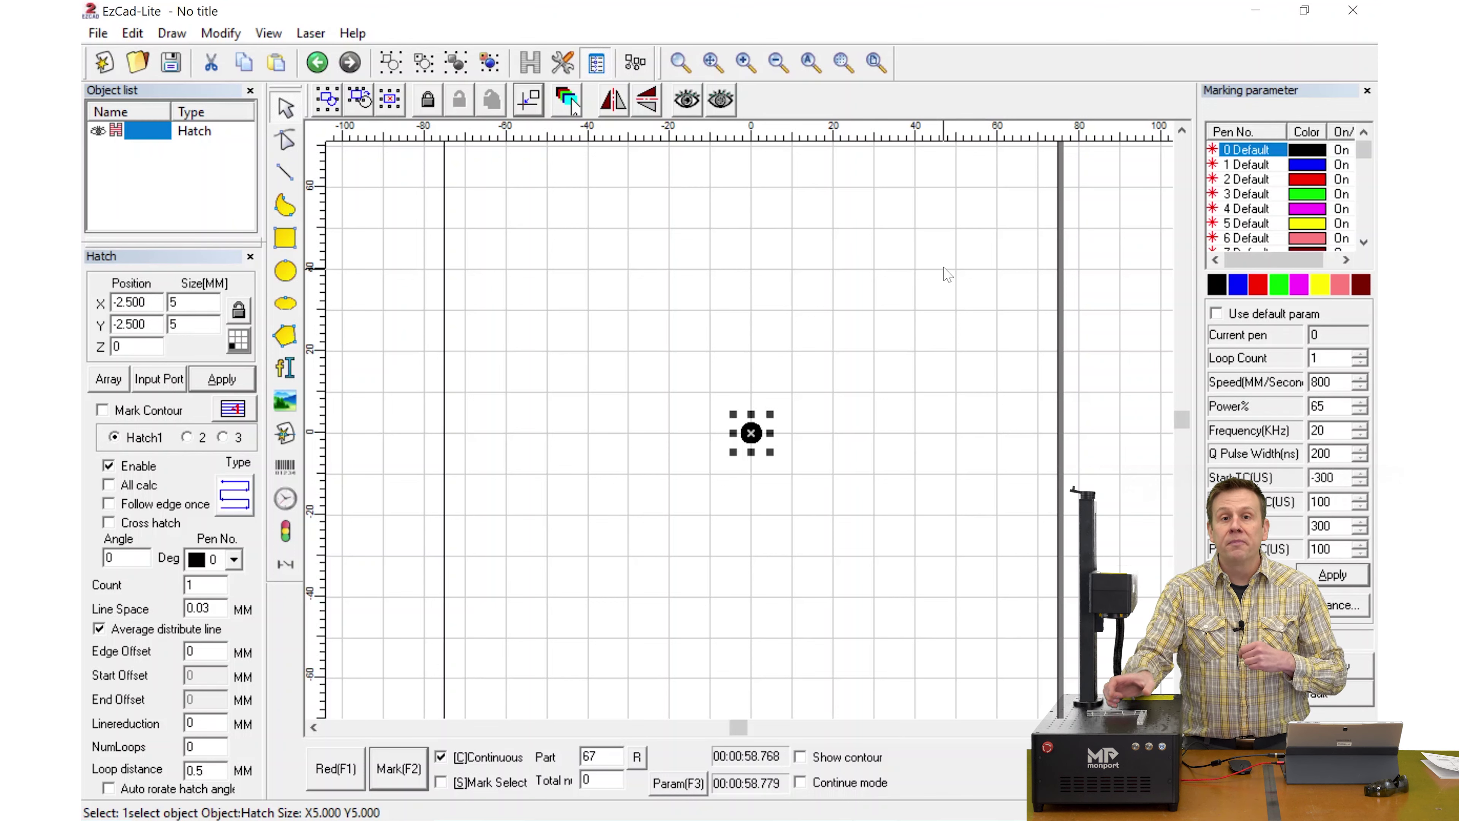
pyautogui.press('Delete')
# - Draw a rectangle and resize it to 150 × 150 mm with the size ratio unlocked
pyautogui.click(285, 237)
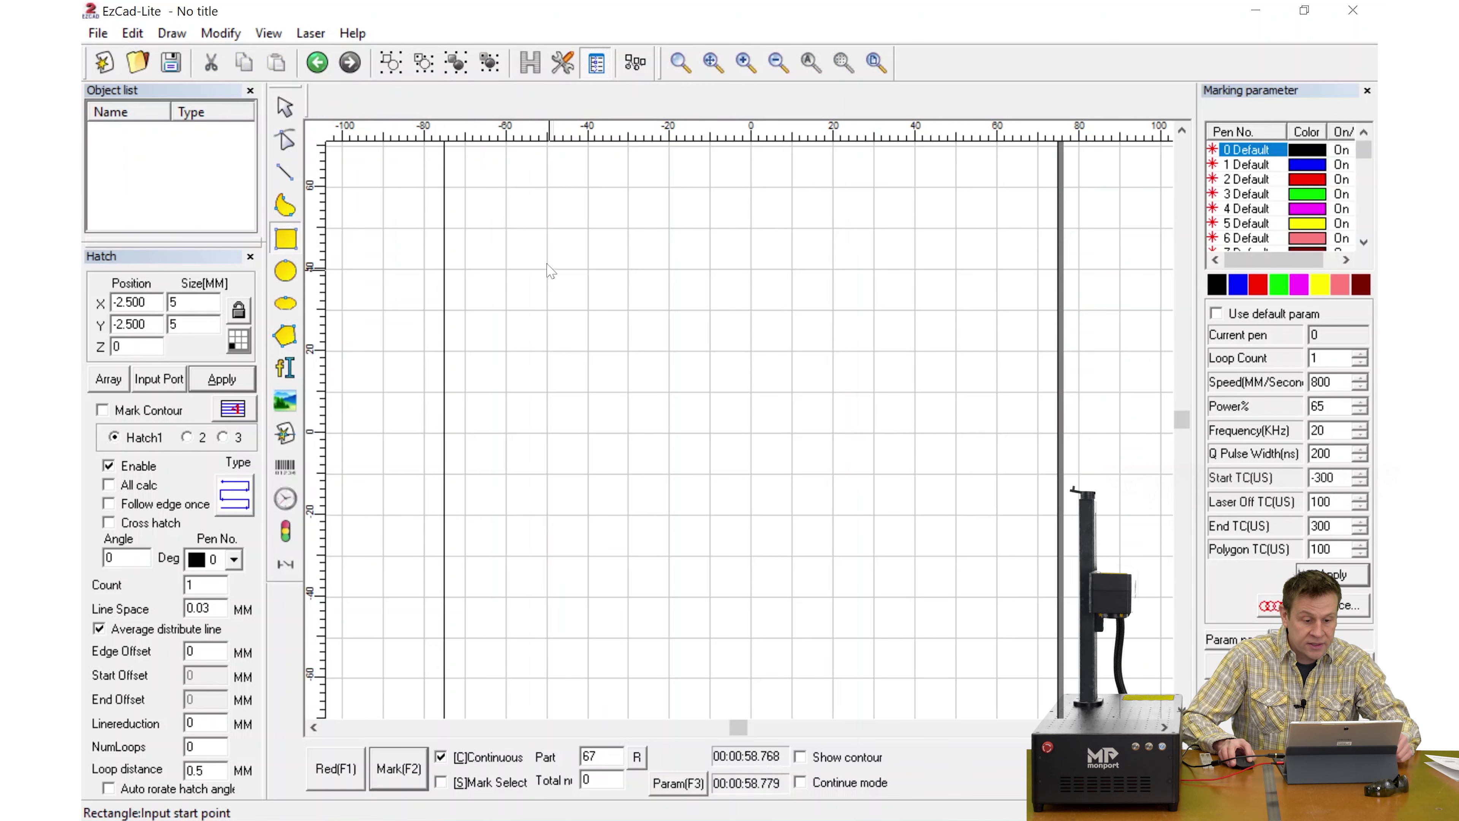
pyautogui.moveTo(534, 249)
pyautogui.mouseDown()
pyautogui.moveTo(702, 407)
pyautogui.moveTo(899, 536)
pyautogui.mouseUp()
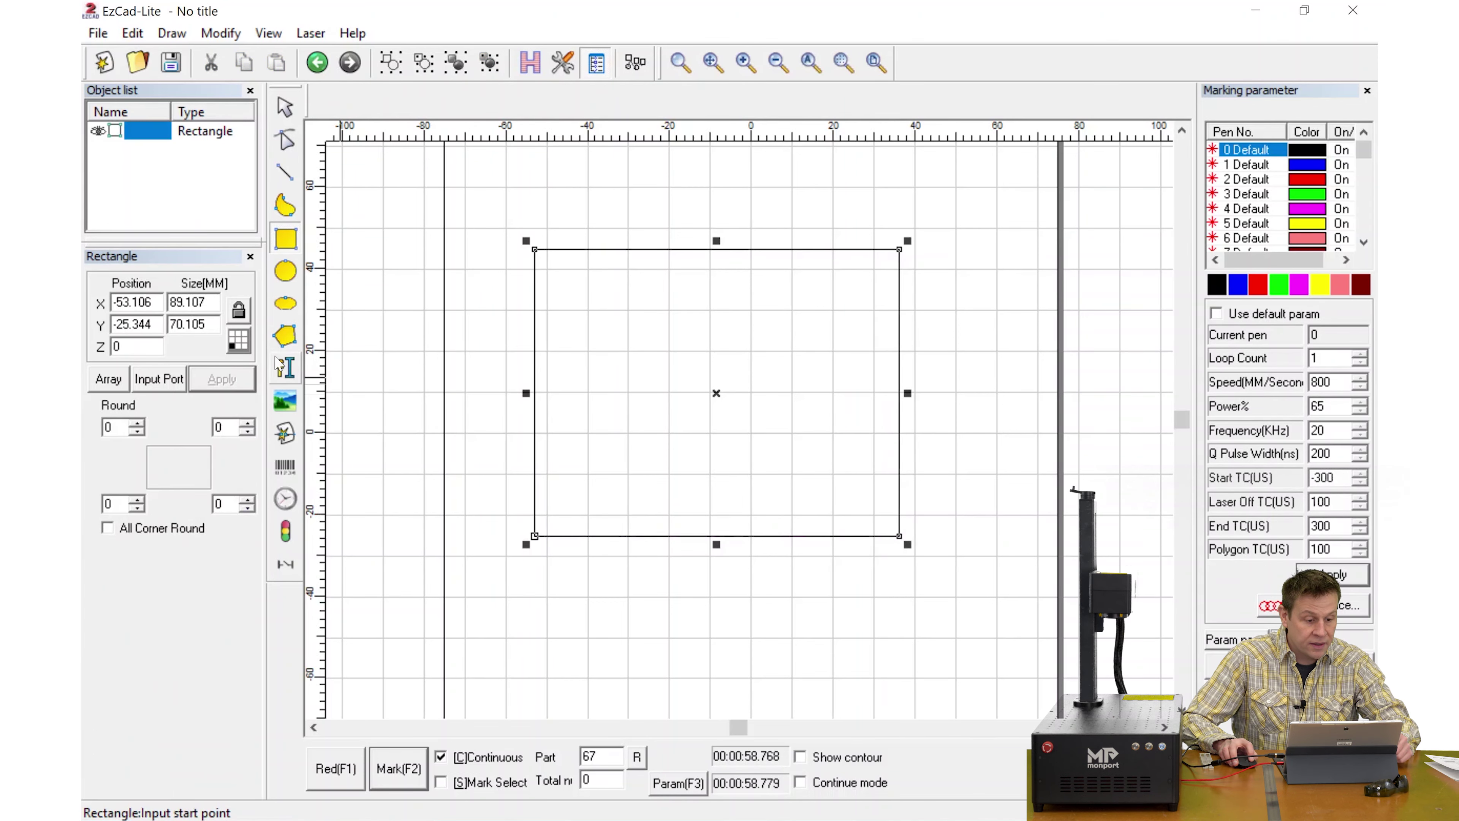
pyautogui.click(238, 310)
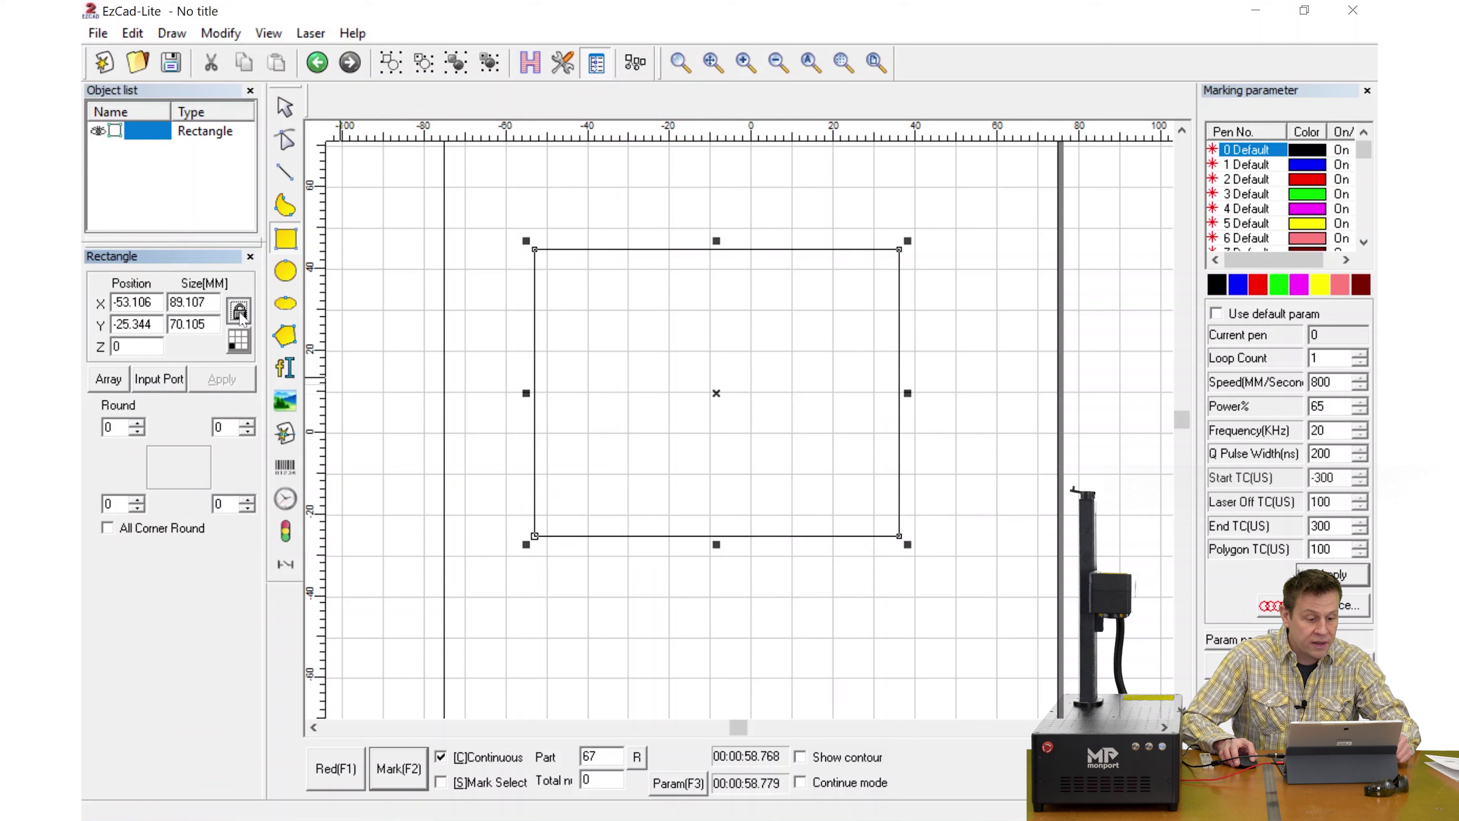
pyautogui.moveTo(208, 303); pyautogui.dragTo(170, 303)
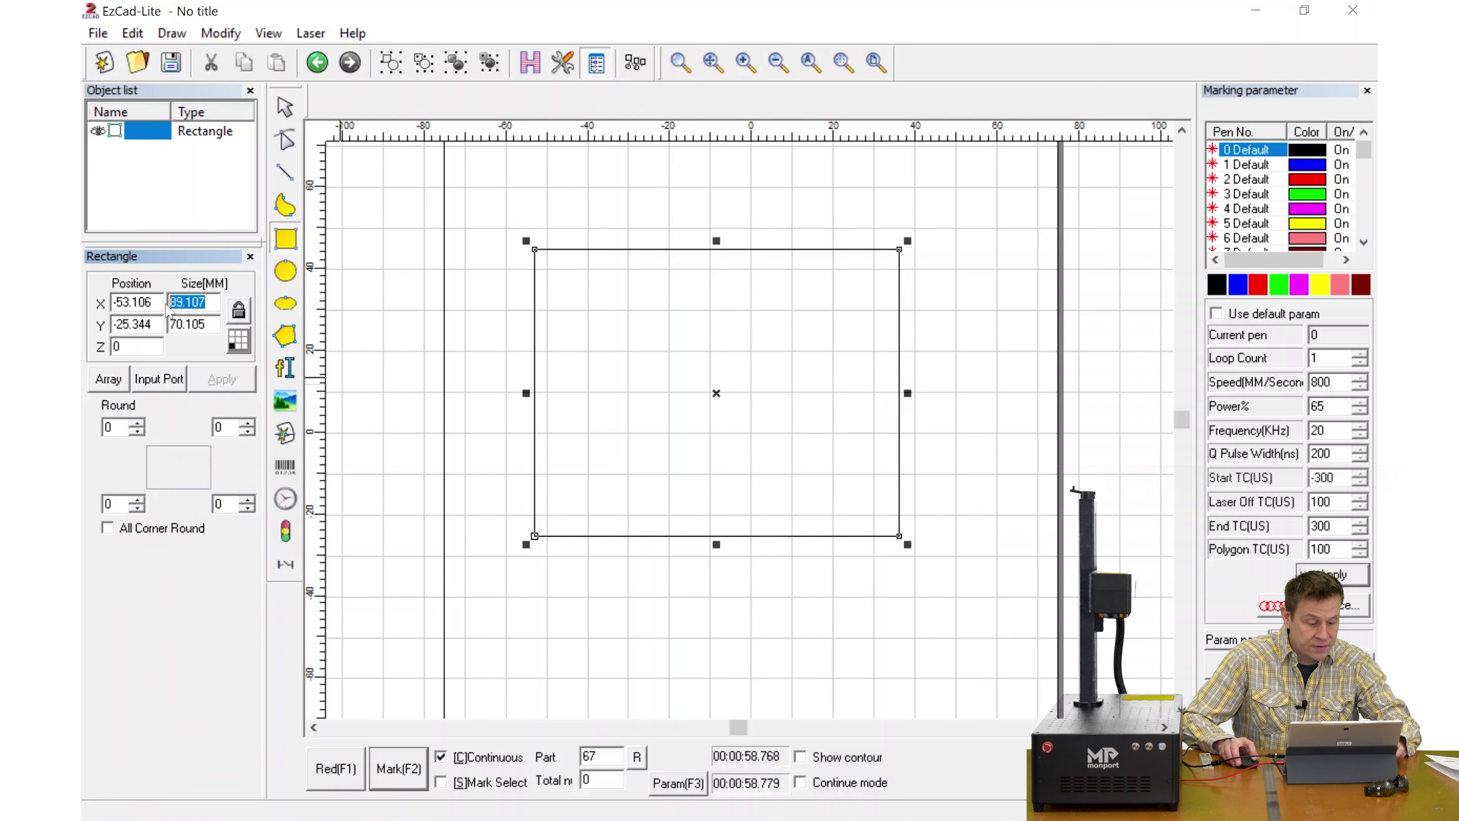
pyautogui.write('150')
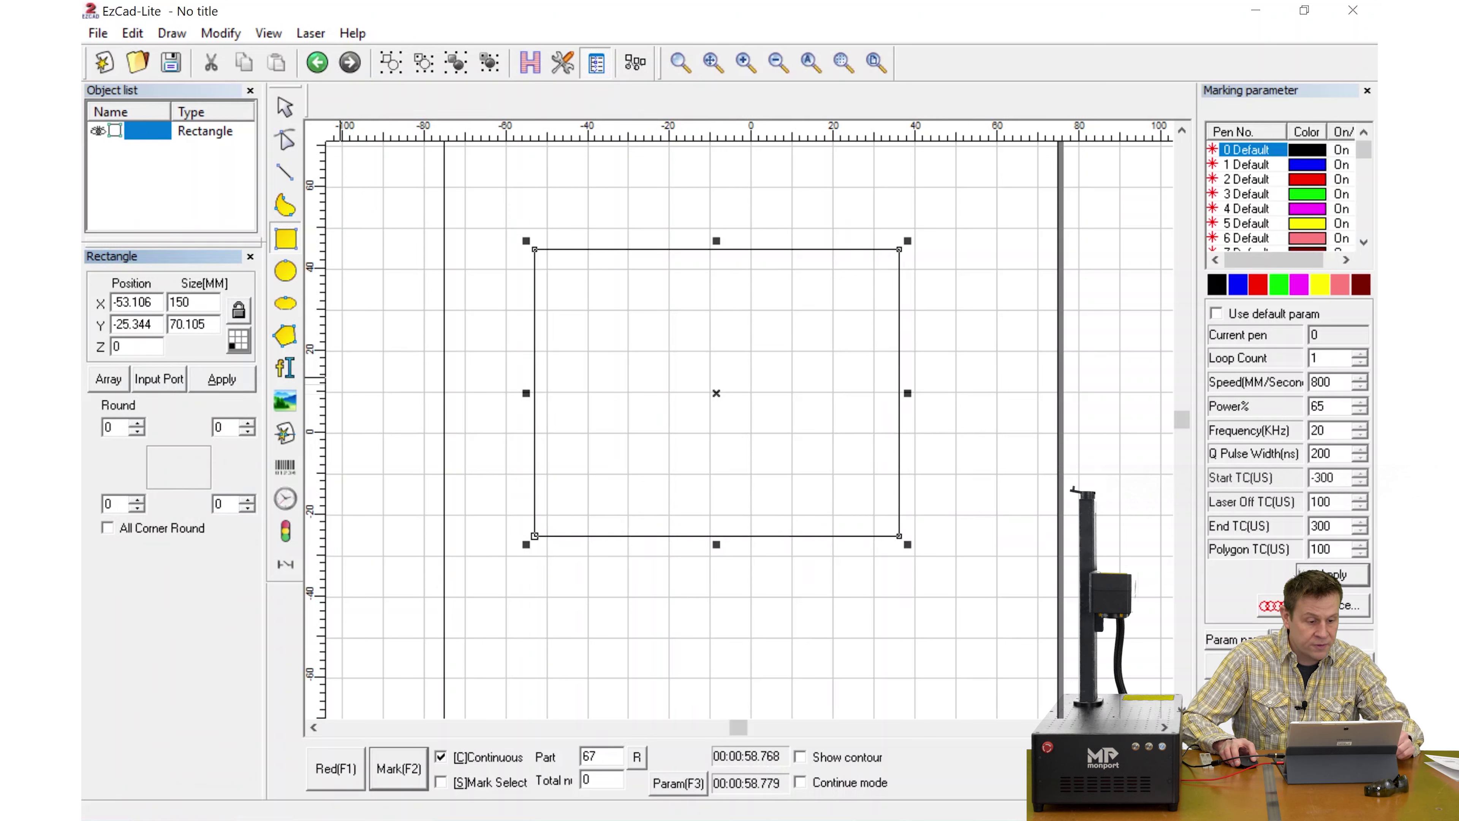
pyautogui.moveTo(207, 325); pyautogui.dragTo(169, 326)
pyautogui.write('15')
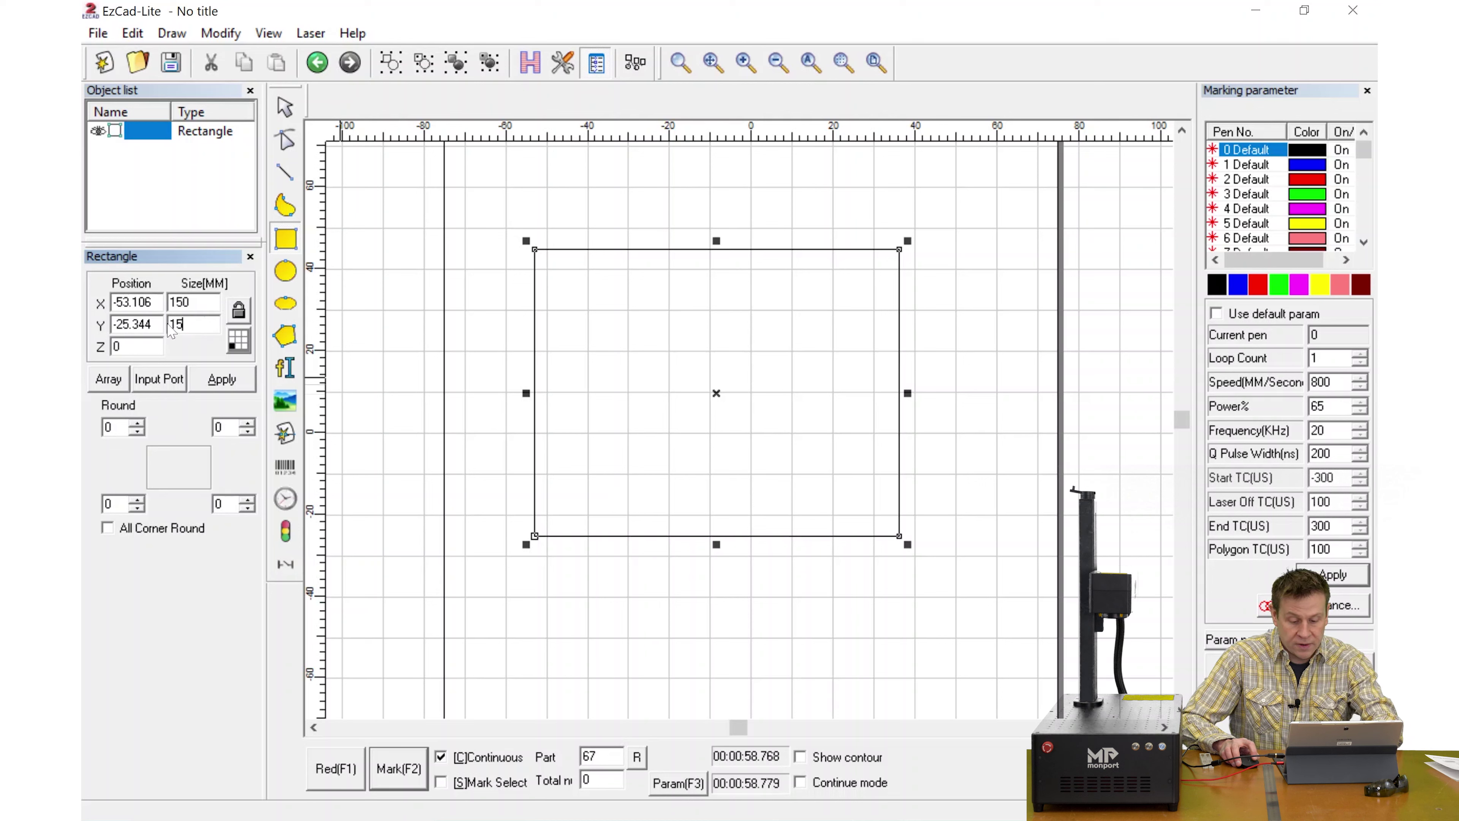
pyautogui.write('0')
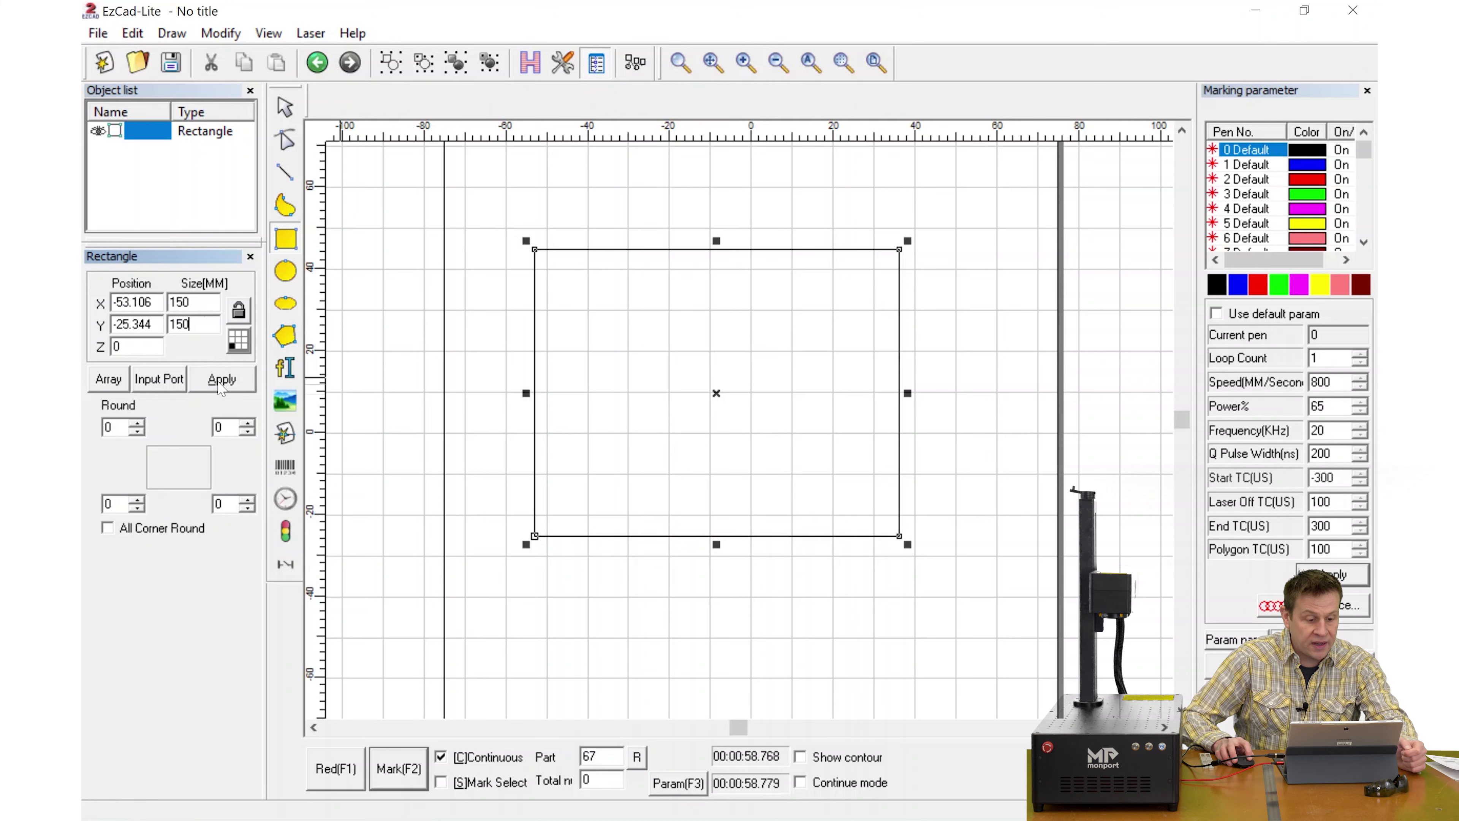
pyautogui.click(222, 381)
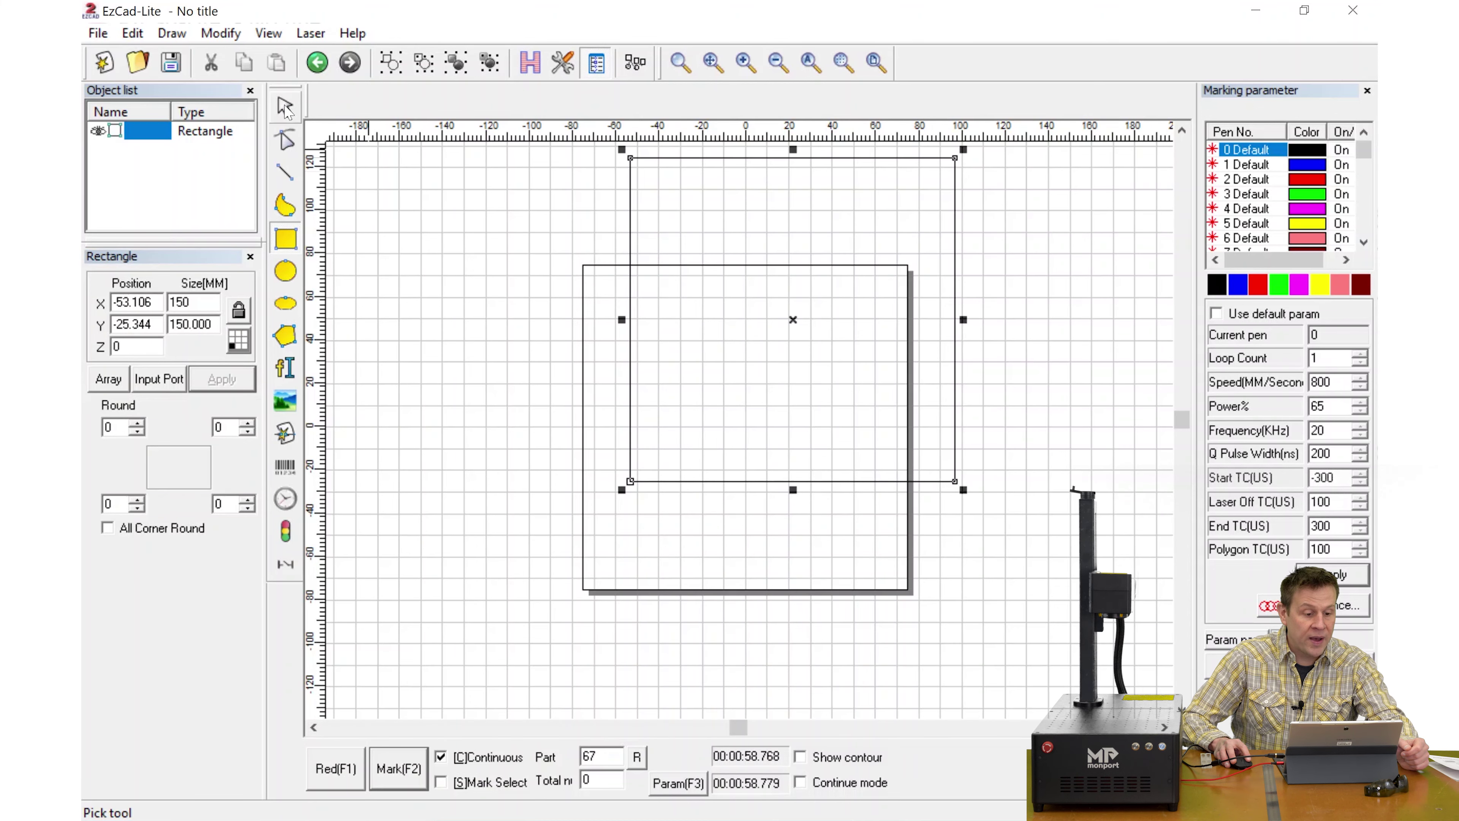
# - Select the 150 mm square and put it on the work area's origin
pyautogui.click(287, 109)
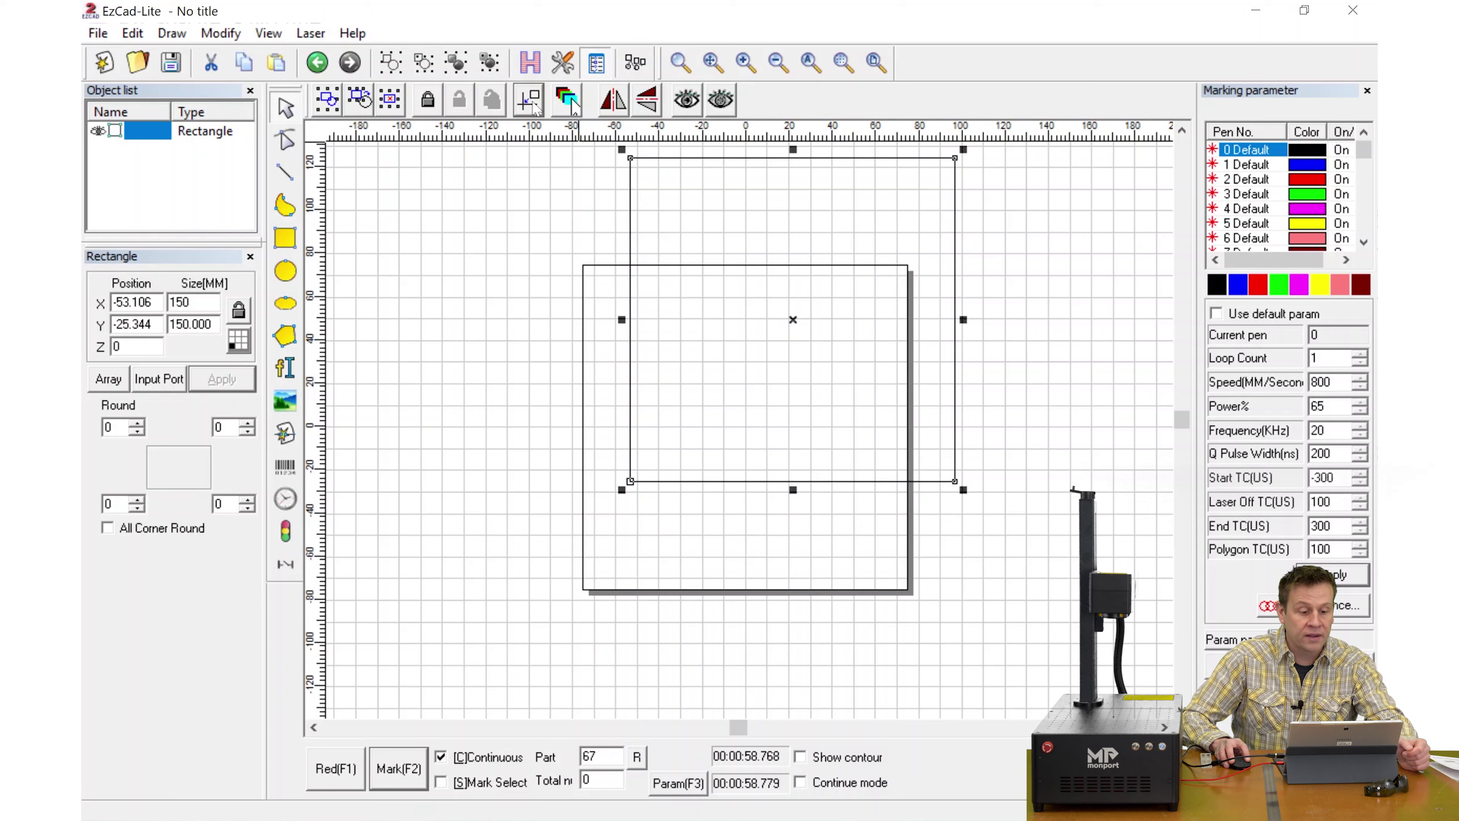
pyautogui.click(531, 102)
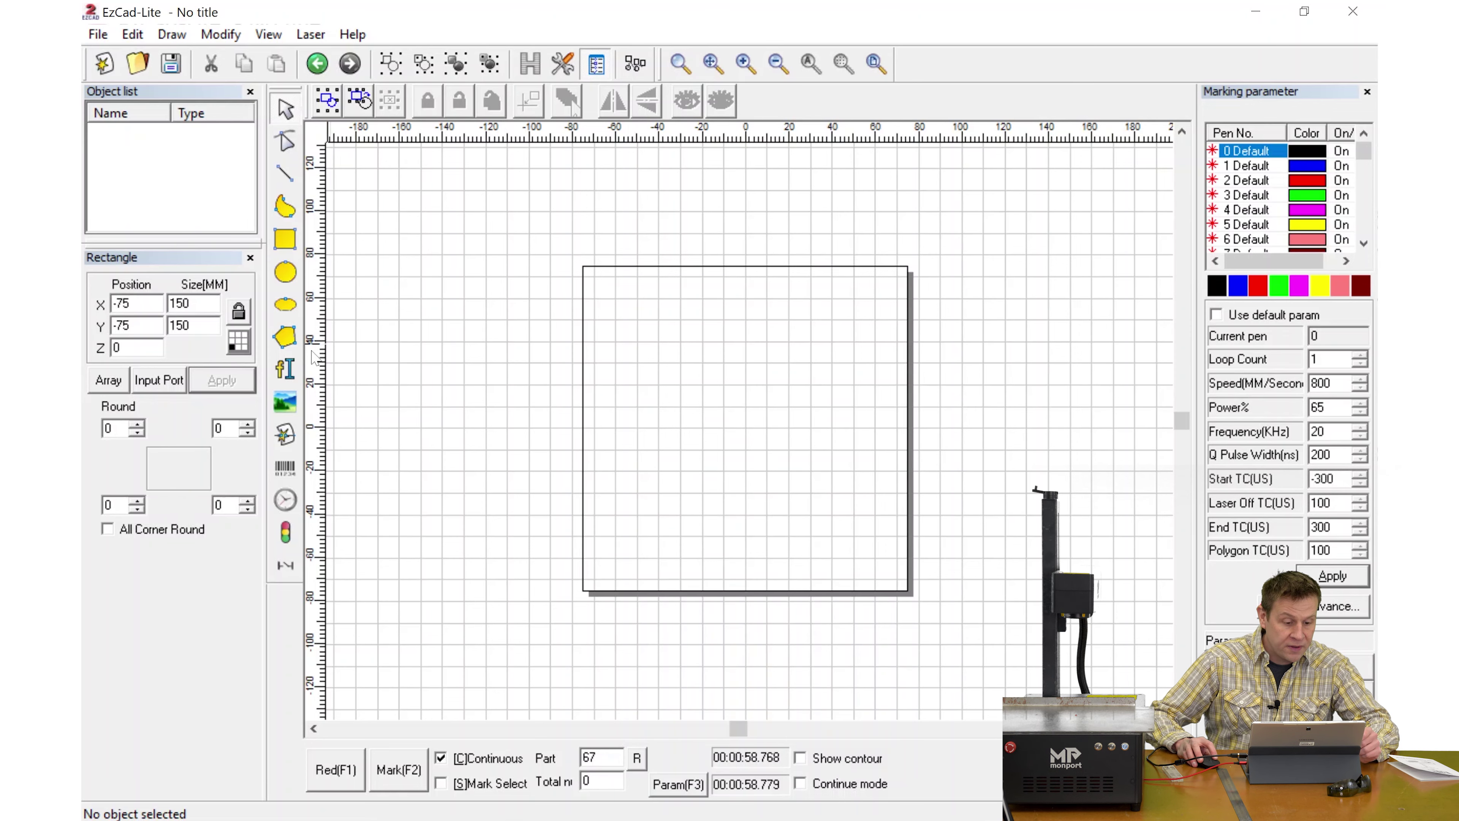
# - Place a text object in the work area and change its content to GI30
pyautogui.click(285, 371)
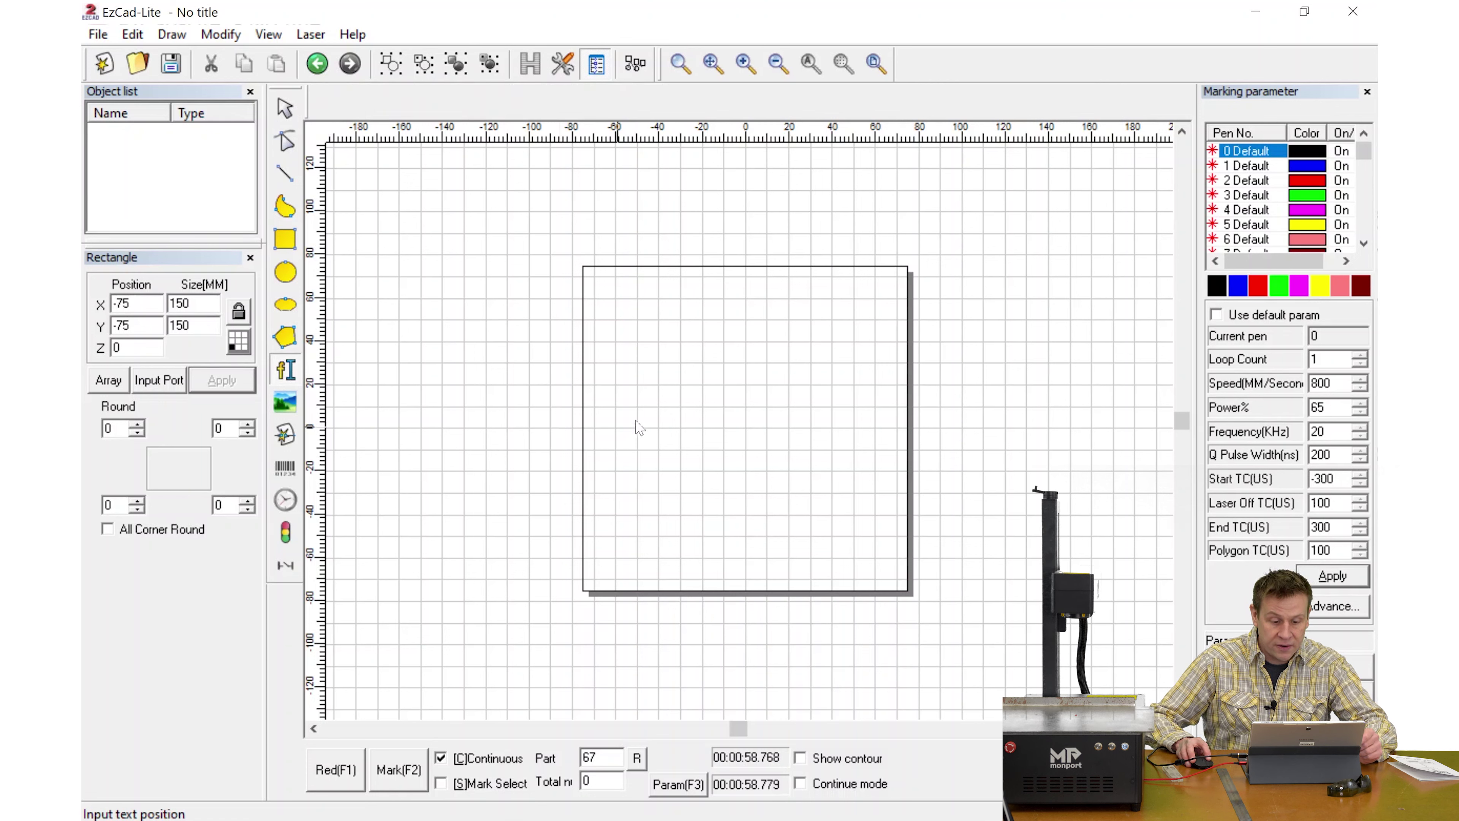
pyautogui.click(670, 400)
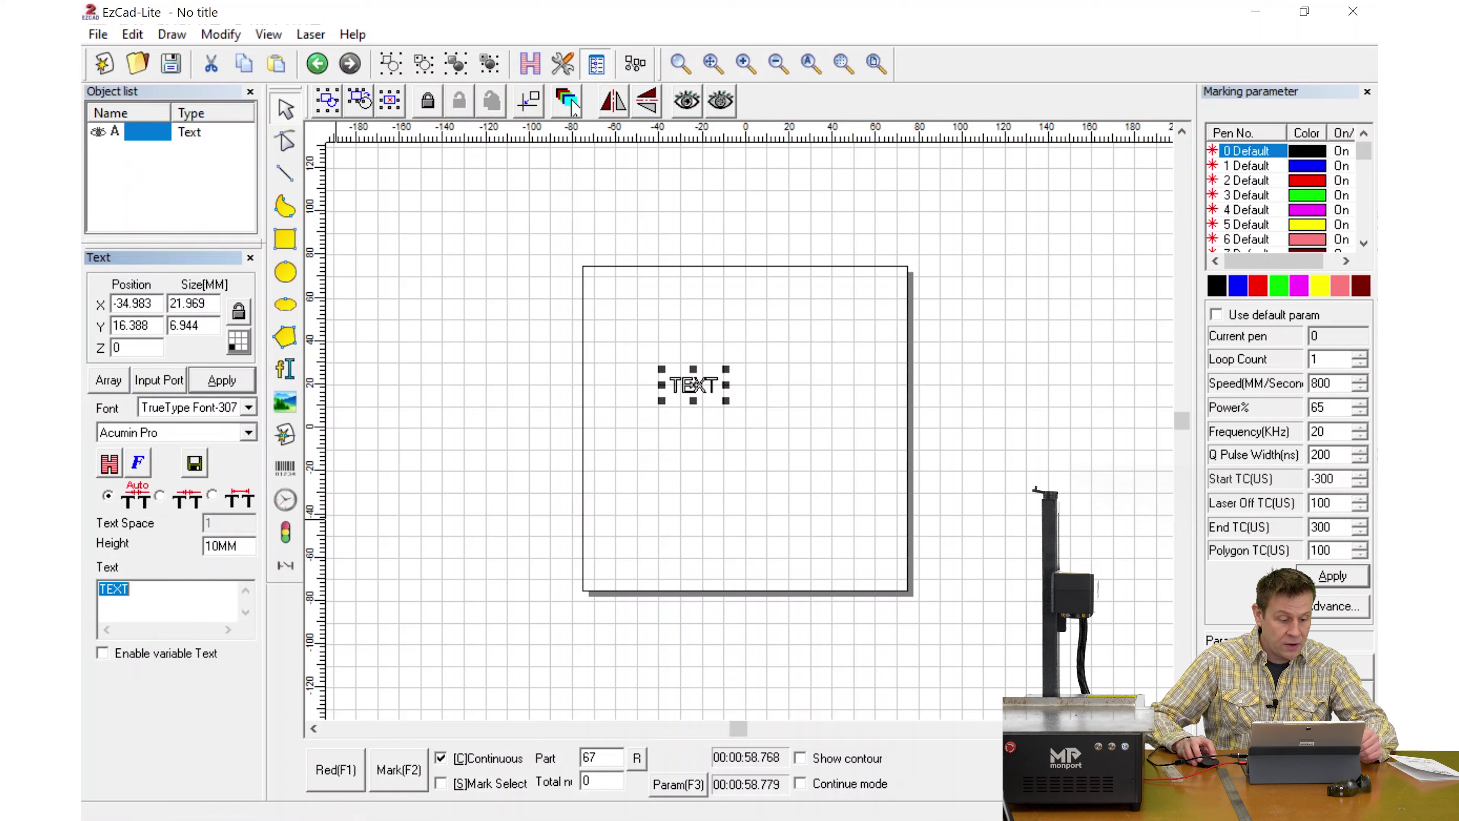
pyautogui.click(129, 588)
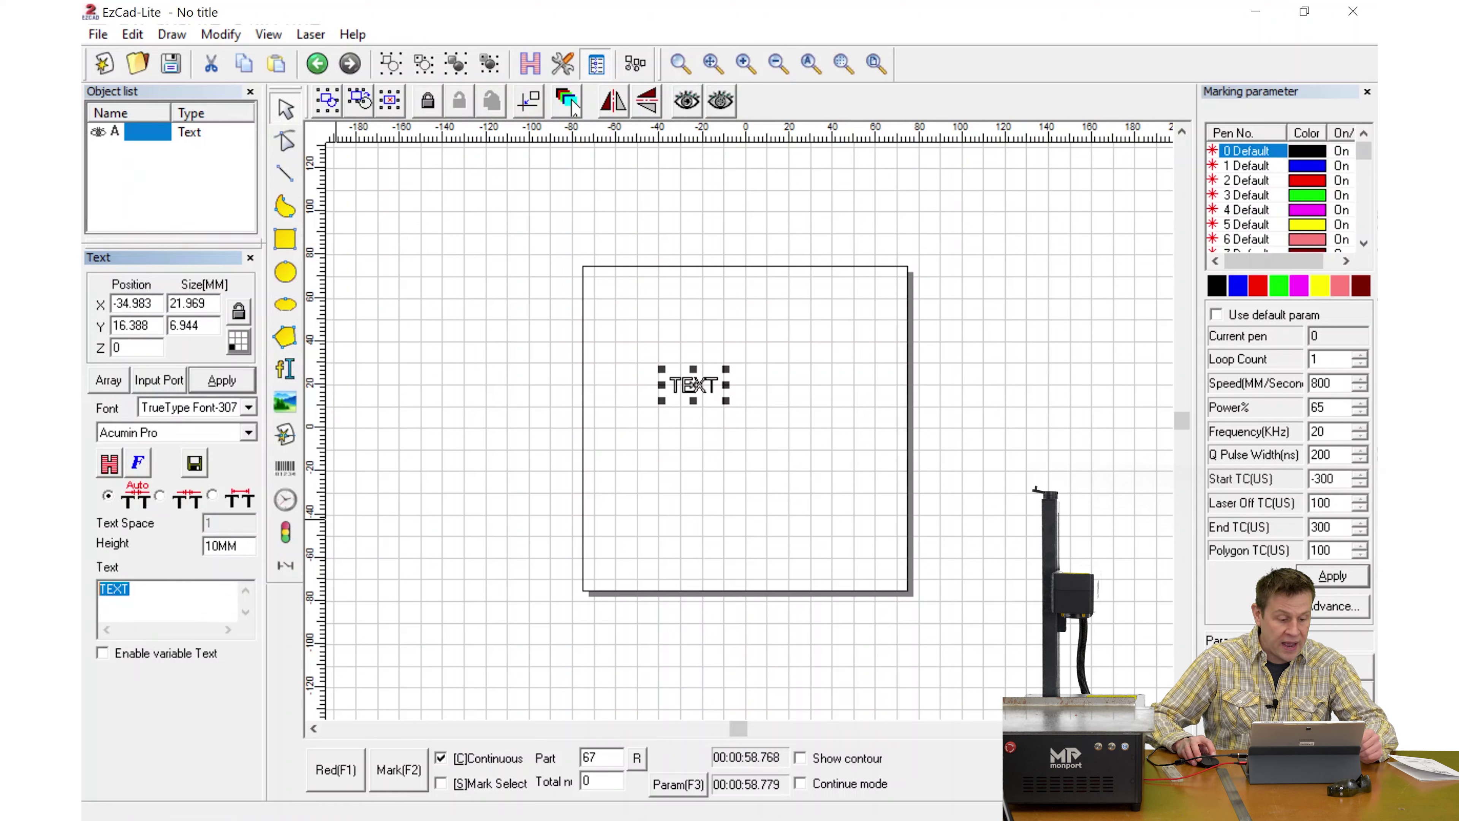
pyautogui.write('G')
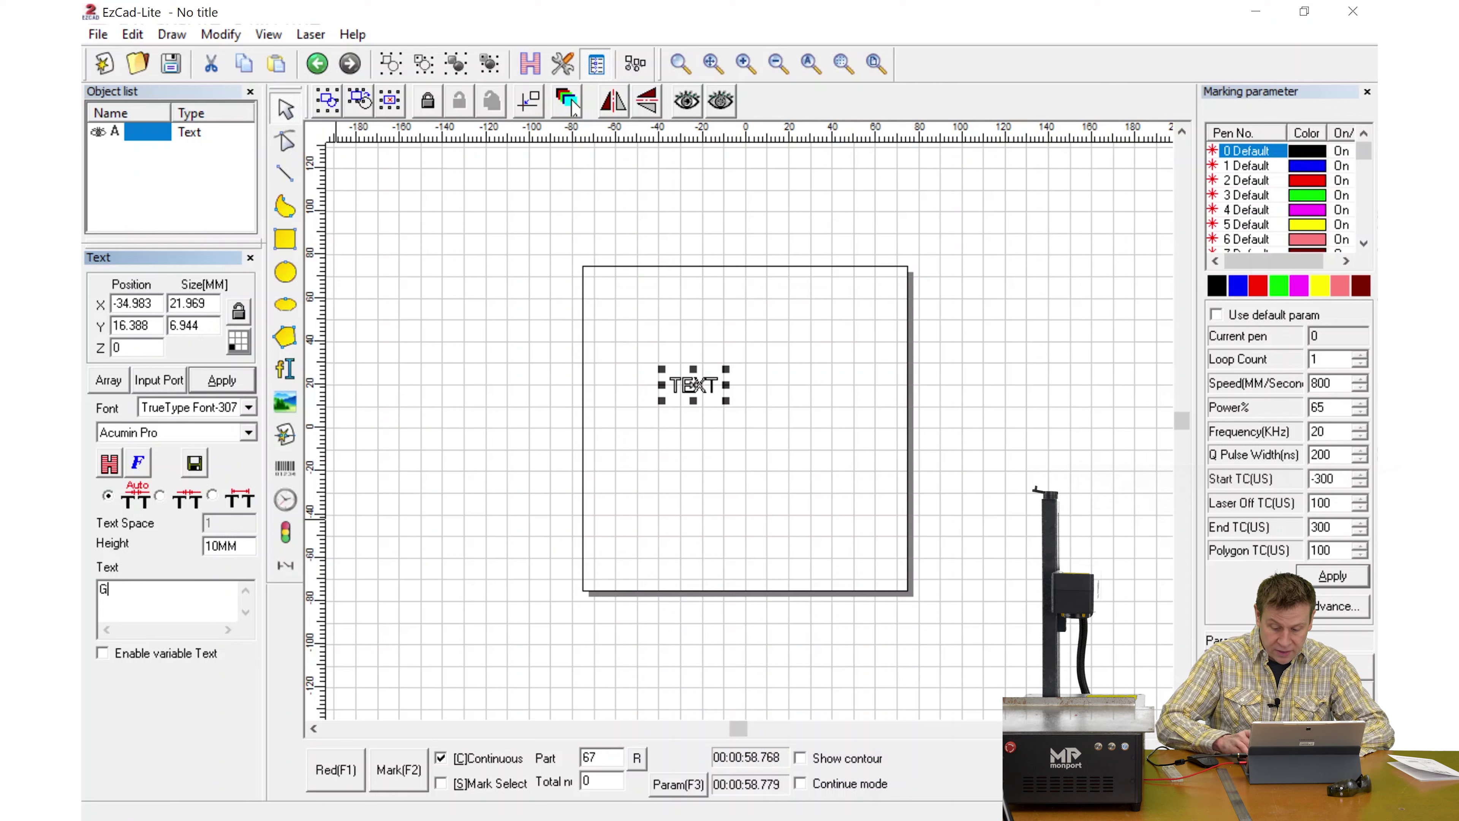
pyautogui.write('I30')
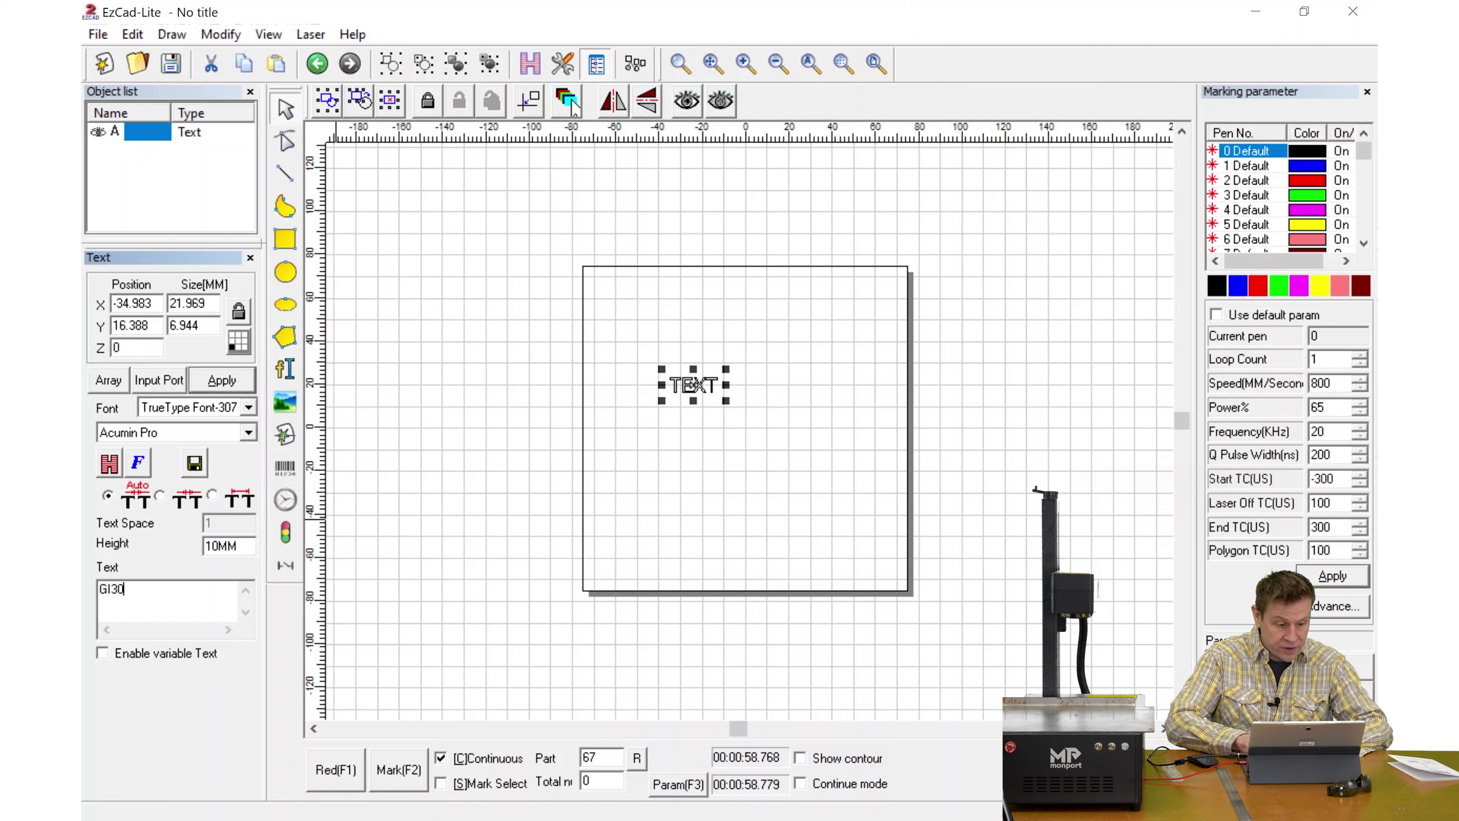
# - Set the GI30 text's font to Arial
pyautogui.click(248, 432)
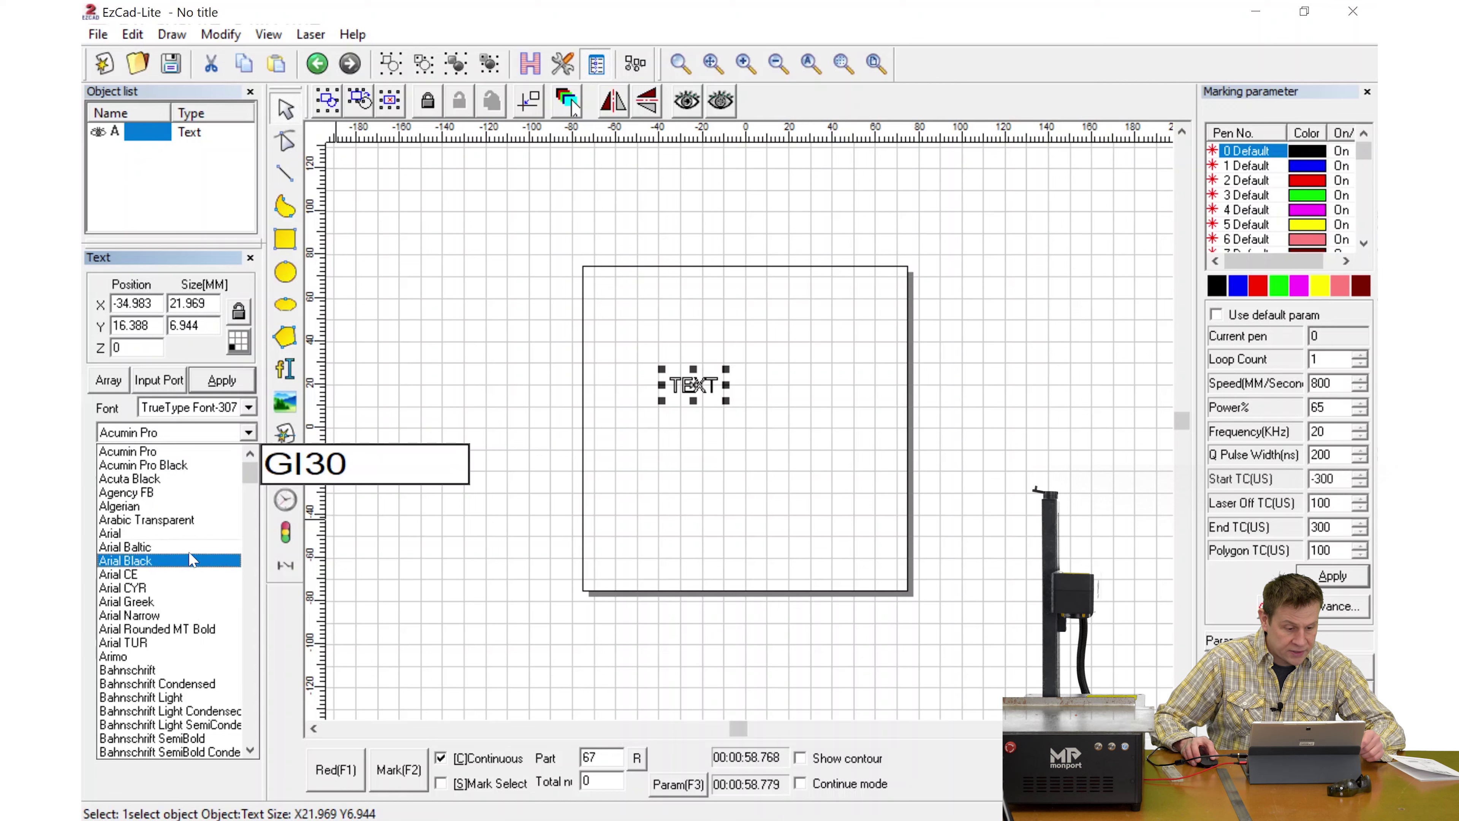
pyautogui.scroll(-2, 194, 556)
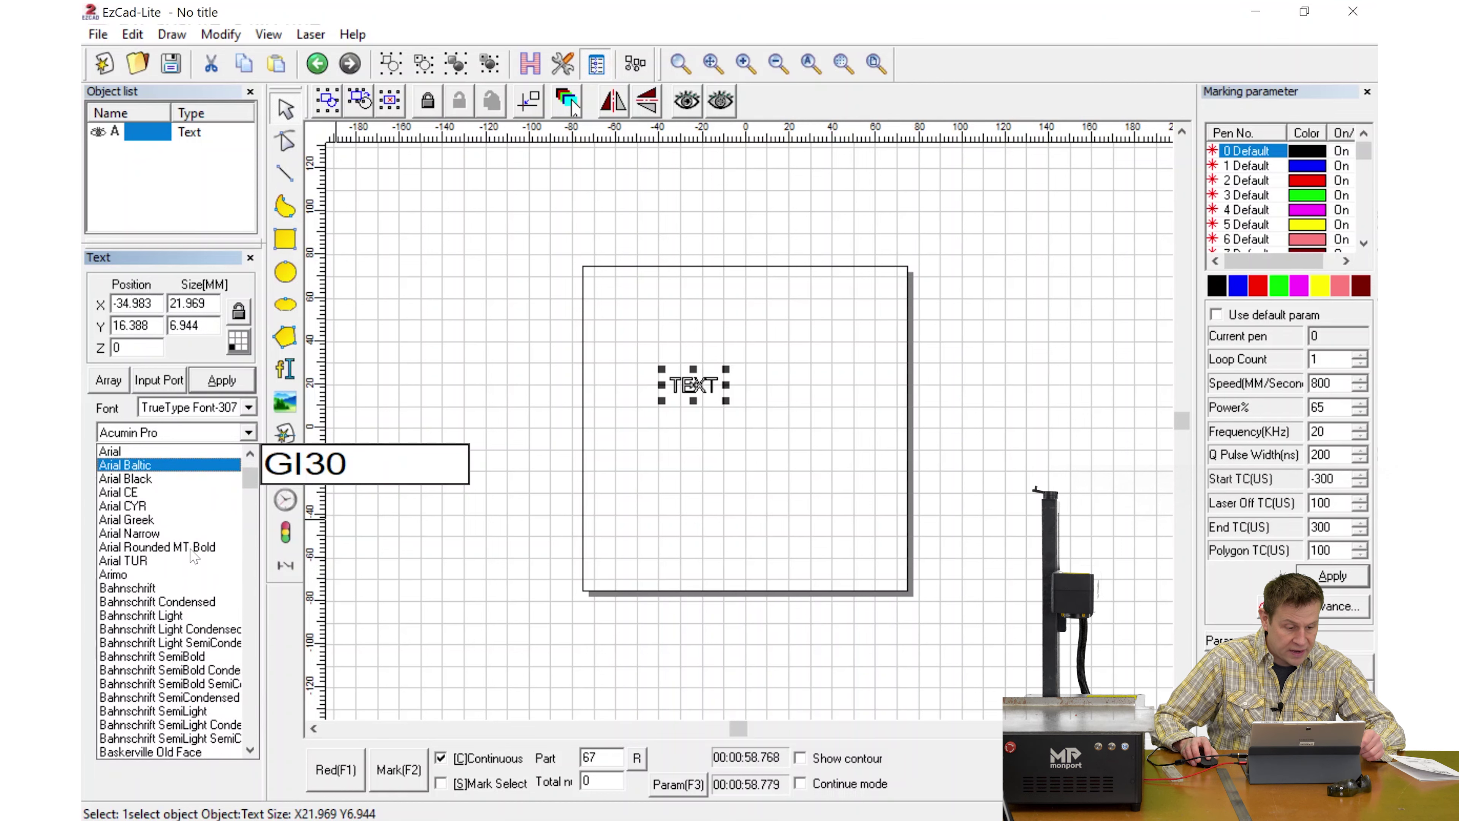
pyautogui.scroll(2, 195, 556)
pyautogui.scroll(1, 194, 556)
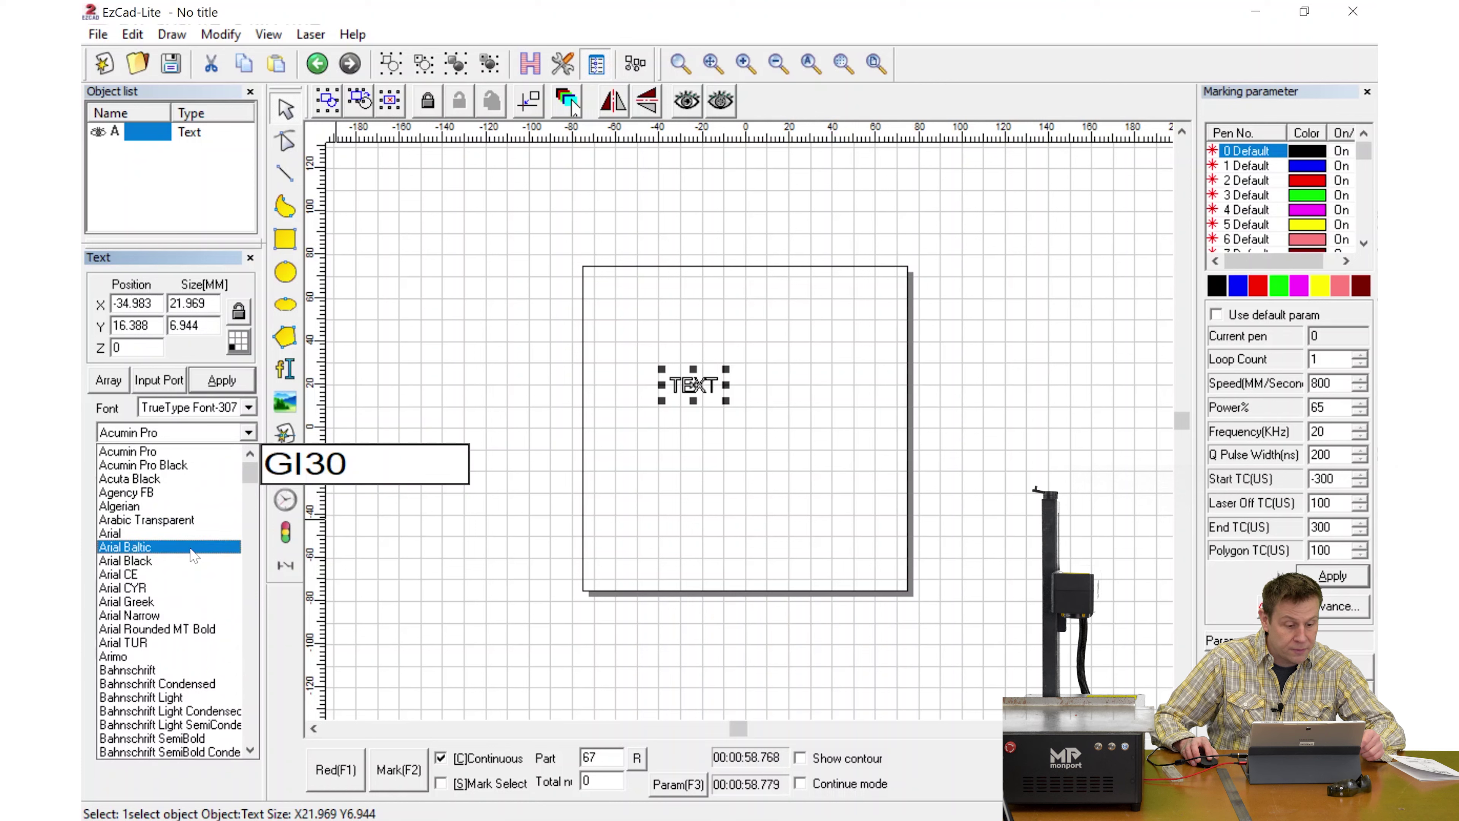
pyautogui.click(192, 533)
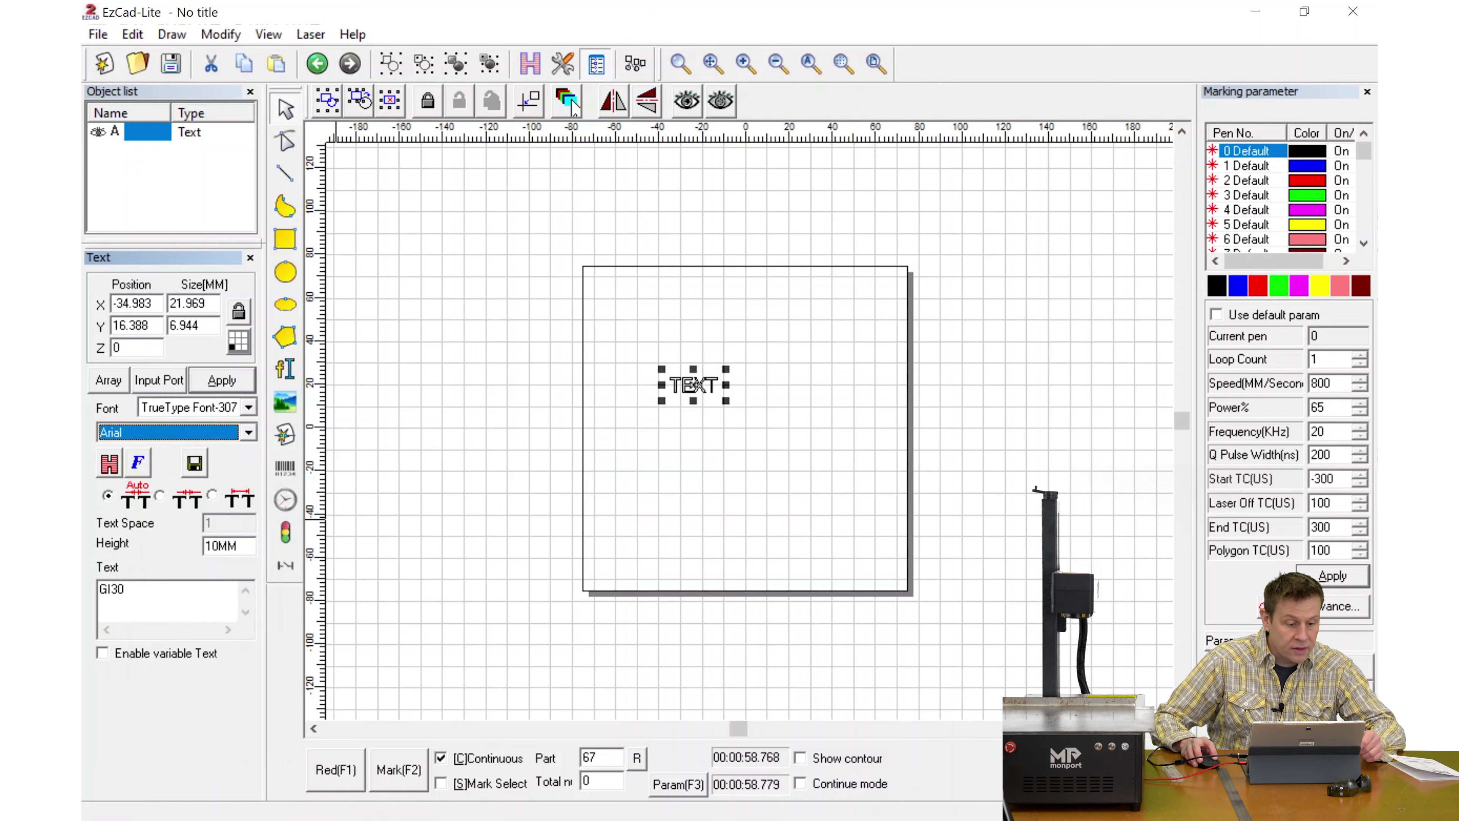
pyautogui.click(199, 325)
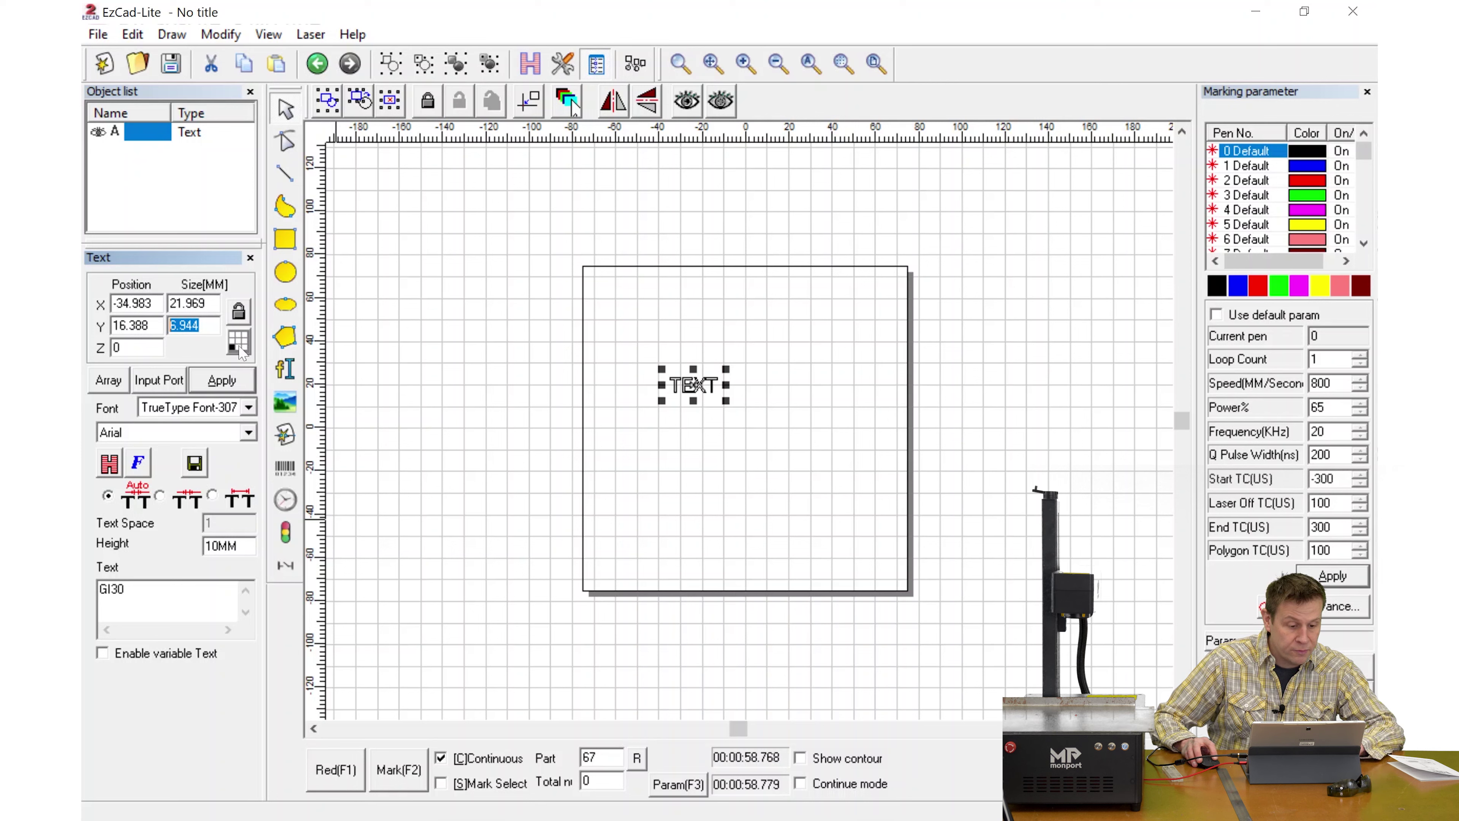
# - Lock the size ratio and scale the GI30 text to 5 mm tall, about 15.819 mm wide
pyautogui.click(239, 313)
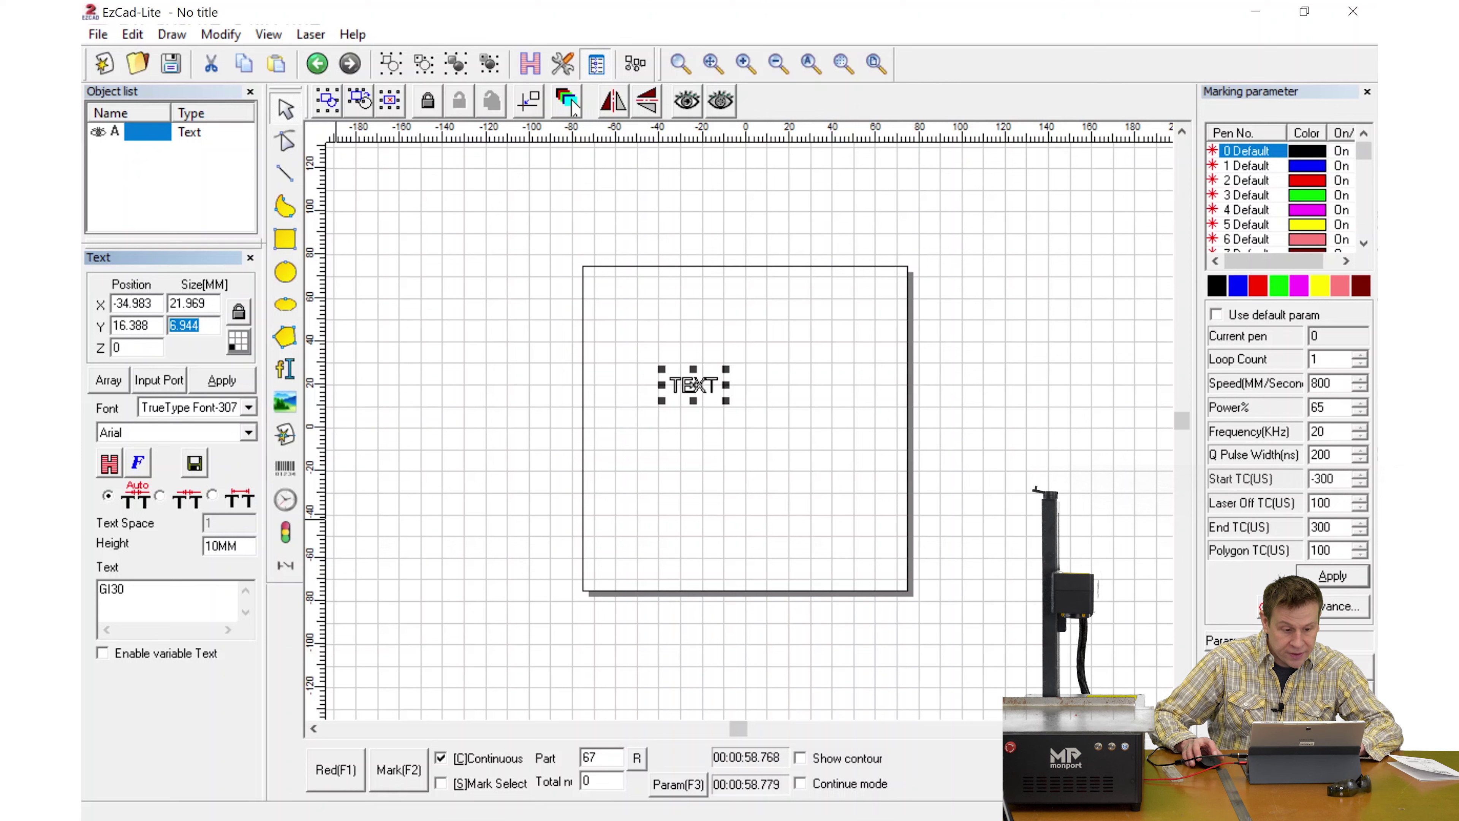
pyautogui.write('5')
pyautogui.press('Return')
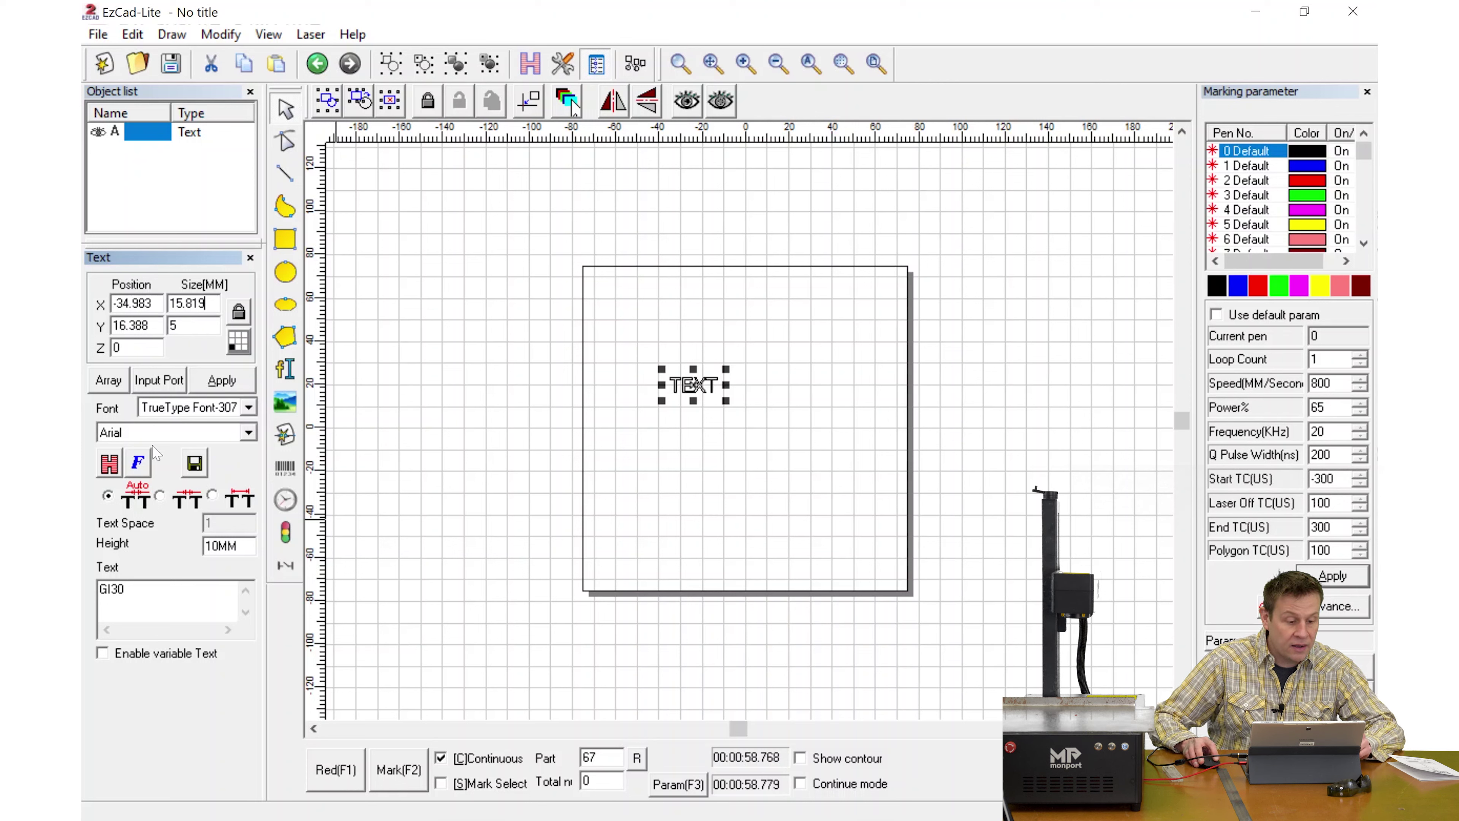
pyautogui.click(228, 386)
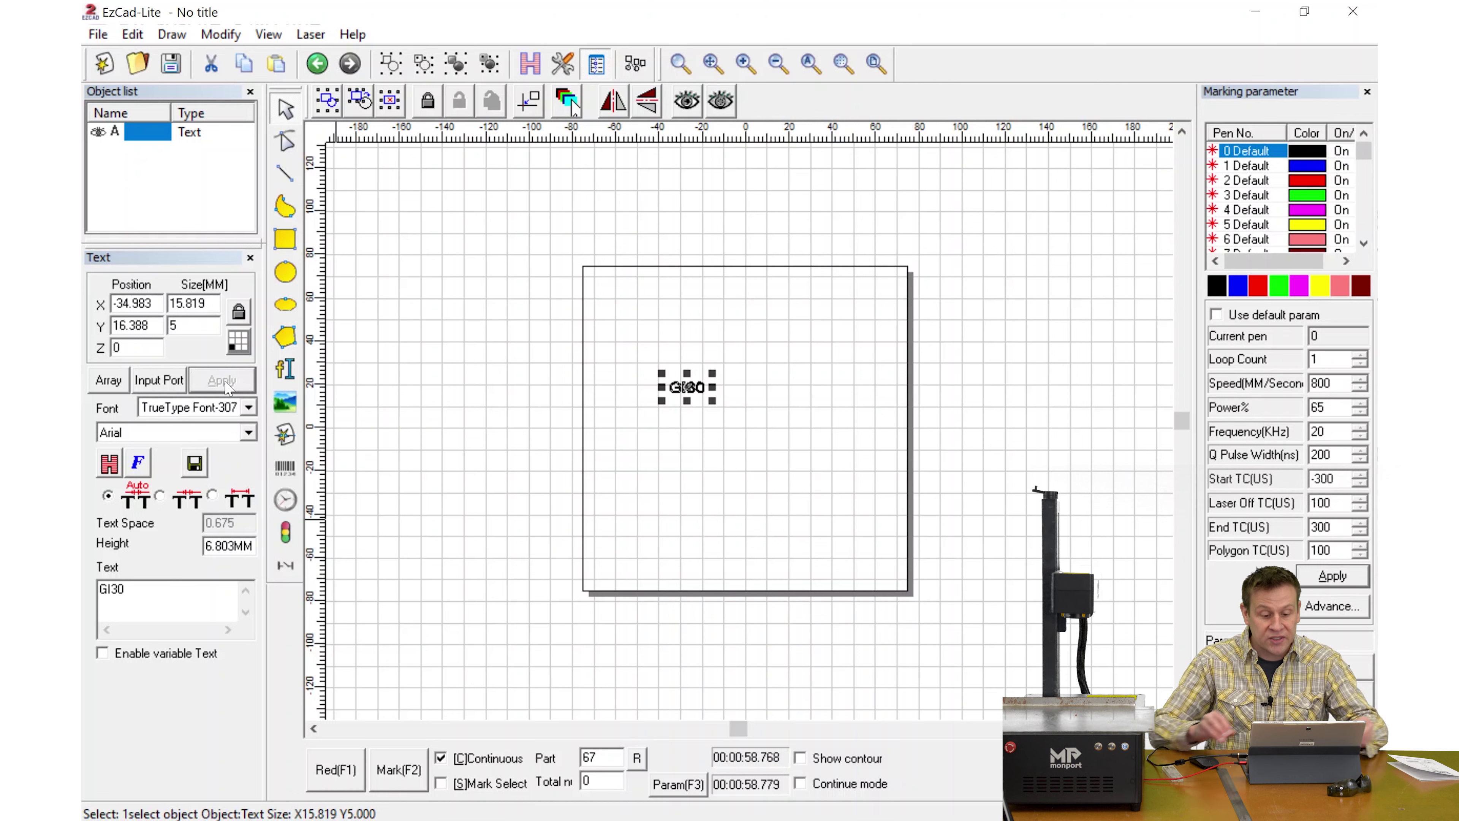
# - Drag the GI30 text toward the centre, then centre it exactly on the origin
pyautogui.scroll(2, 696, 395)
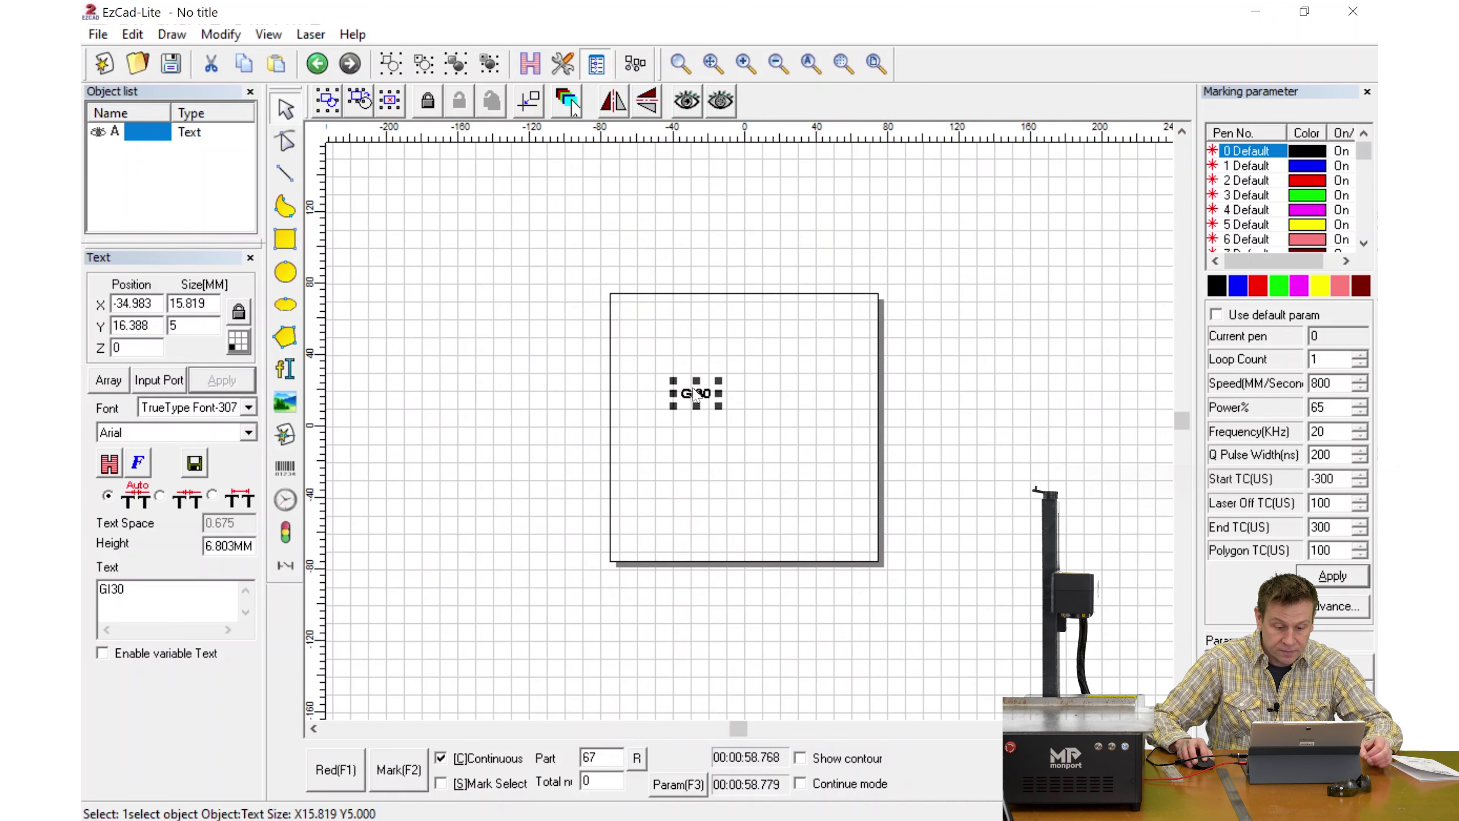
pyautogui.scroll(2, 696, 396)
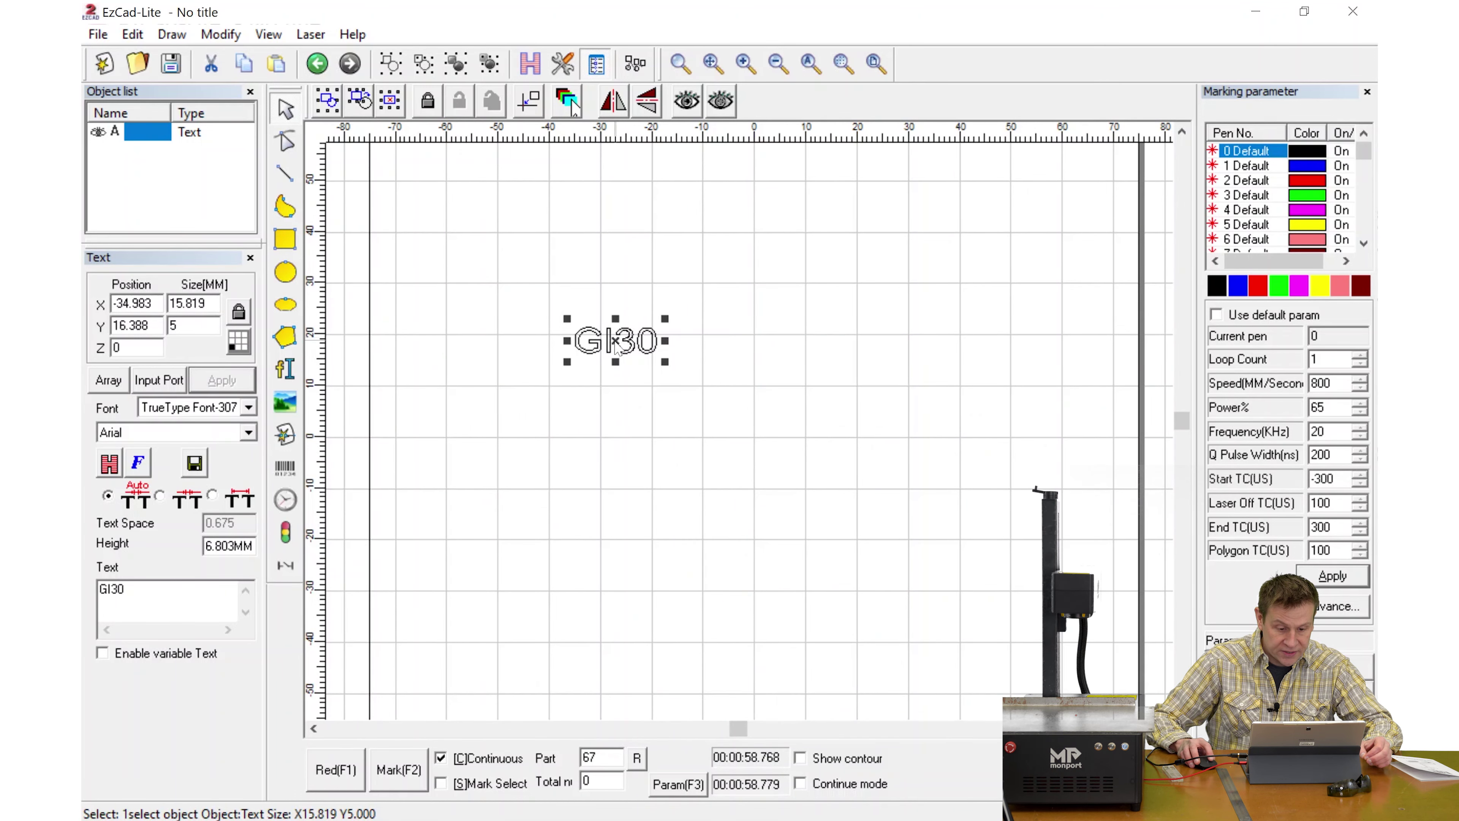
pyautogui.scroll(-1, 615, 343)
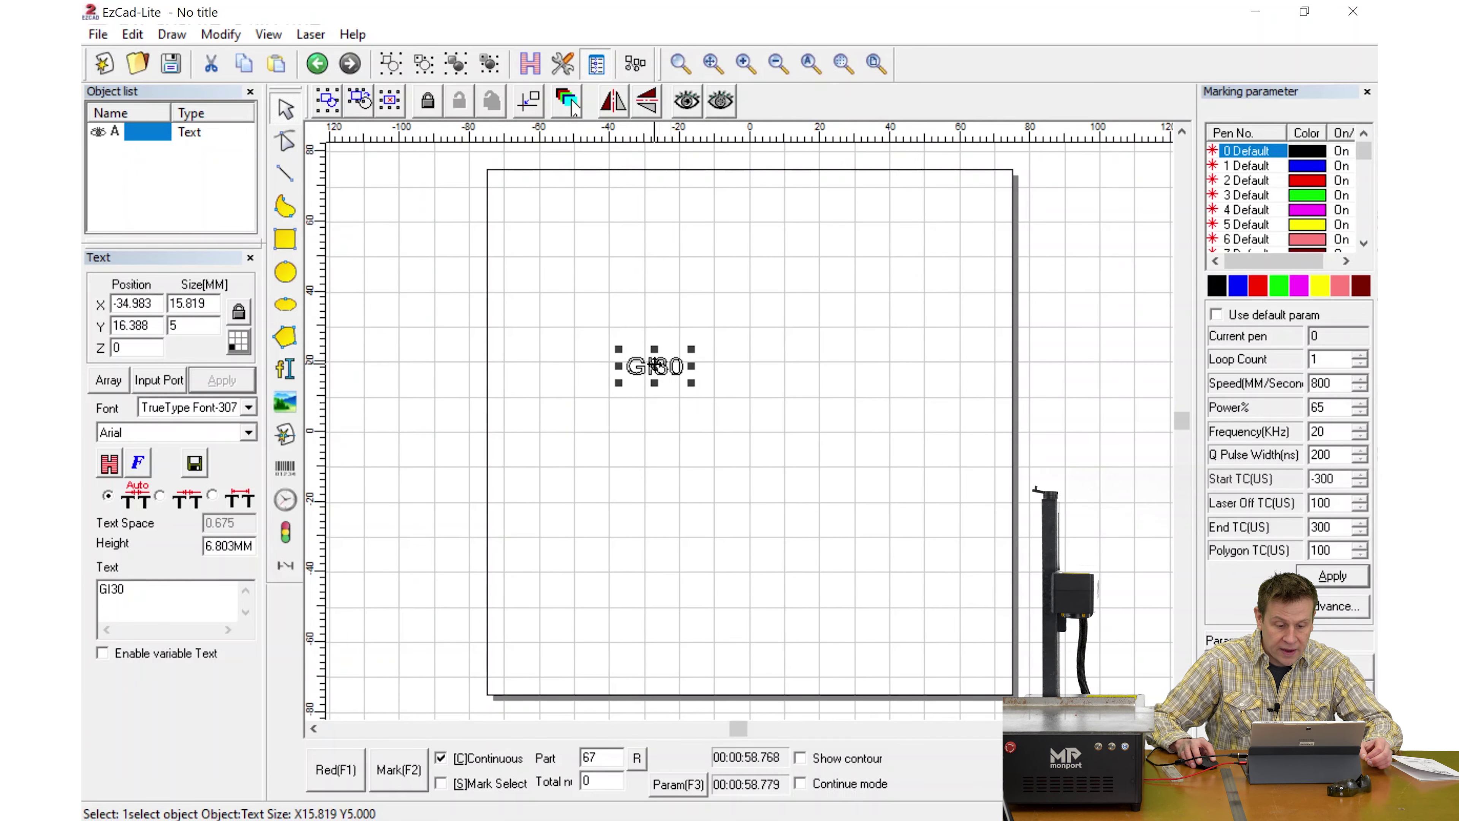
pyautogui.moveTo(648, 361); pyautogui.dragTo(787, 468)
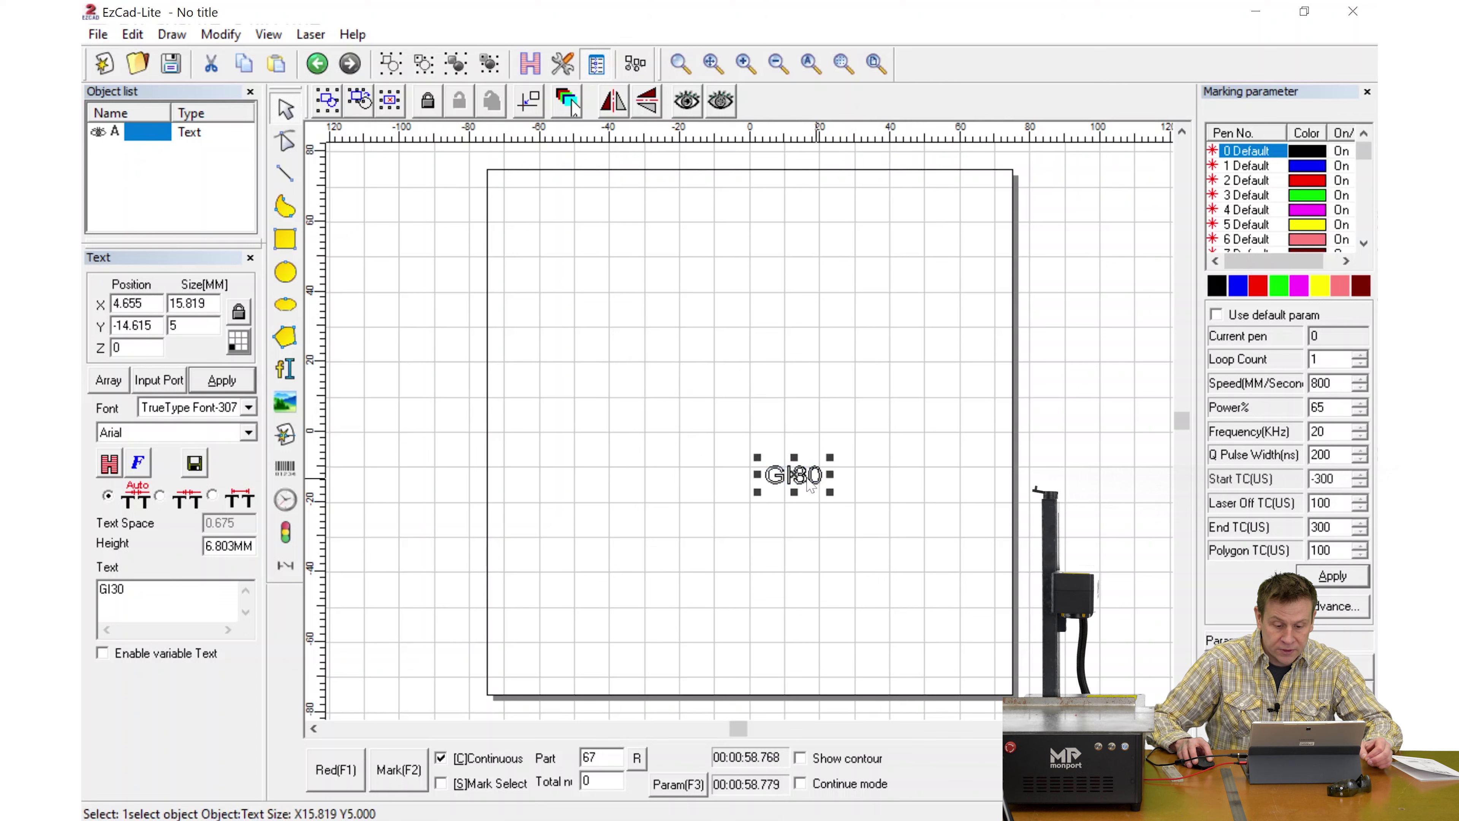
pyautogui.click(528, 103)
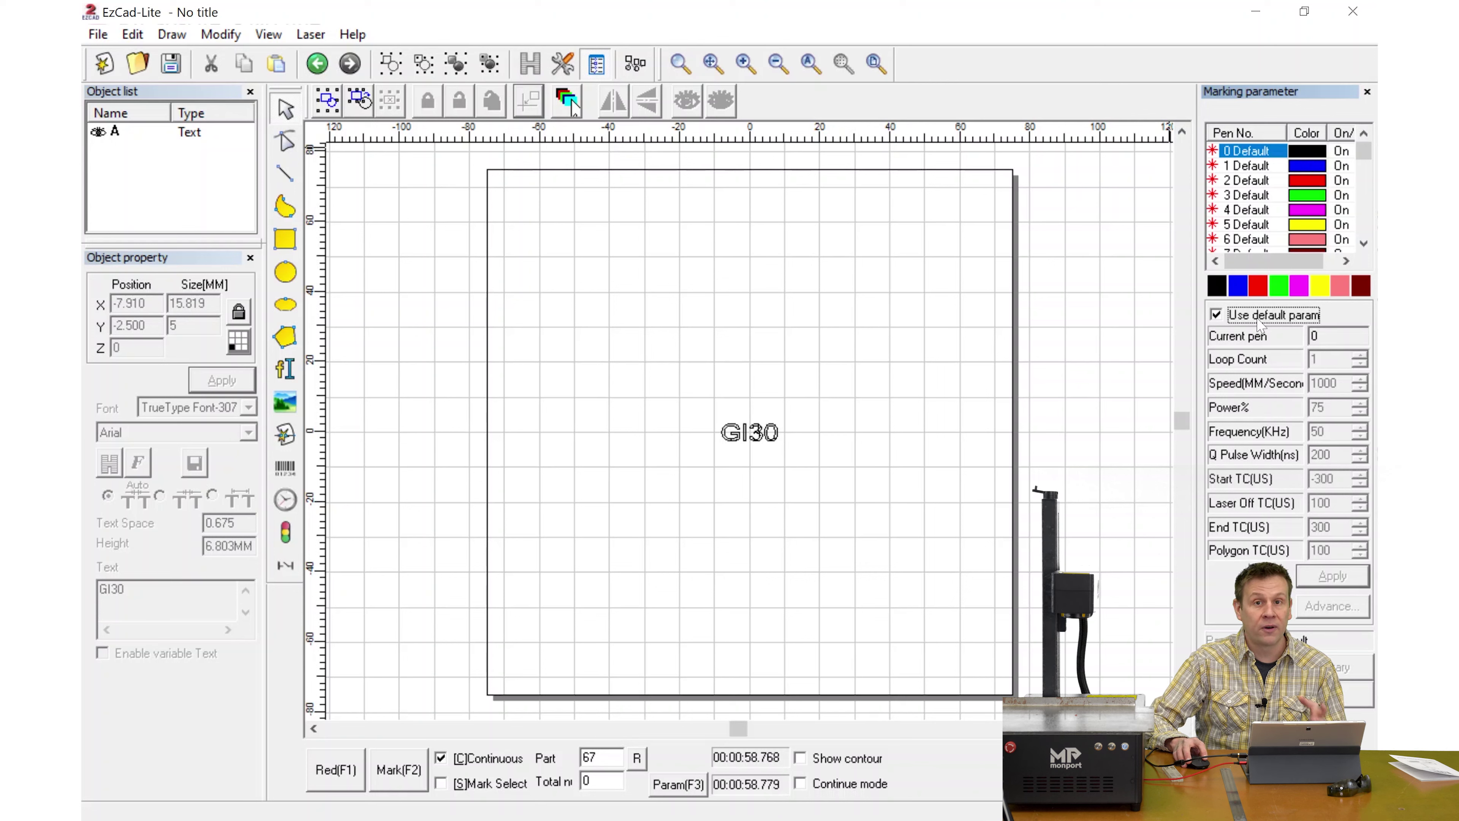
# - Untick 'Use default param' so pen 0 can take custom speed, power and frequency
pyautogui.click(1218, 315)
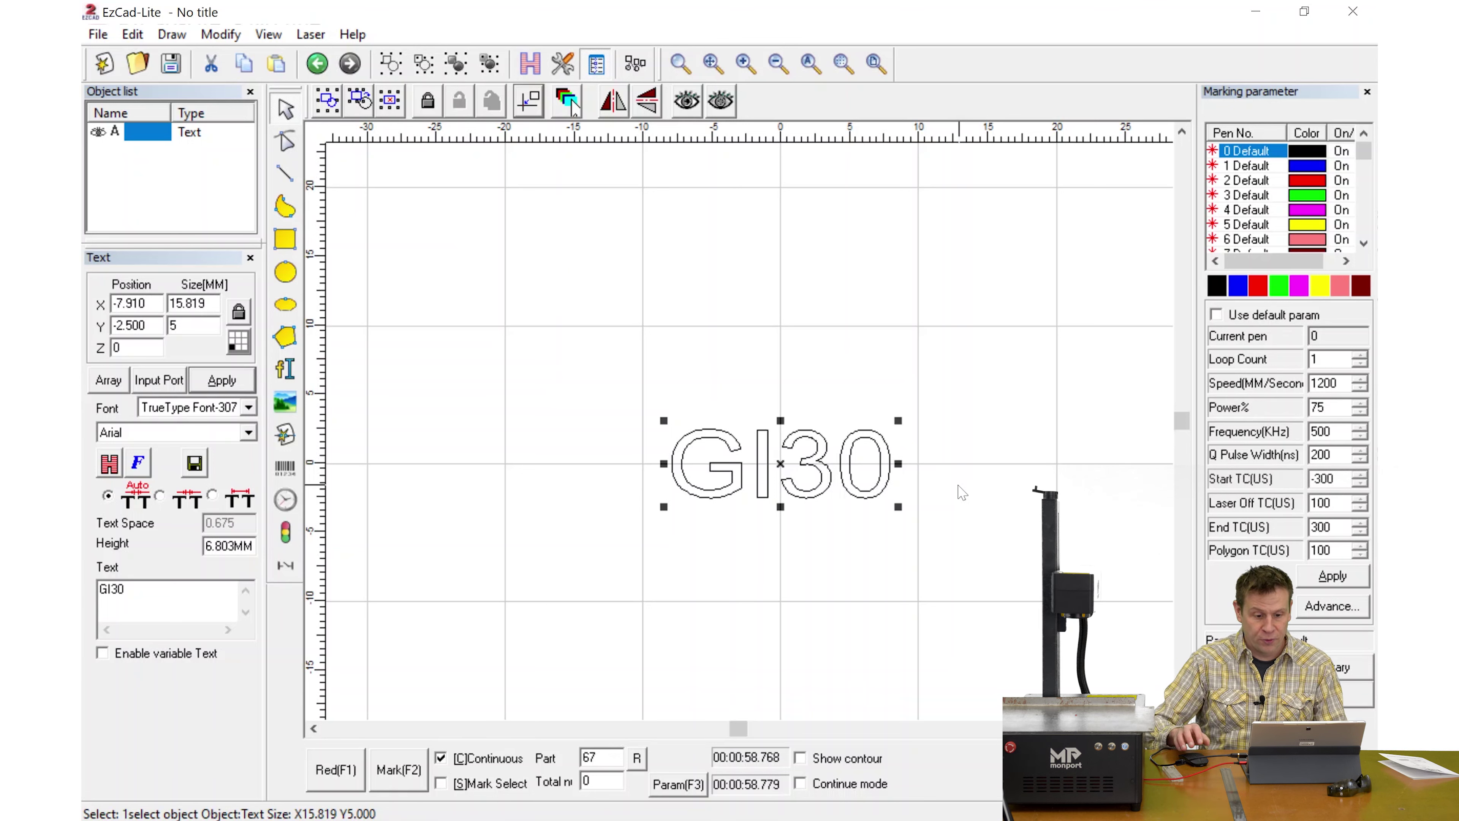
# - Bring up the hatch settings for the GI30 text
pyautogui.click(533, 73)
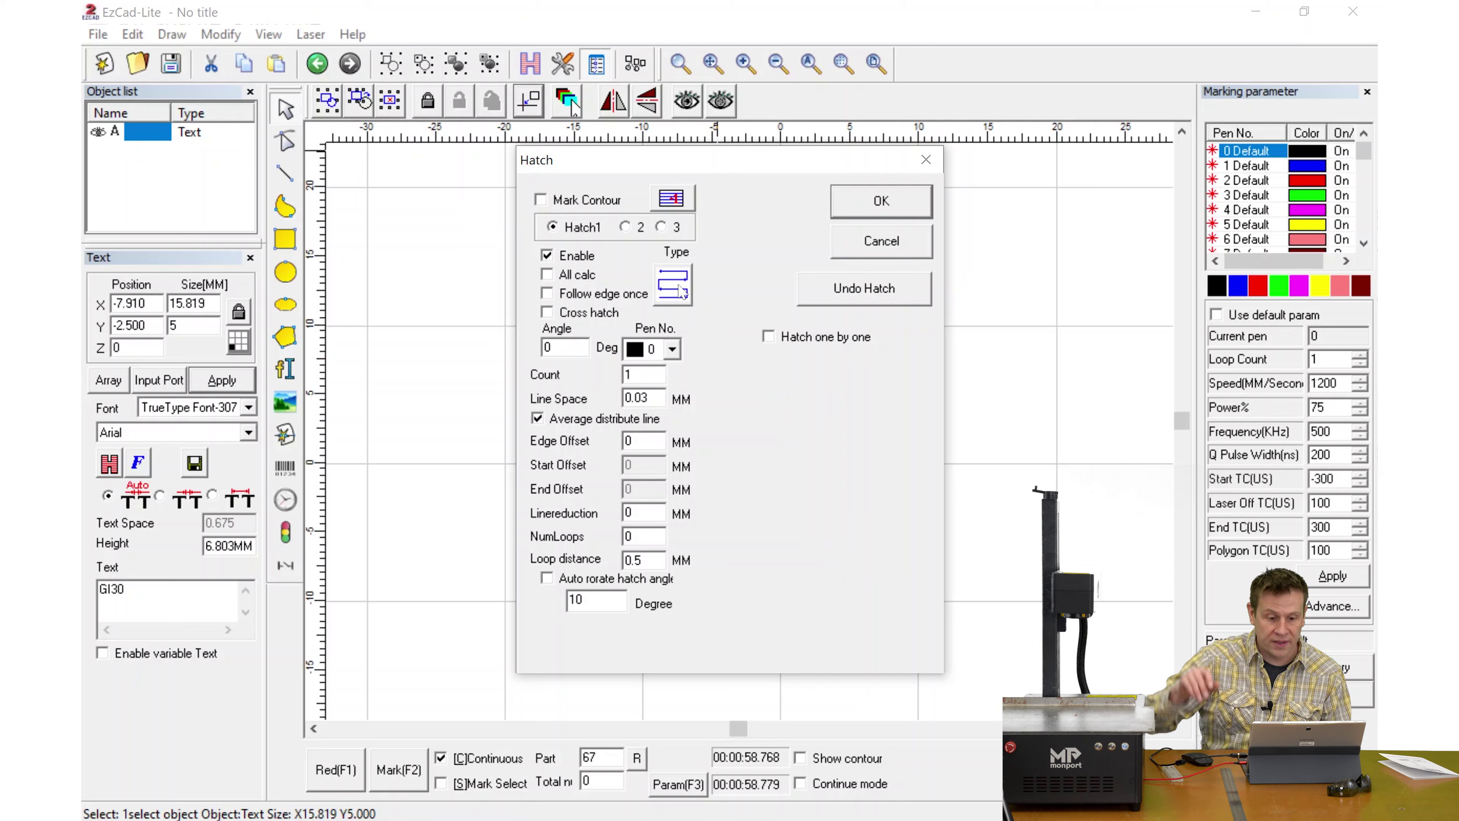
# - Set Hatch1 to back-and-forth lines with 0.02 mm line spacing and a 45° angle
pyautogui.click(673, 283)
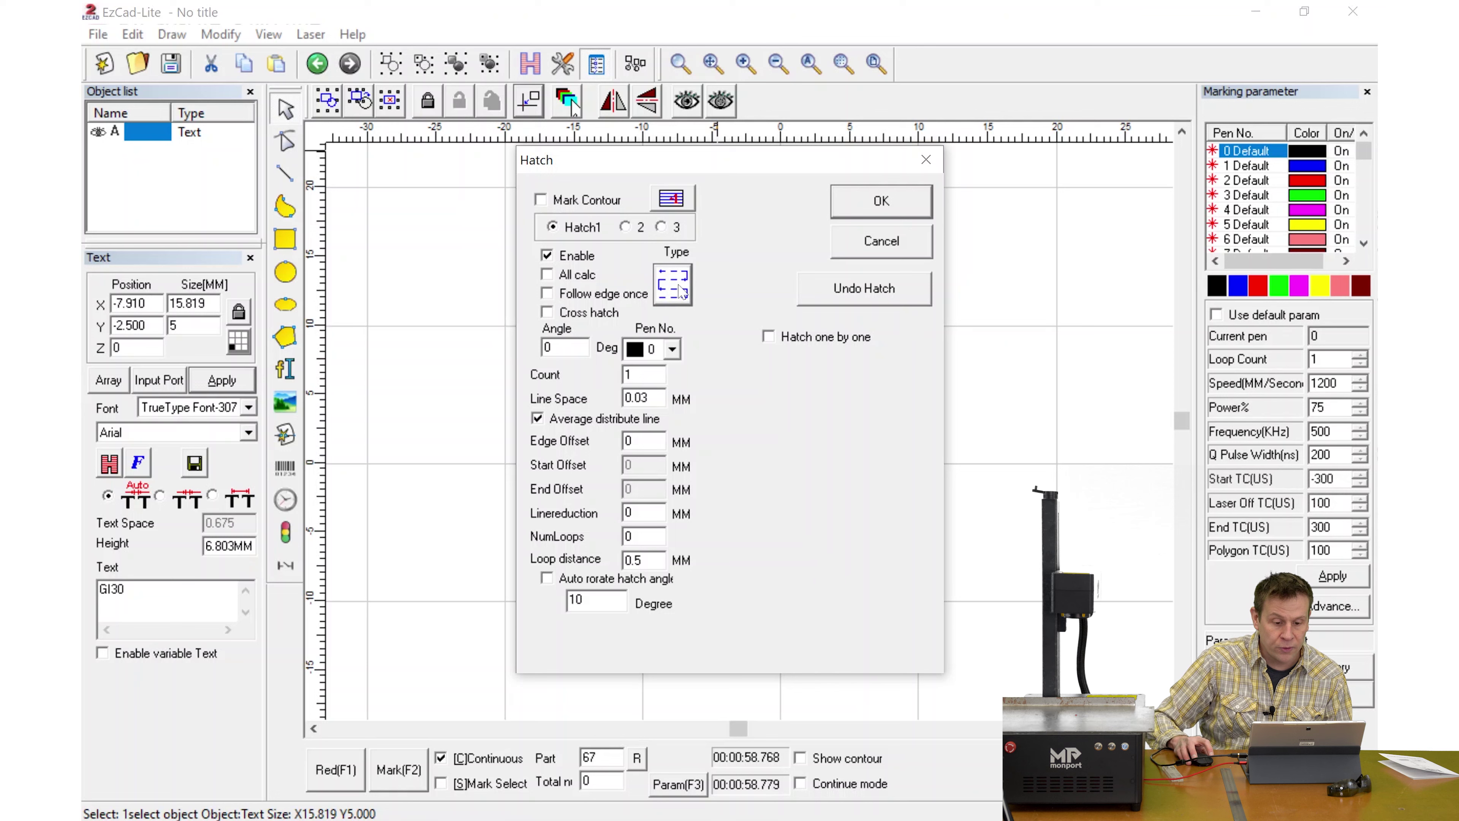
pyautogui.click(687, 291)
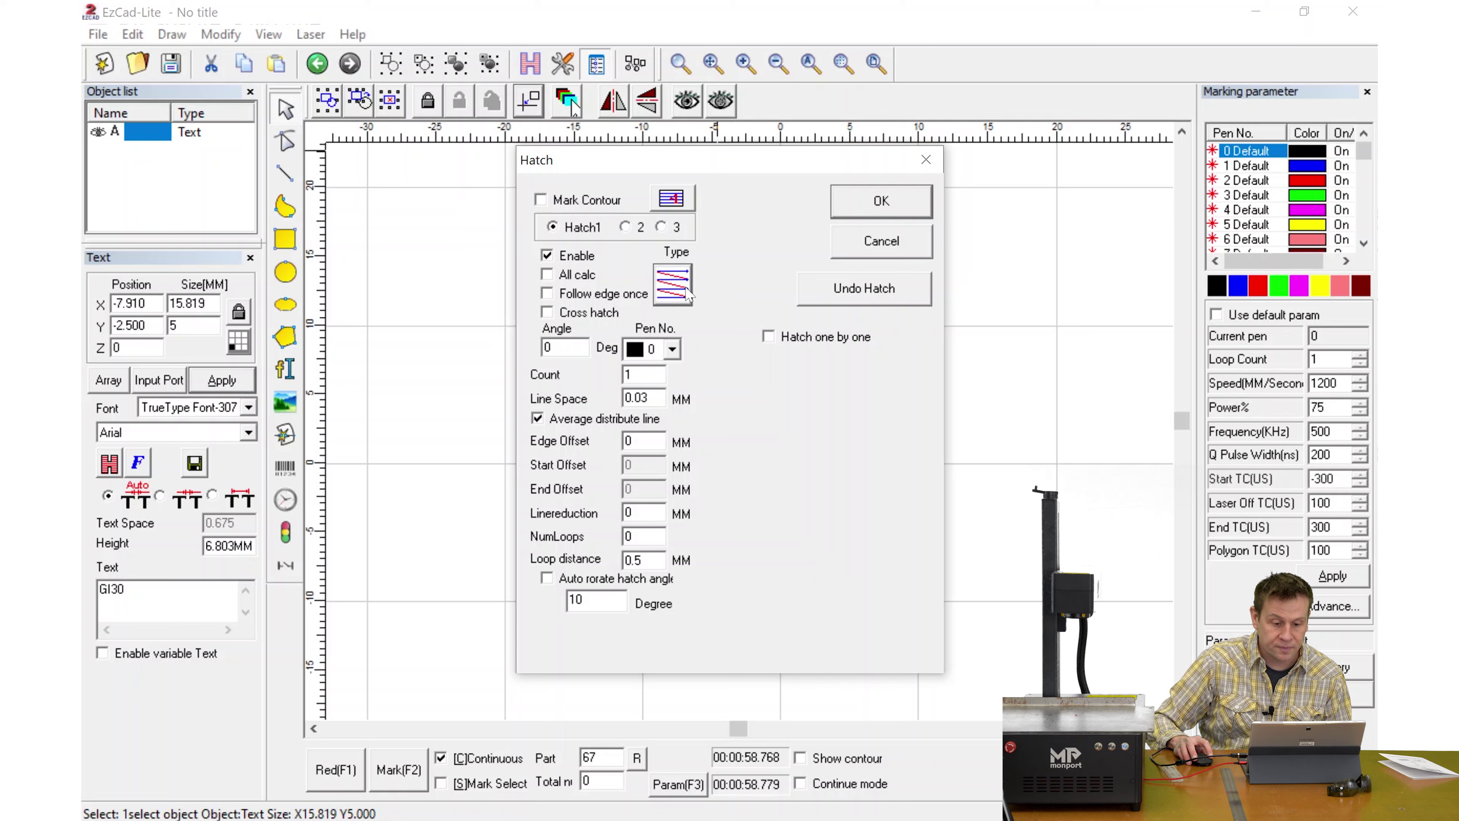
pyautogui.click(686, 296)
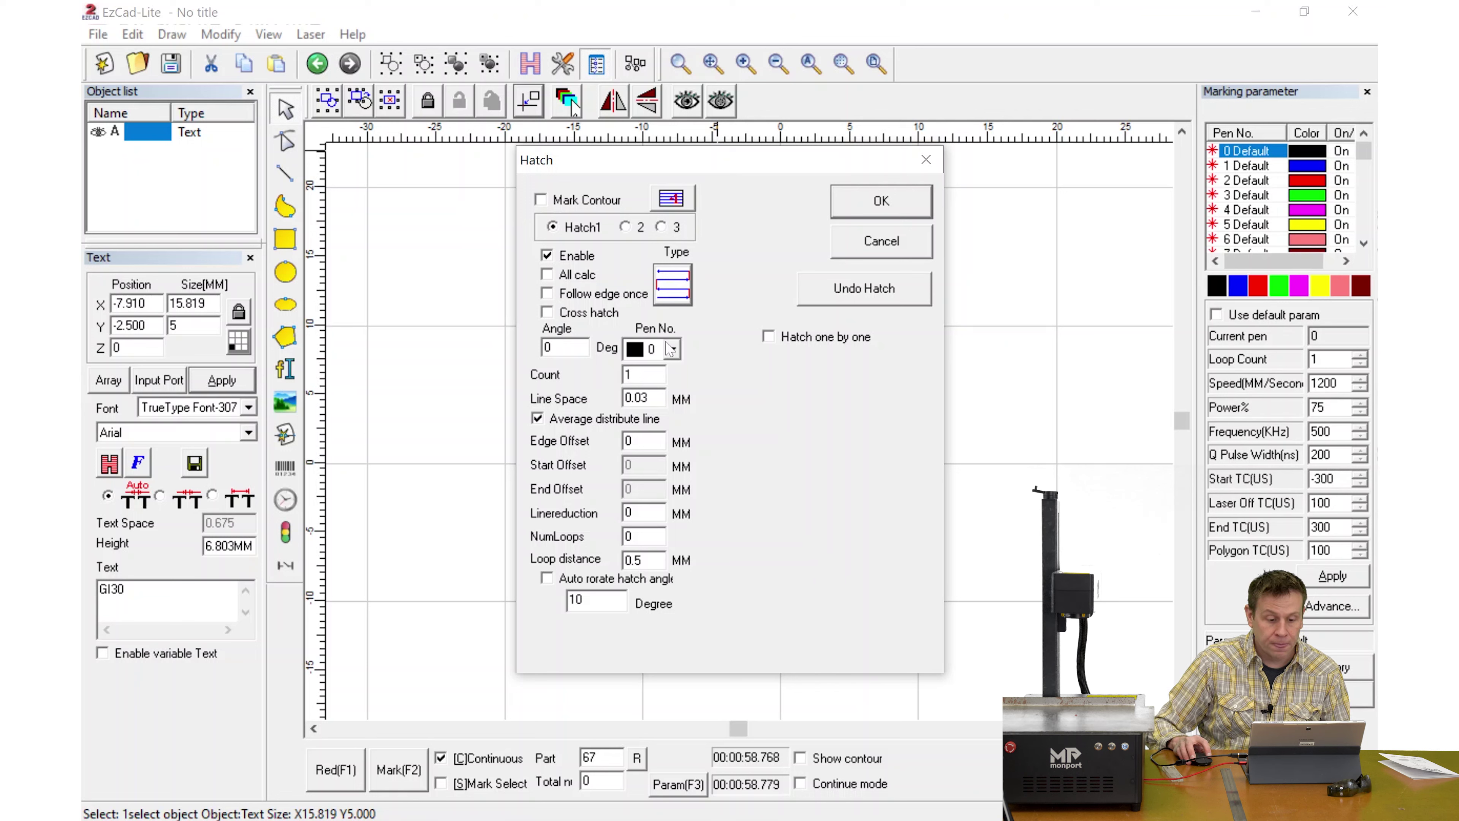
pyautogui.moveTo(648, 398); pyautogui.dragTo(624, 399)
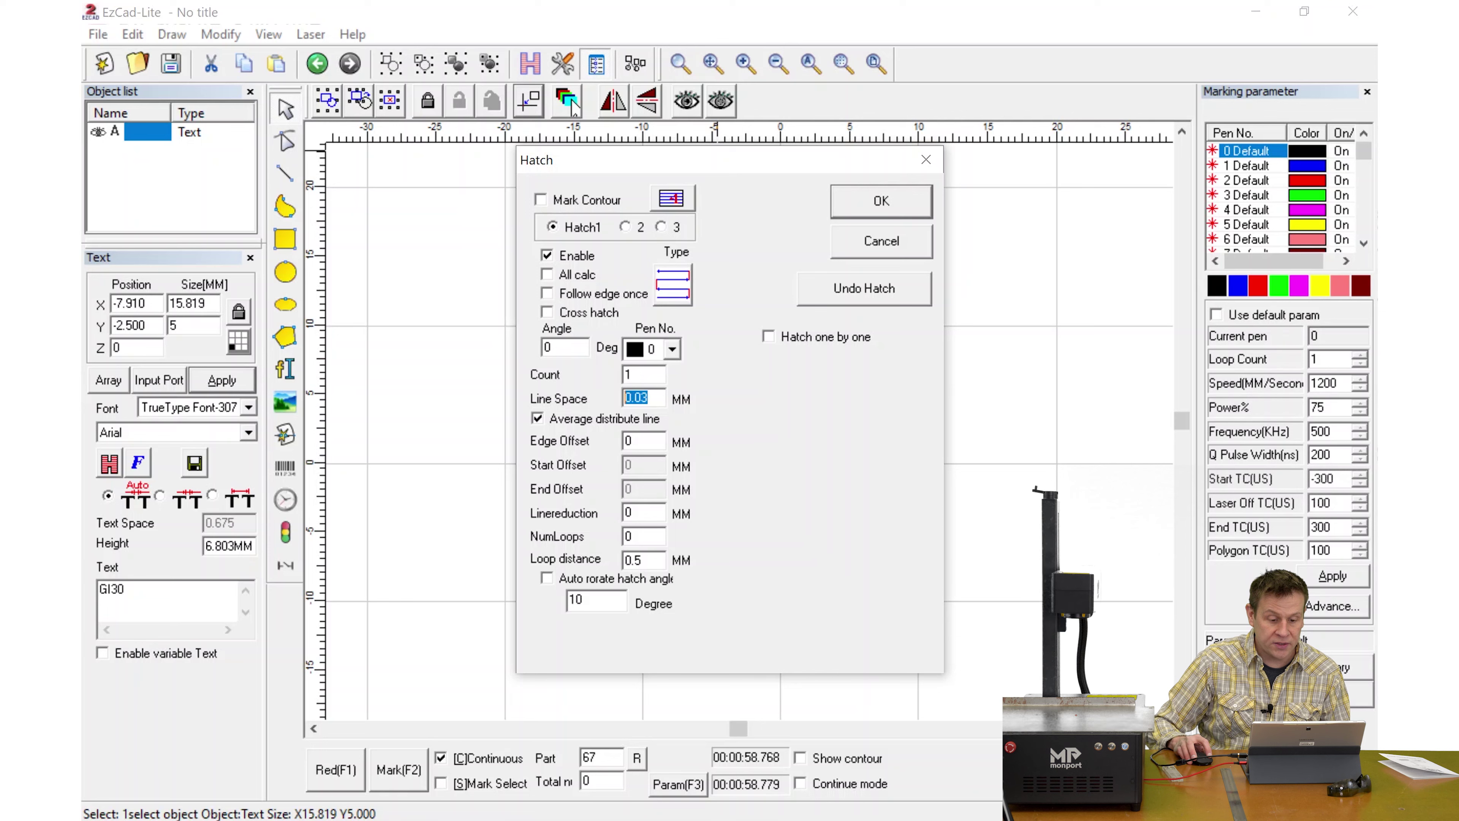
pyautogui.write('.0')
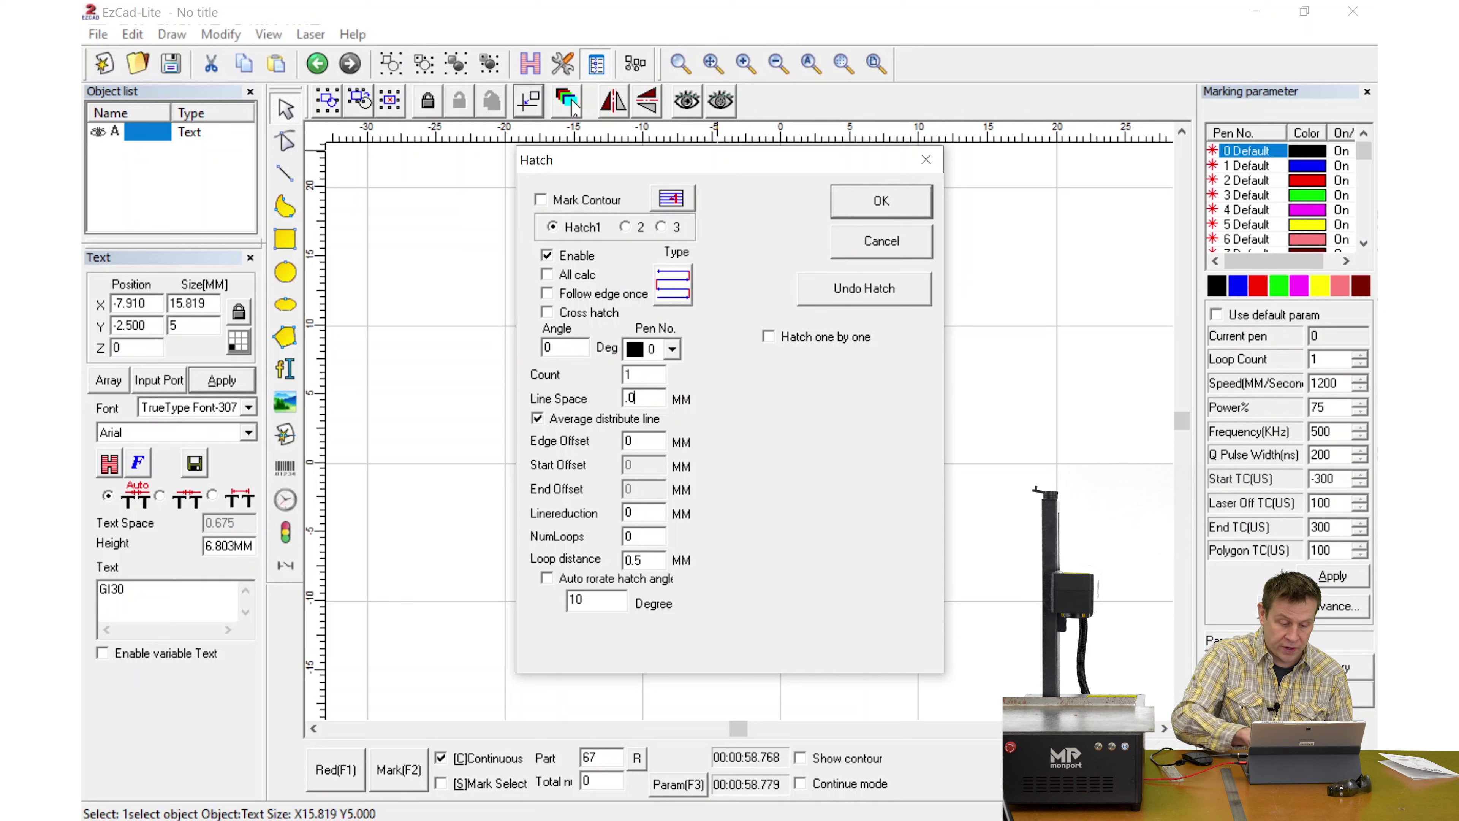
pyautogui.write('2')
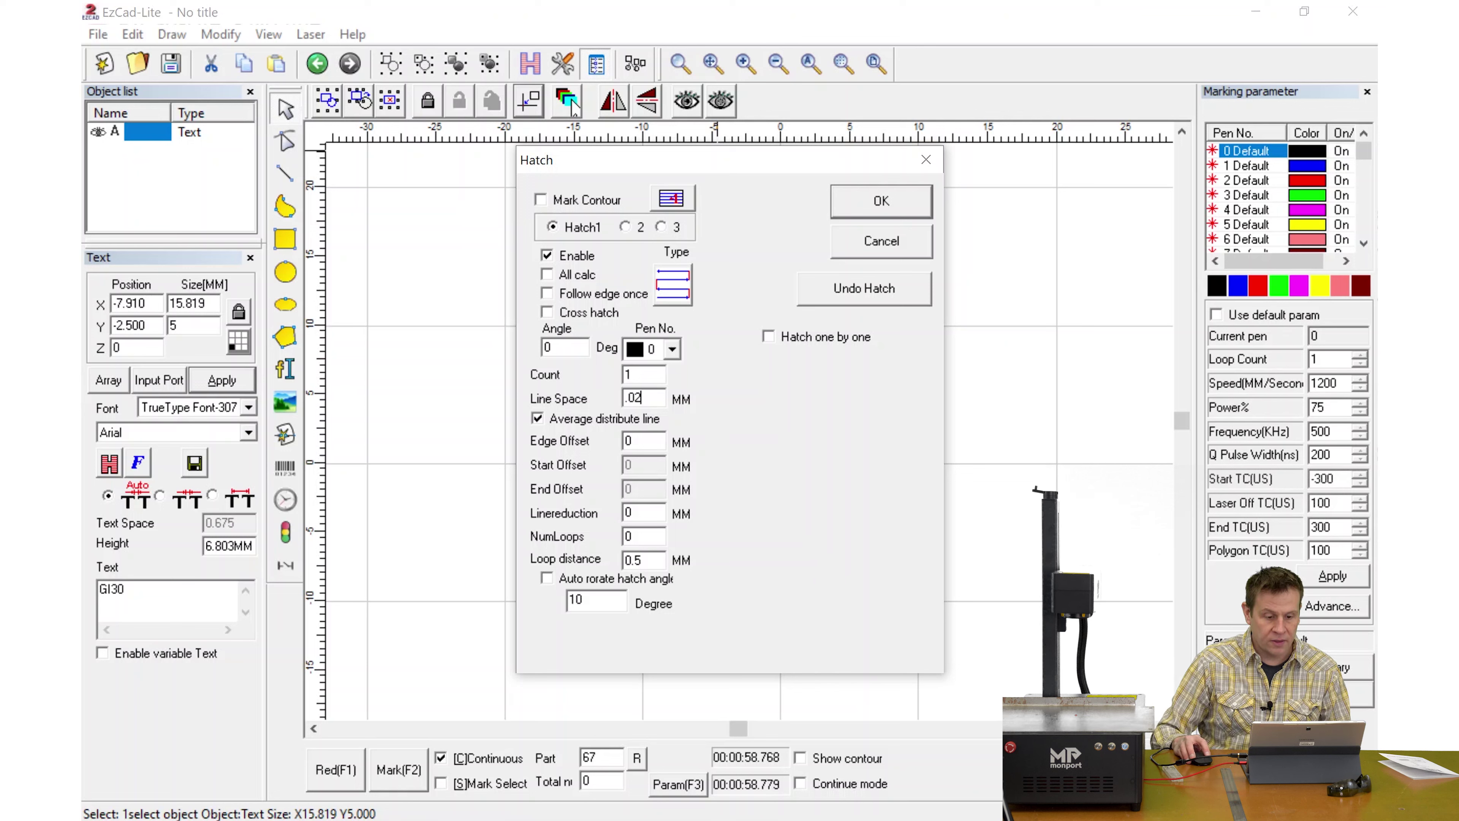
pyautogui.click(549, 347)
pyautogui.doubleClick(548, 348)
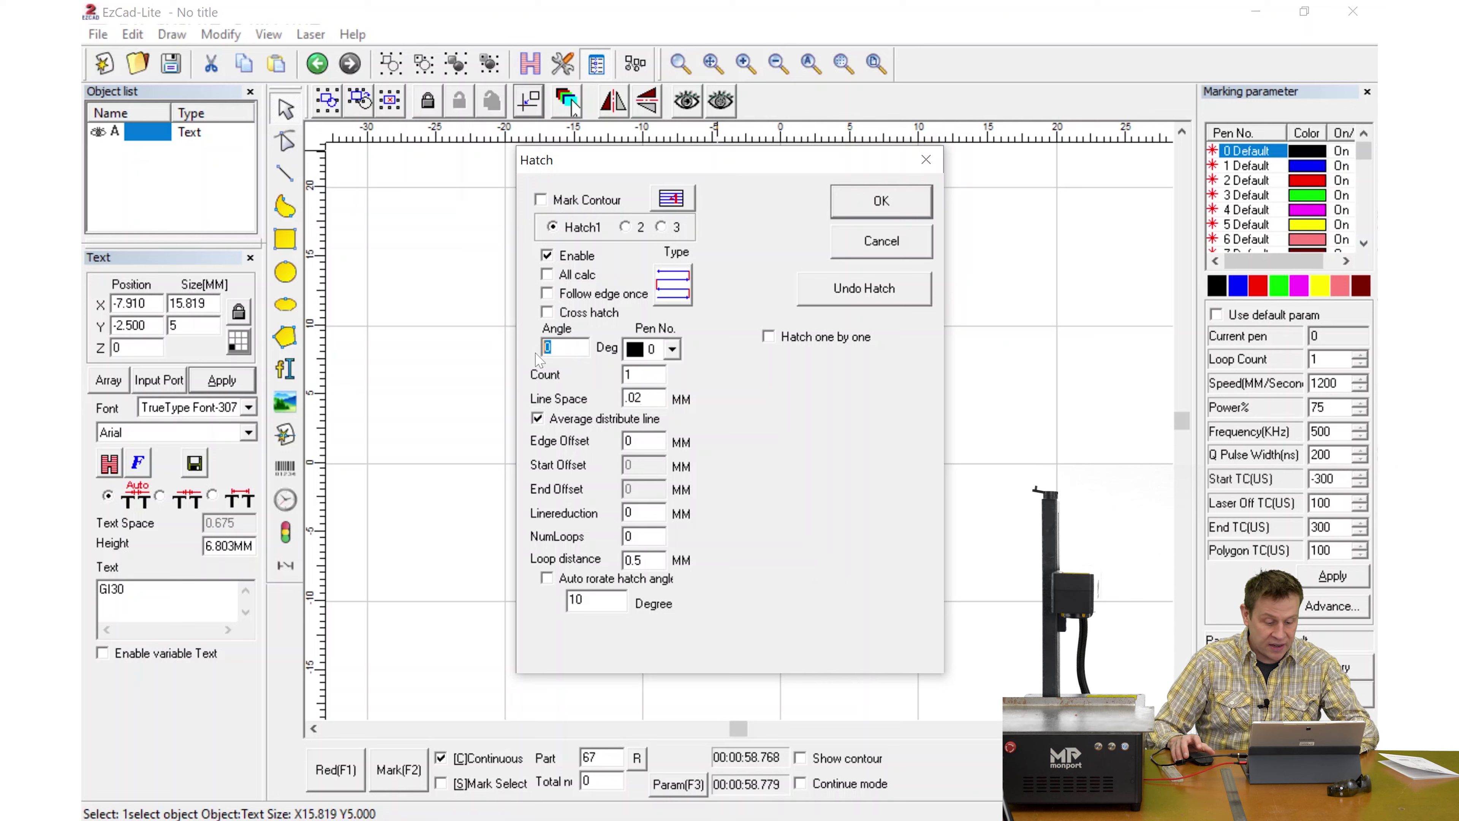
pyautogui.write('45')
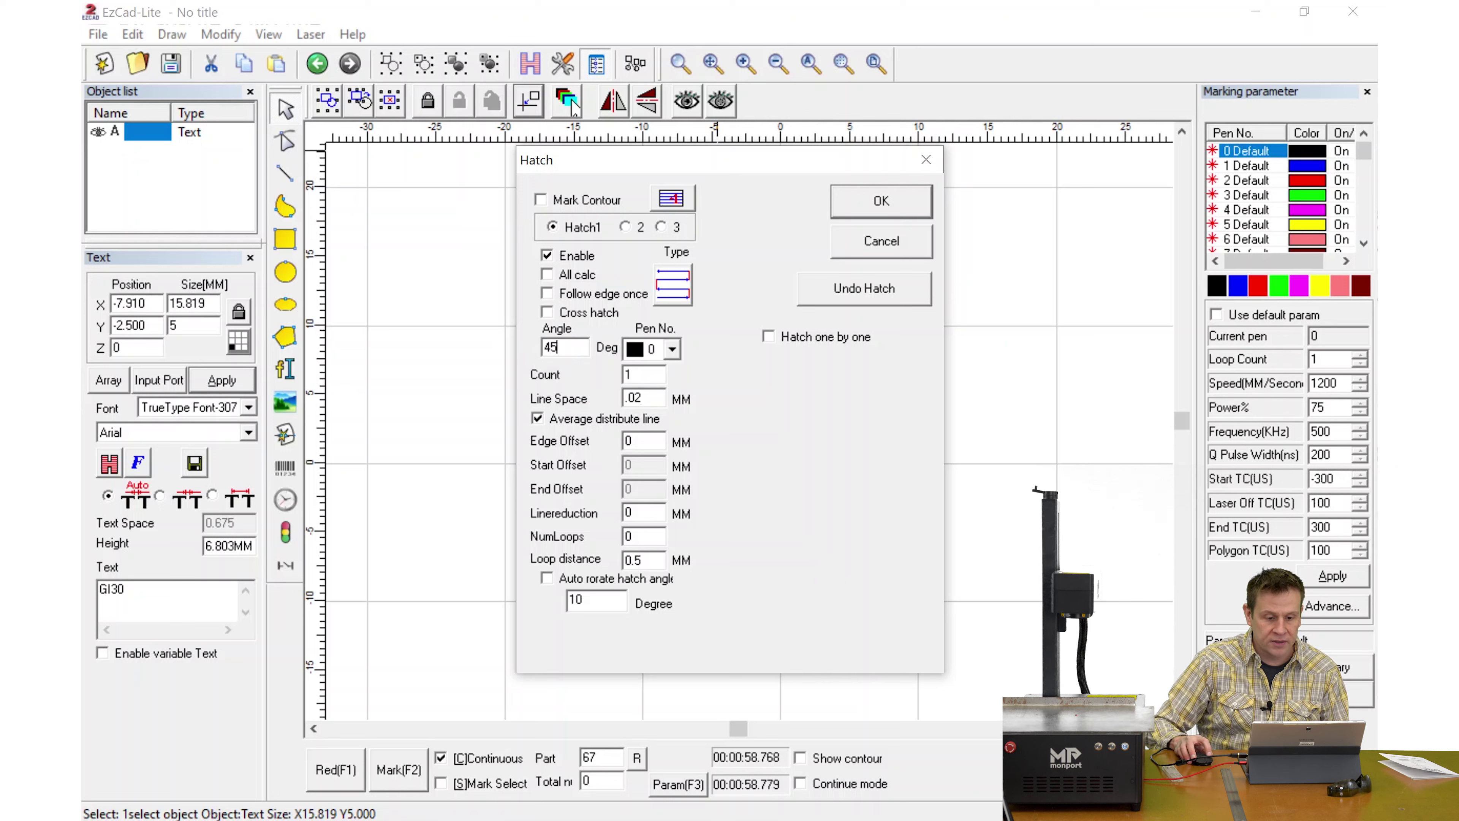
pyautogui.click(626, 228)
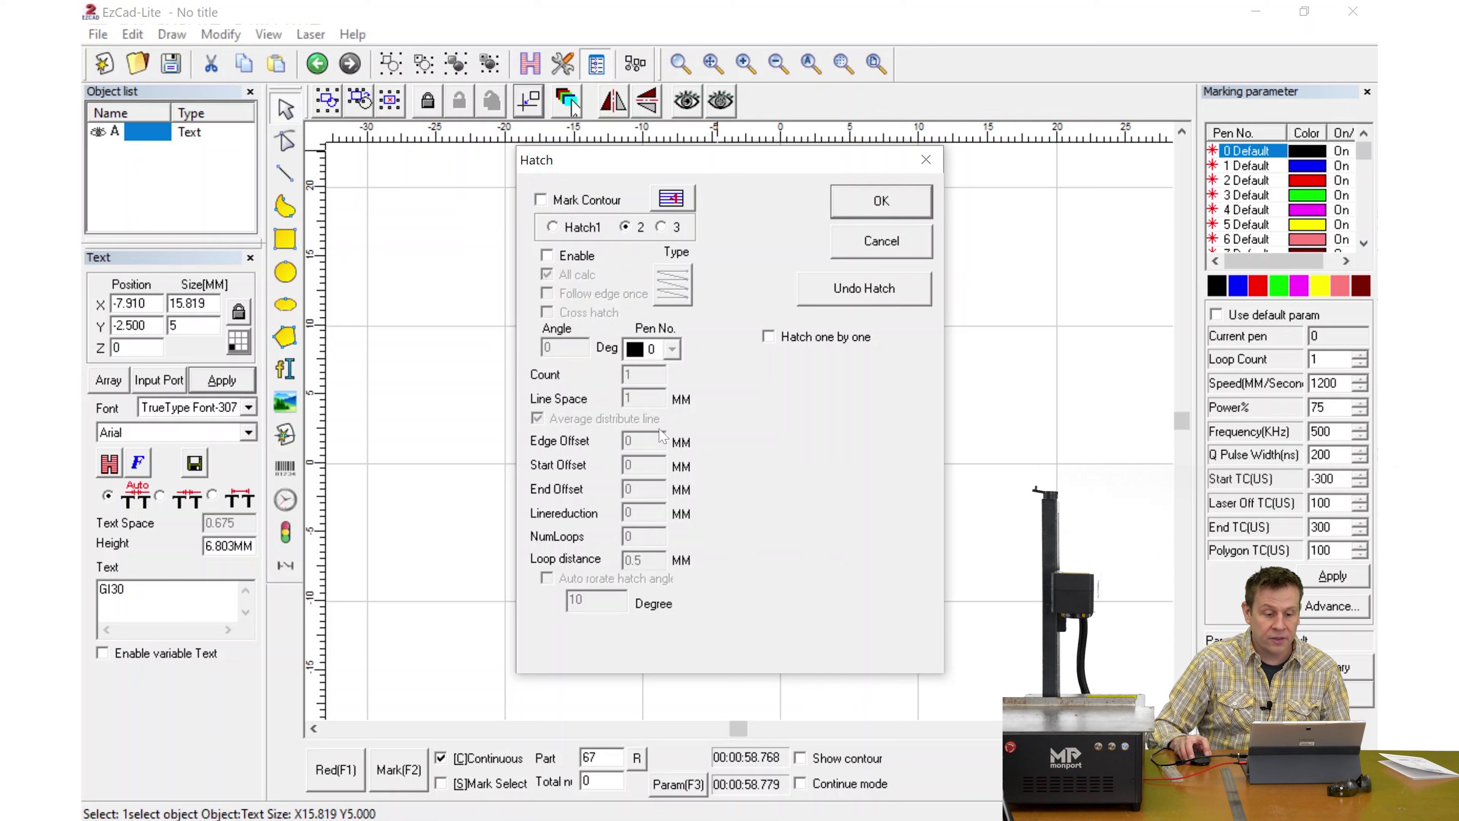
# - Enable Hatch 2 as back-and-forth lines at -45° with 0.02 mm spacing, then confirm the dialog
pyautogui.click(547, 256)
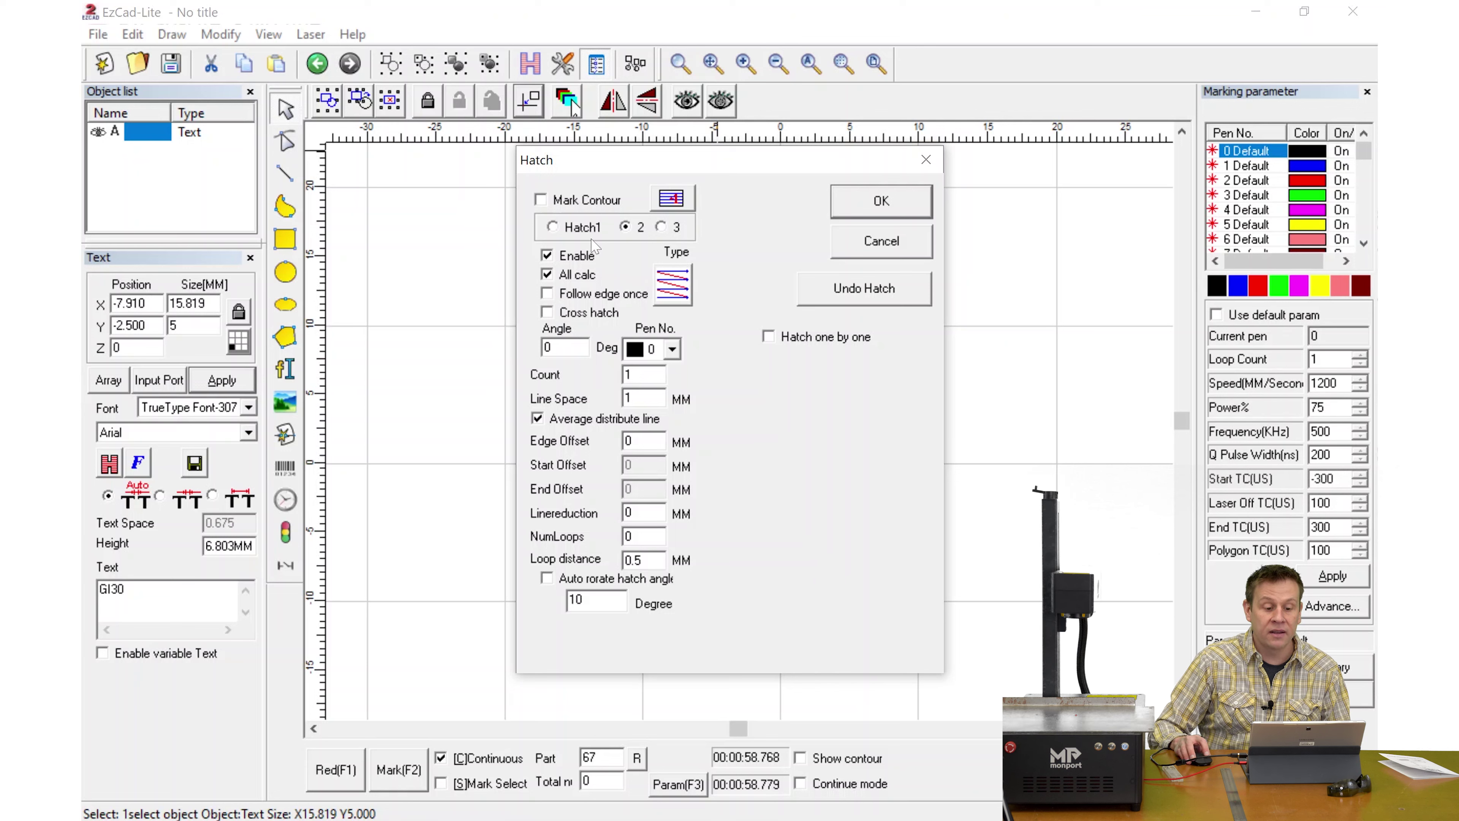
pyautogui.click(553, 228)
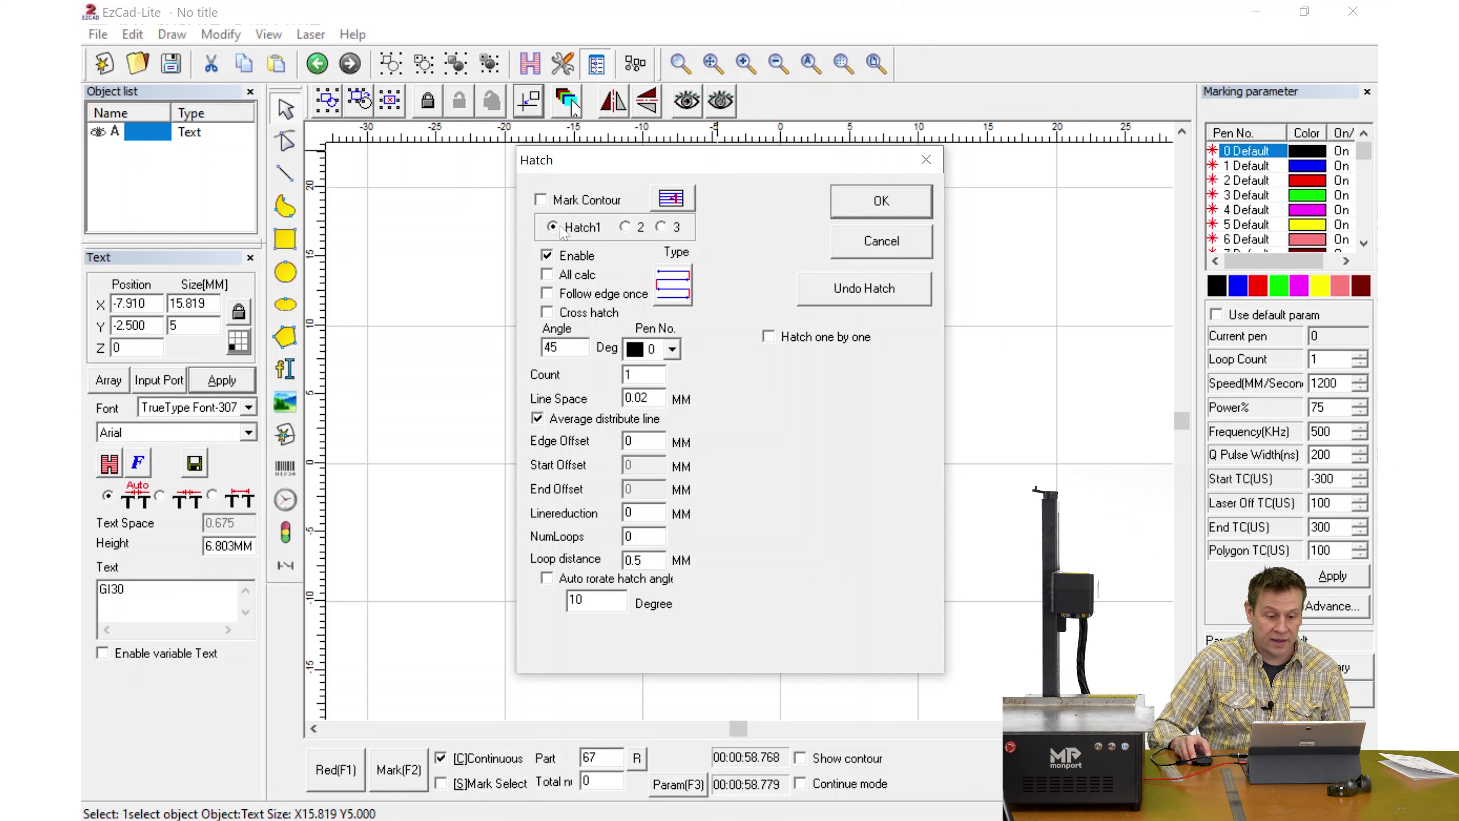
pyautogui.click(625, 228)
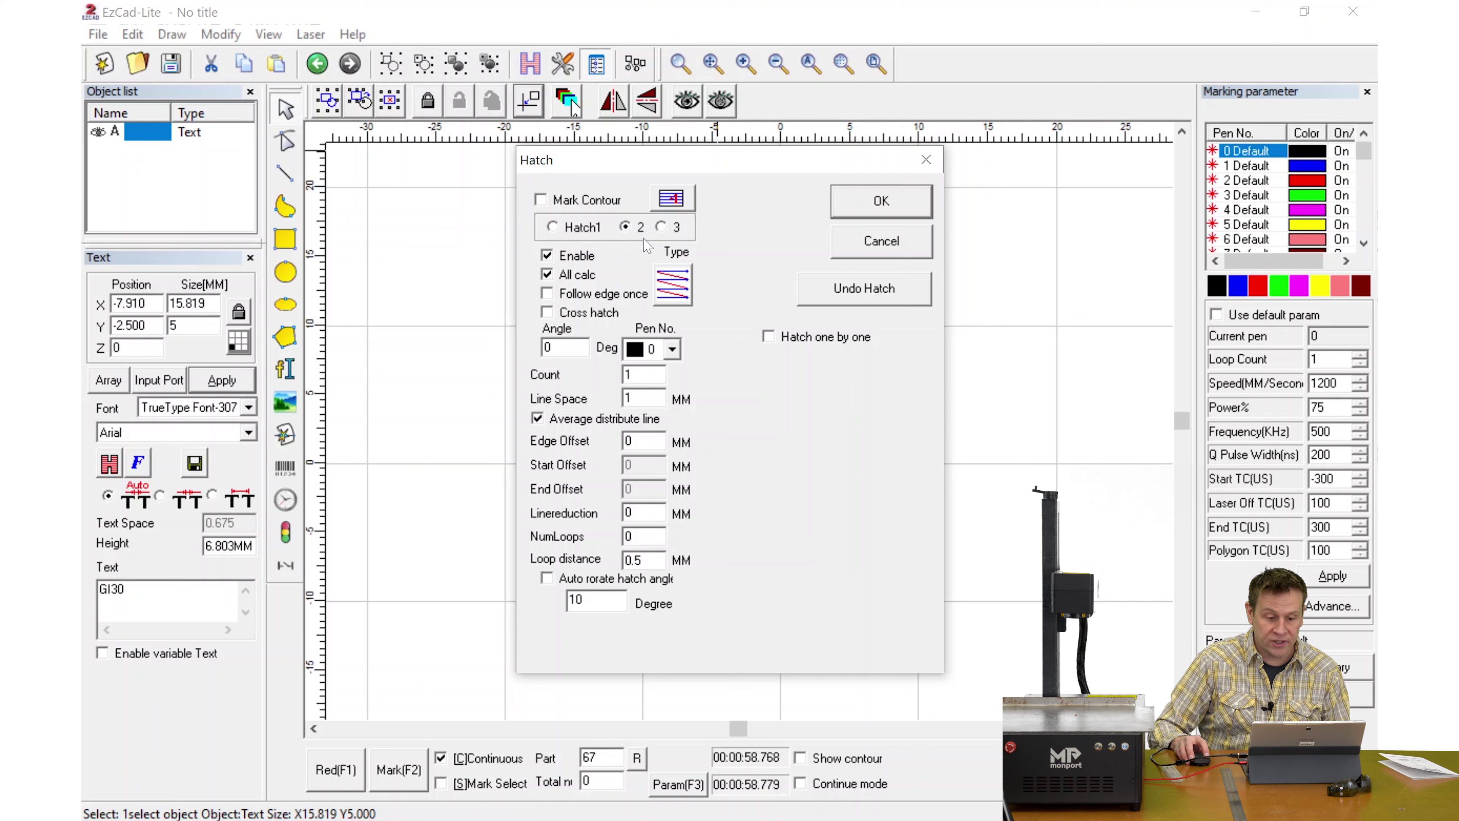
pyautogui.click(678, 294)
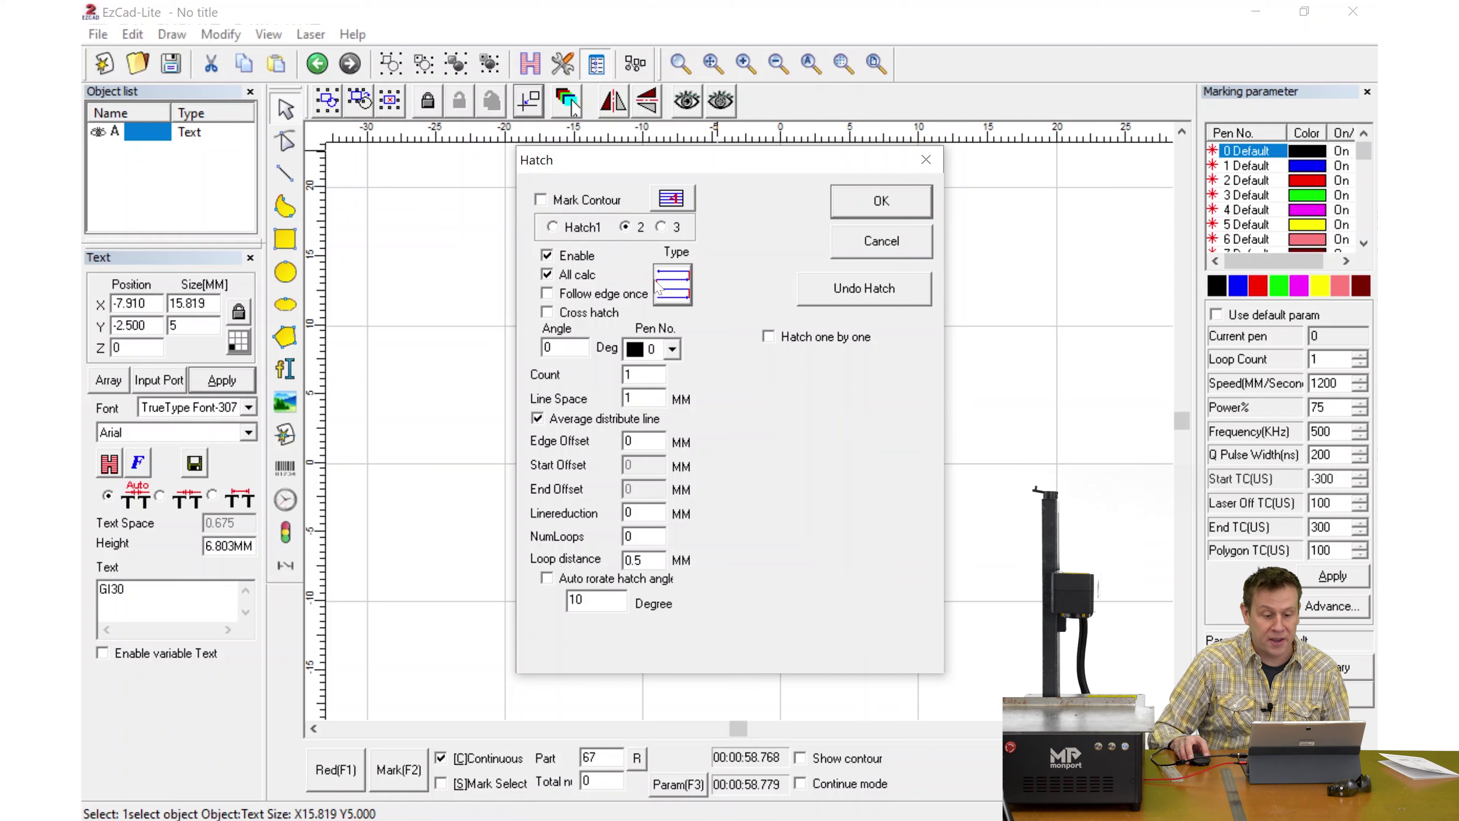
pyautogui.click(630, 397)
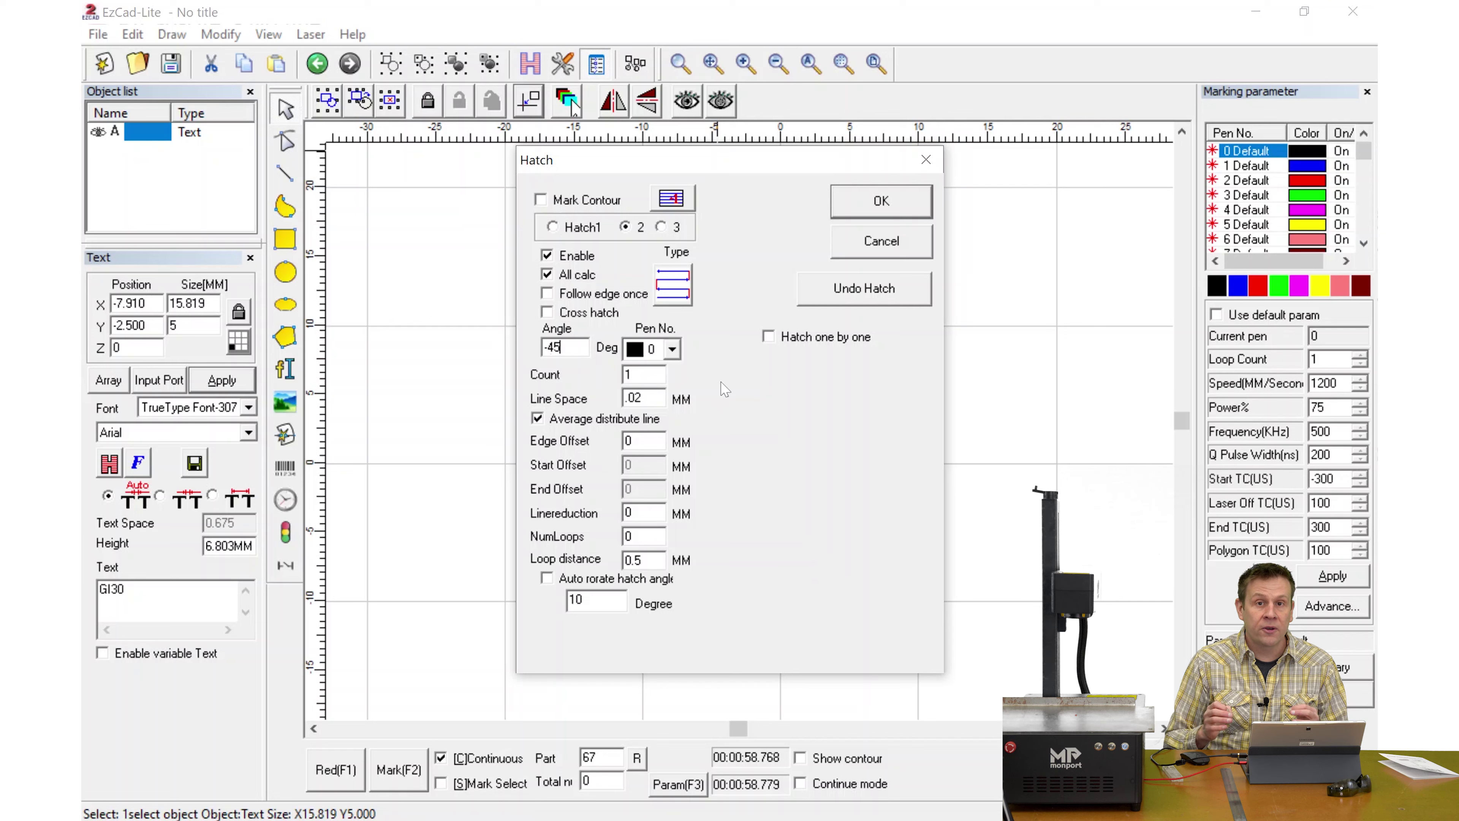
pyautogui.press('Return')
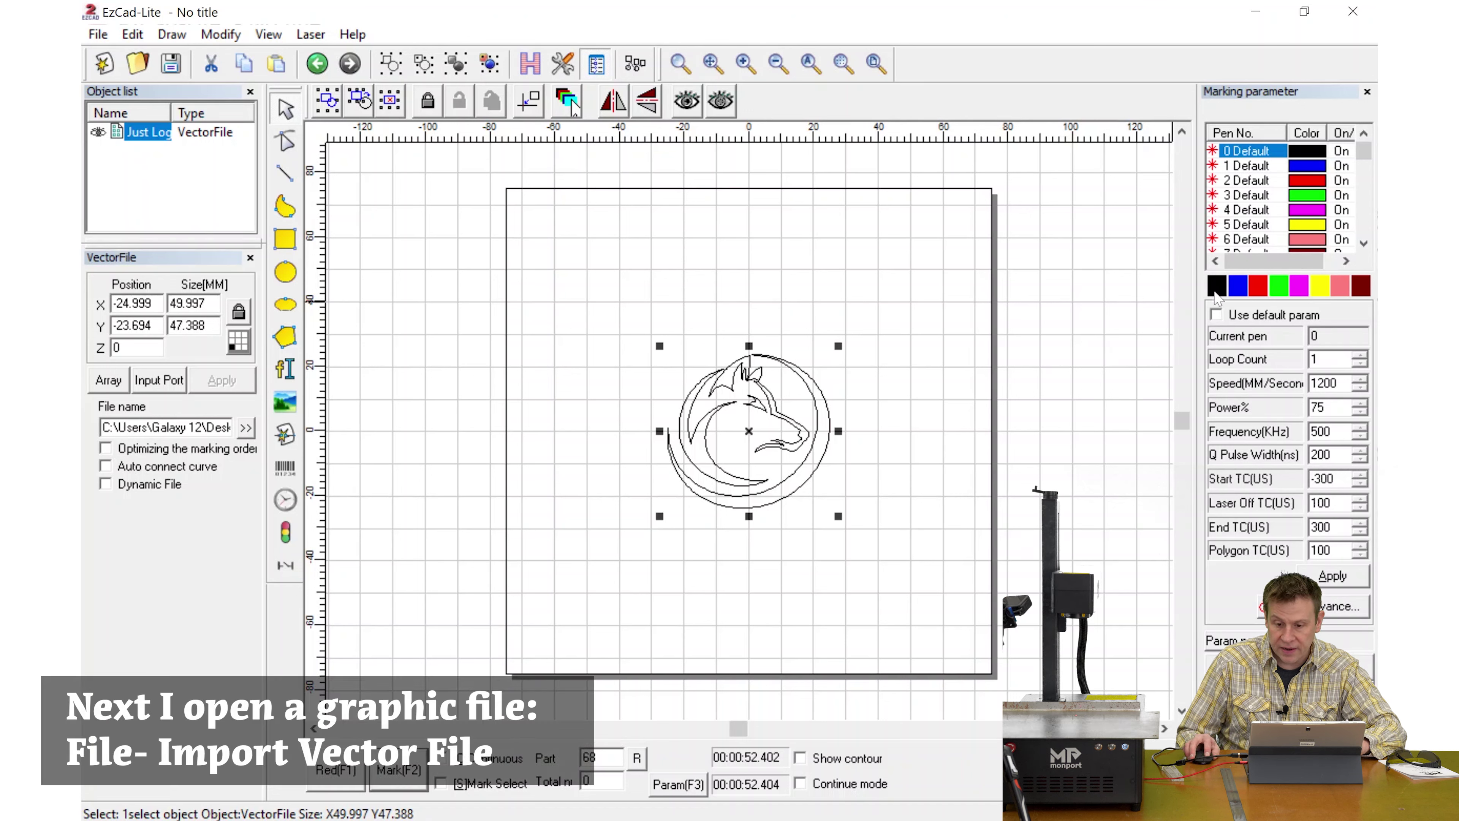
# - Assign the wolf logo to pen 1 after trying other pen colours and turning pen 2 off
pyautogui.click(1238, 286)
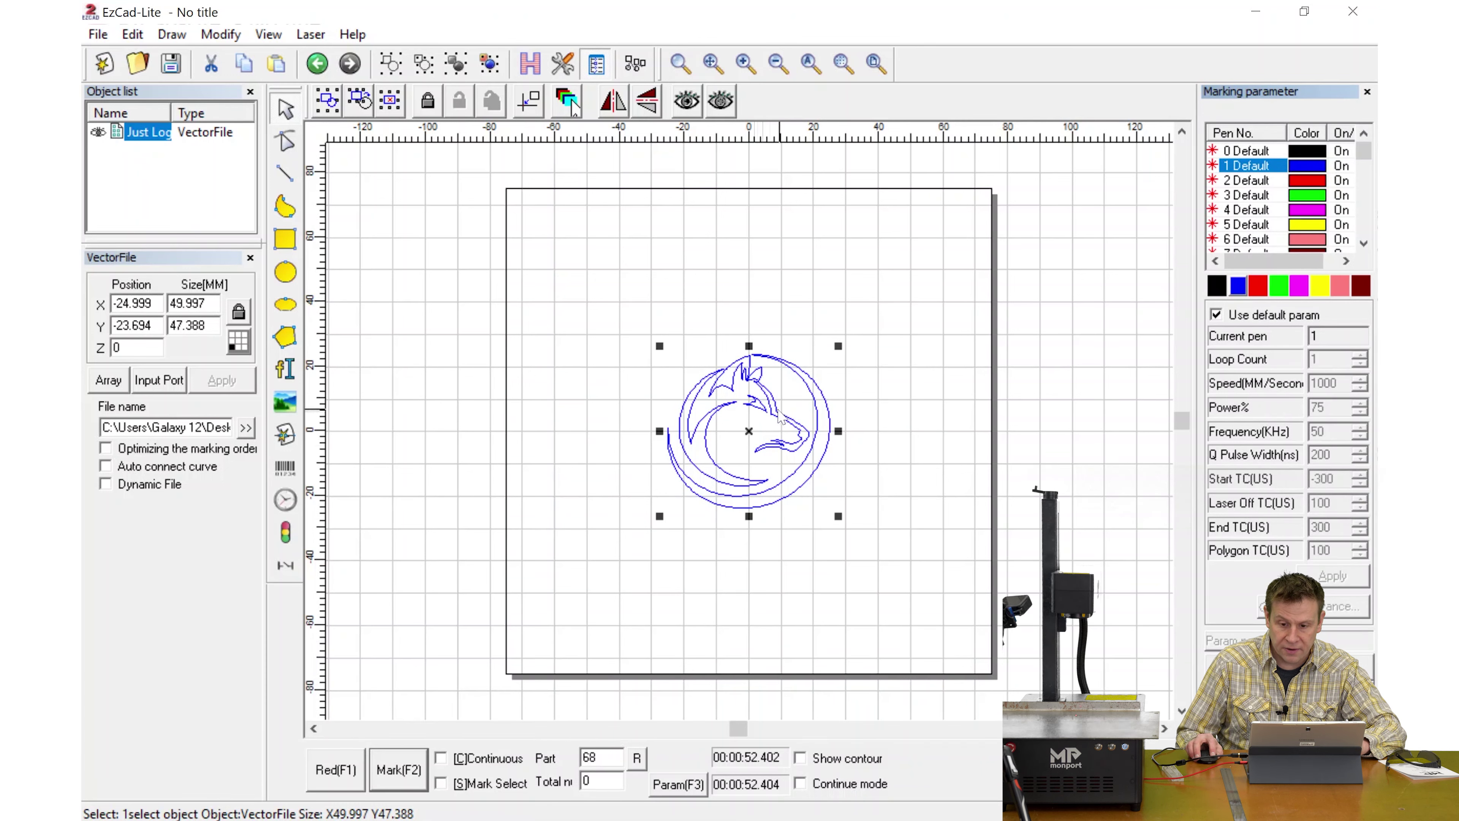
pyautogui.doubleClick(1244, 182)
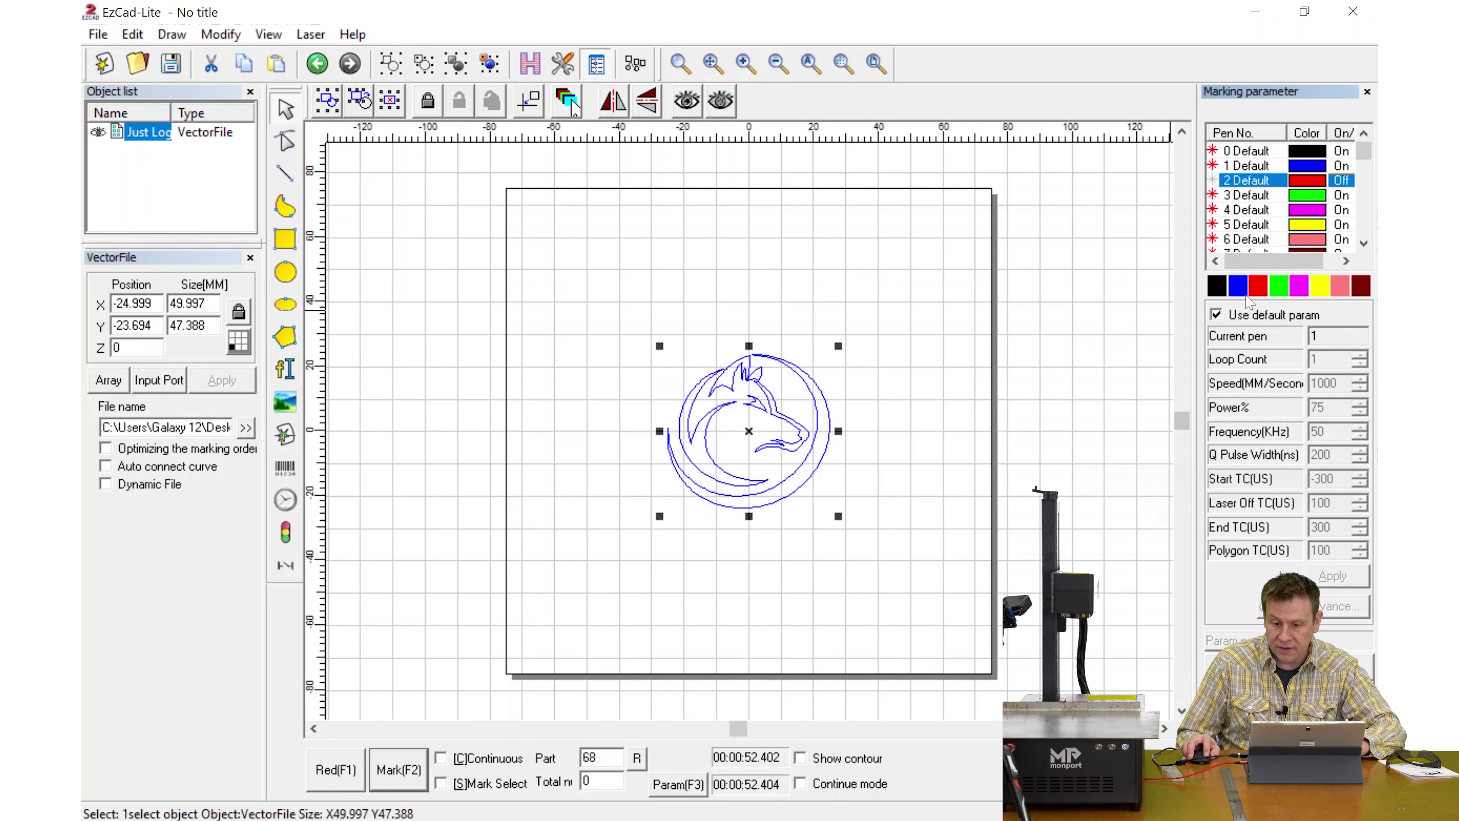
pyautogui.click(1257, 290)
pyautogui.click(1276, 290)
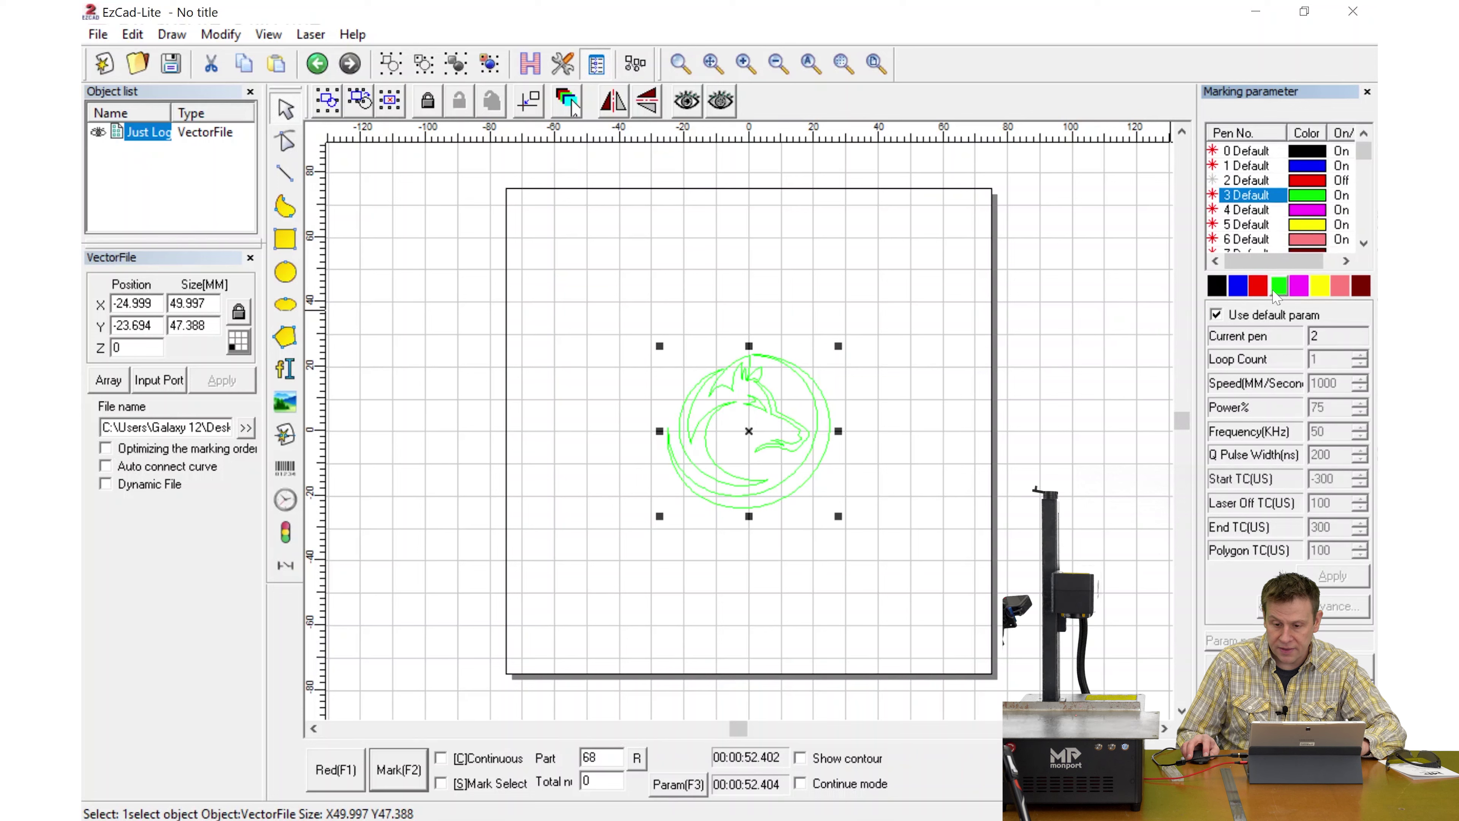
pyautogui.click(1298, 290)
pyautogui.click(1239, 290)
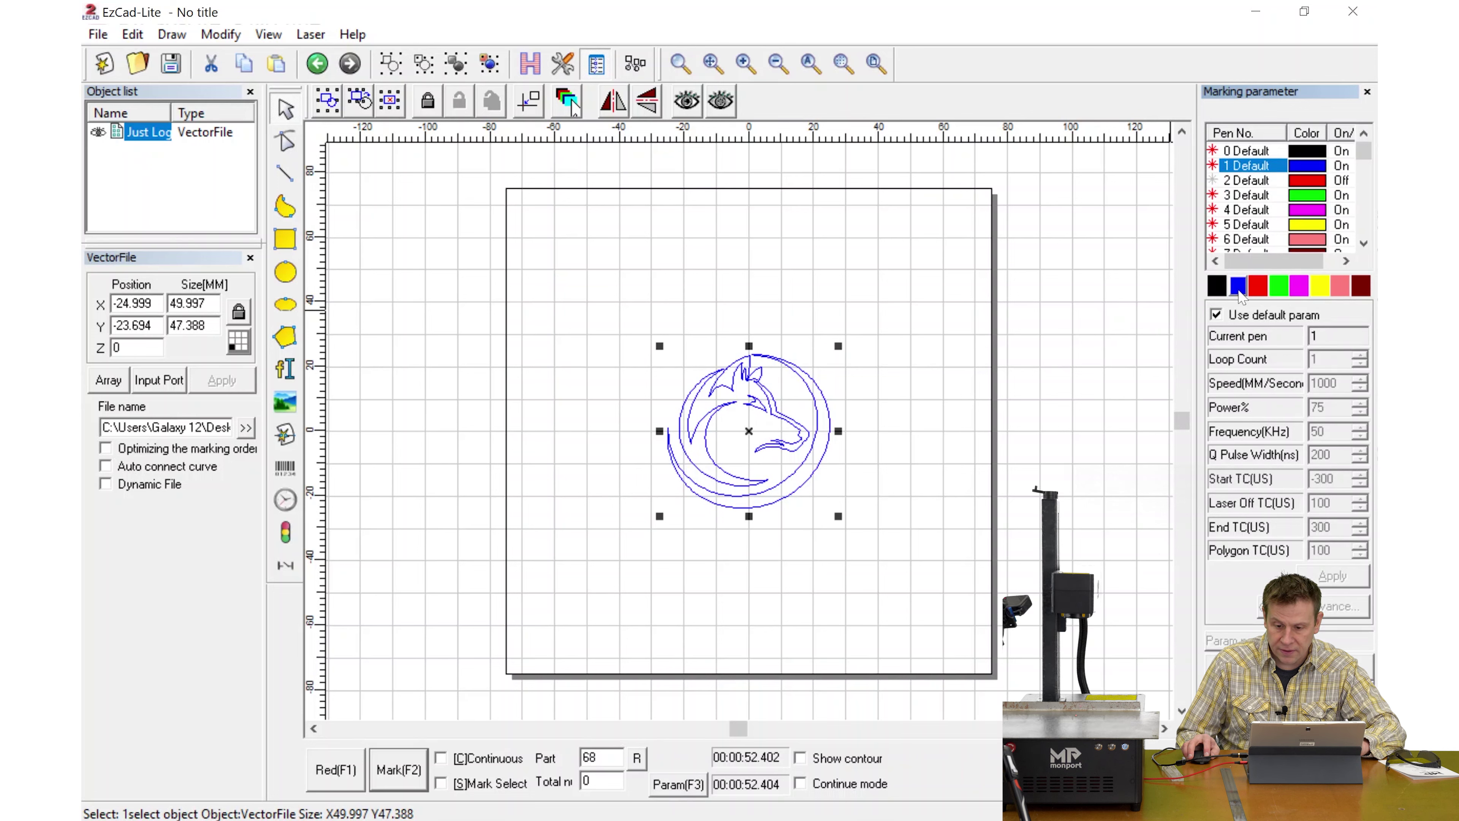
# - Give pen 1 custom marking parameters: speed 800 and frequency 15 kHz
pyautogui.click(1216, 316)
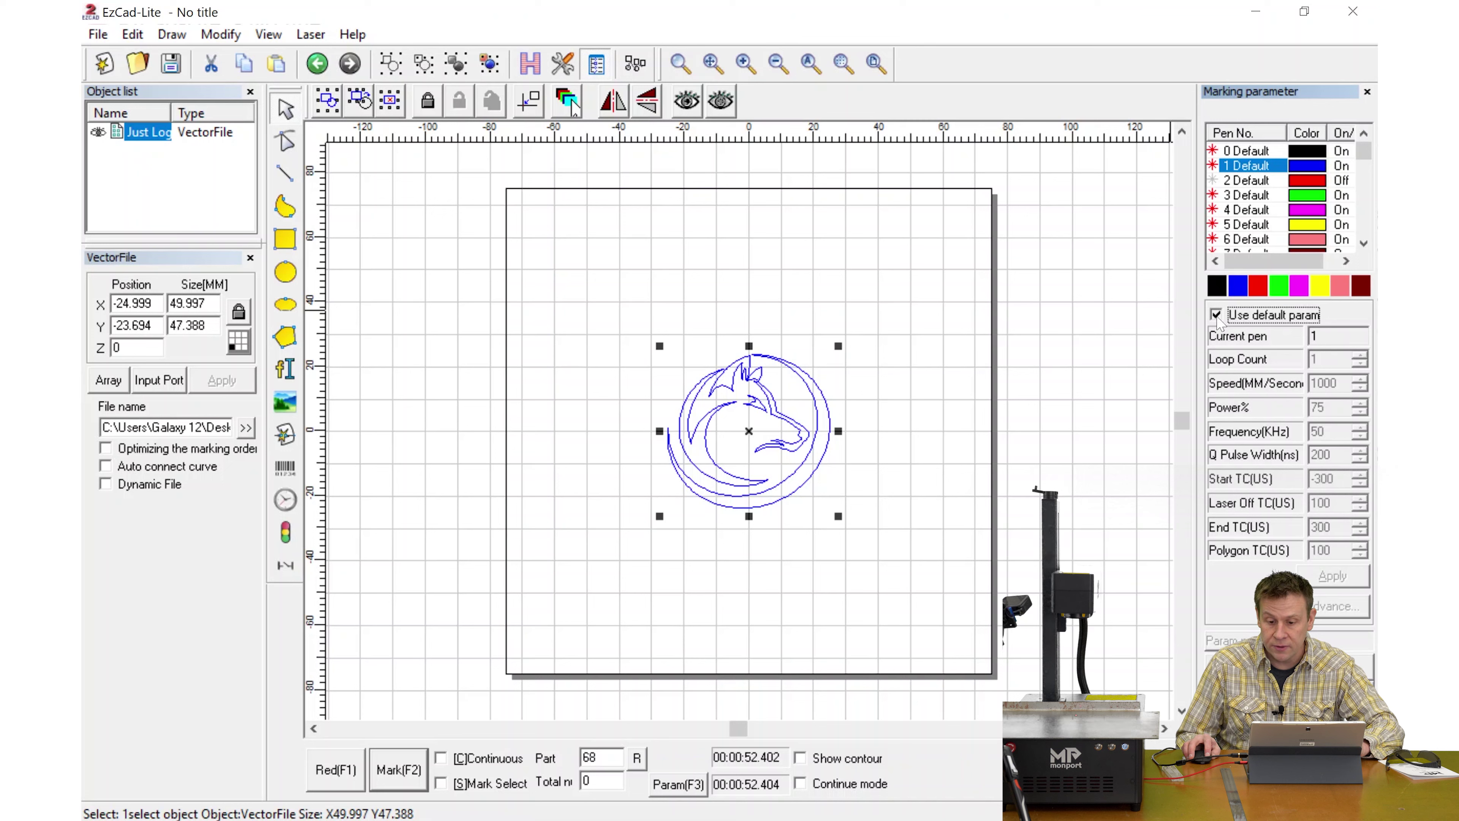
pyautogui.doubleClick(1321, 383)
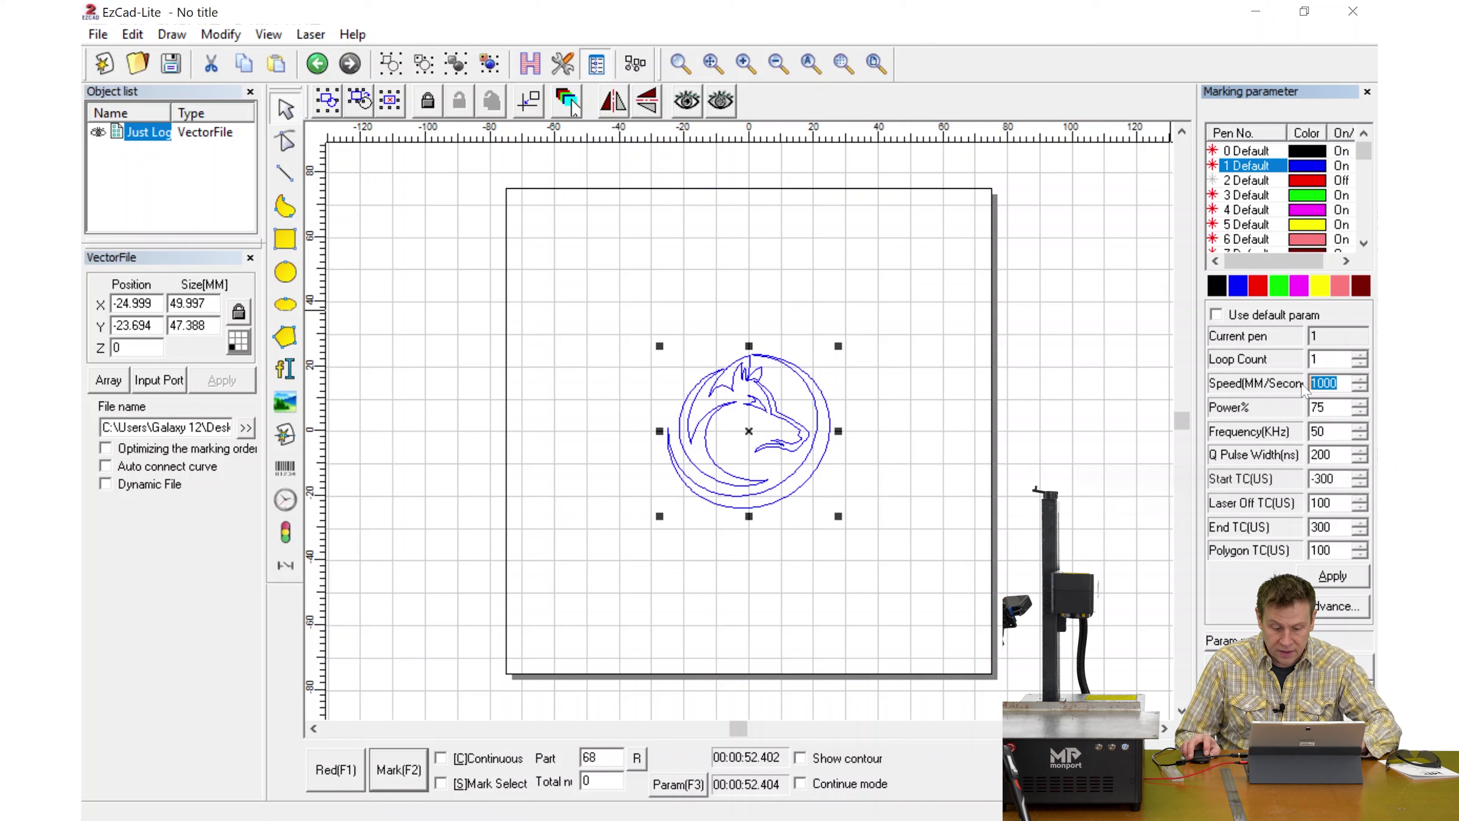
pyautogui.write('8')
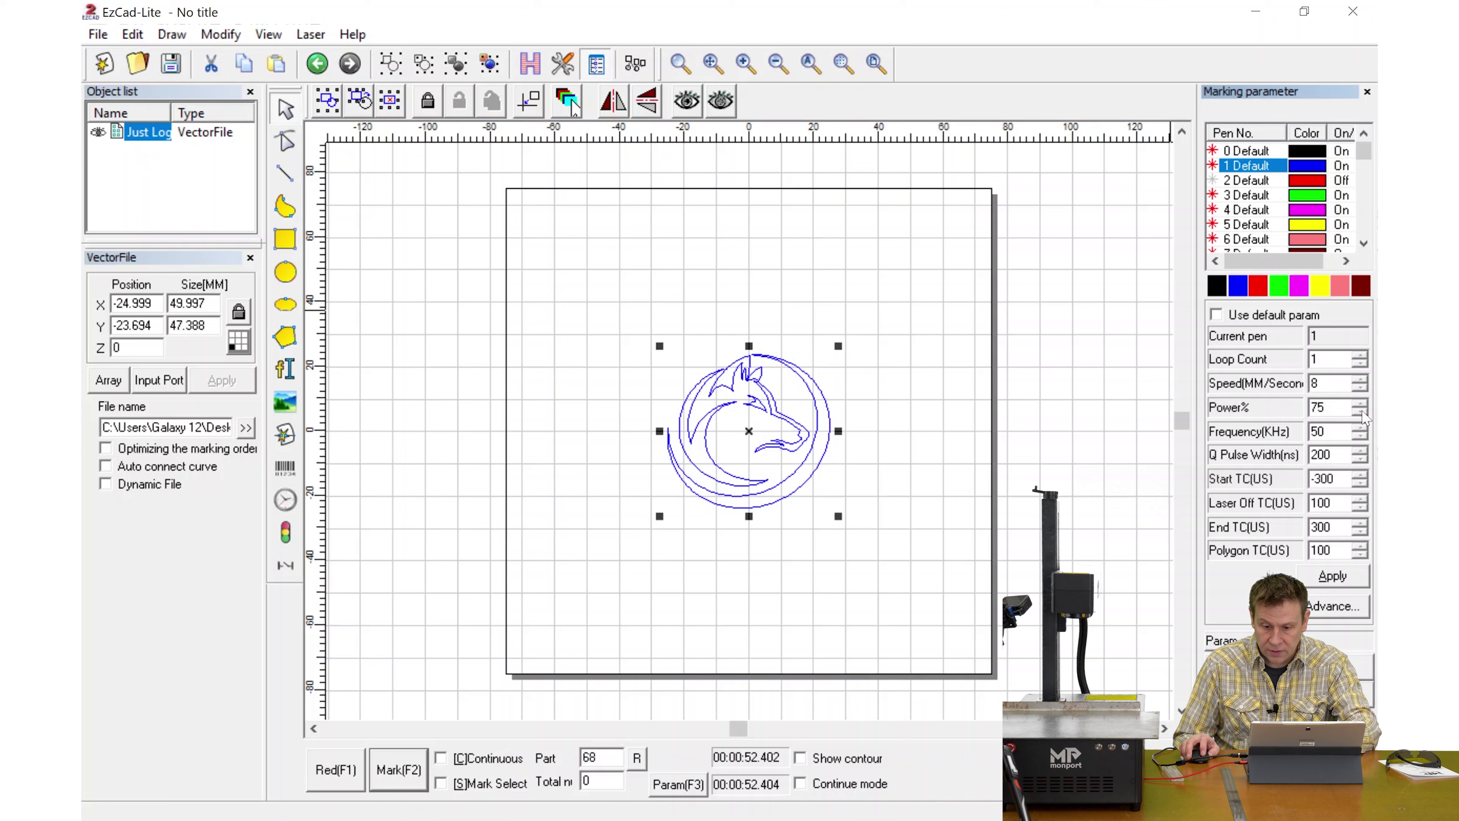
pyautogui.write('00')
pyautogui.click(1320, 407)
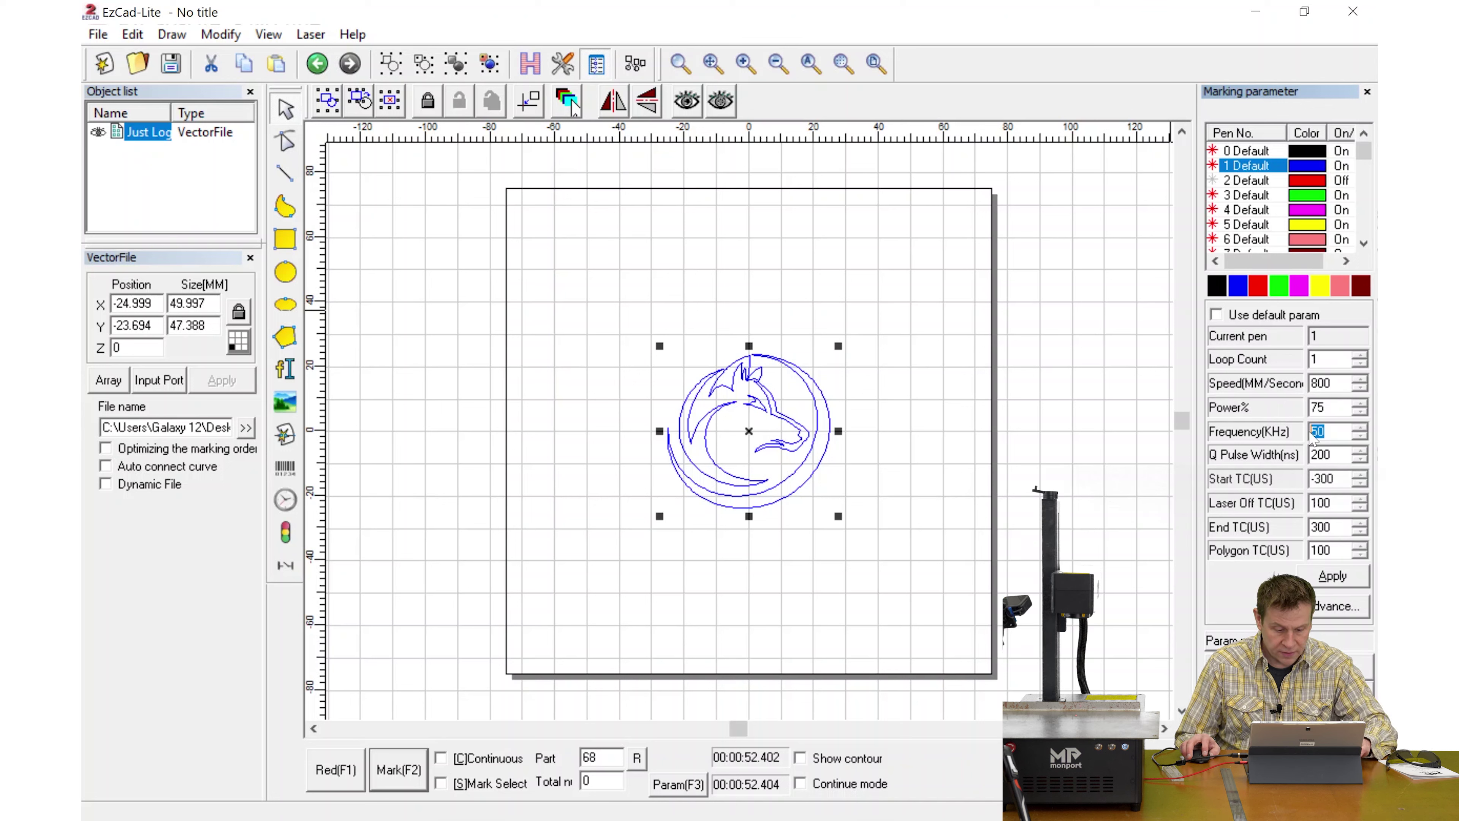
pyautogui.write('15')
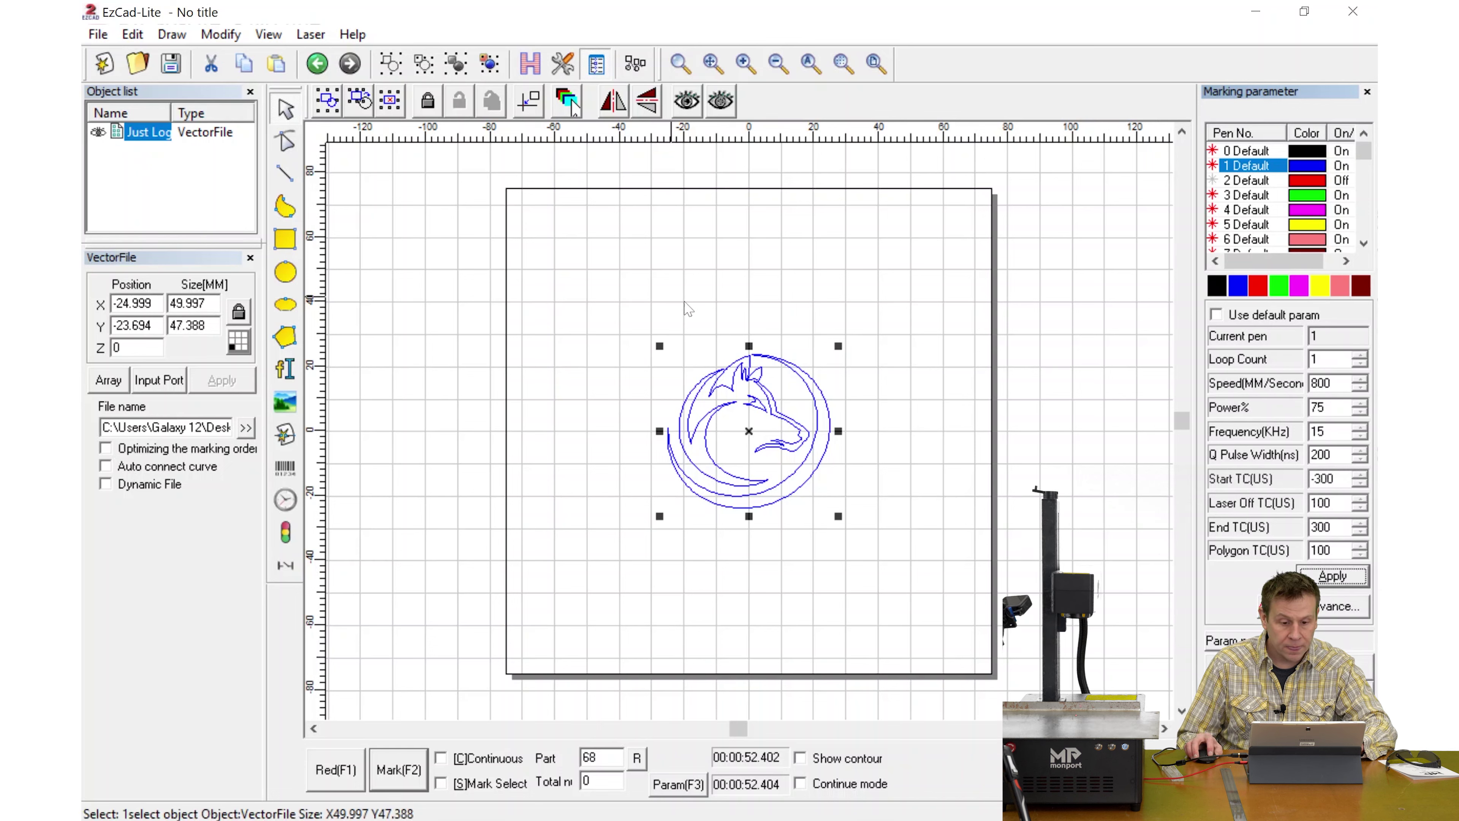
# - Hatch the wolf logo with the concentric ring pattern and confirm with OK
pyautogui.click(535, 73)
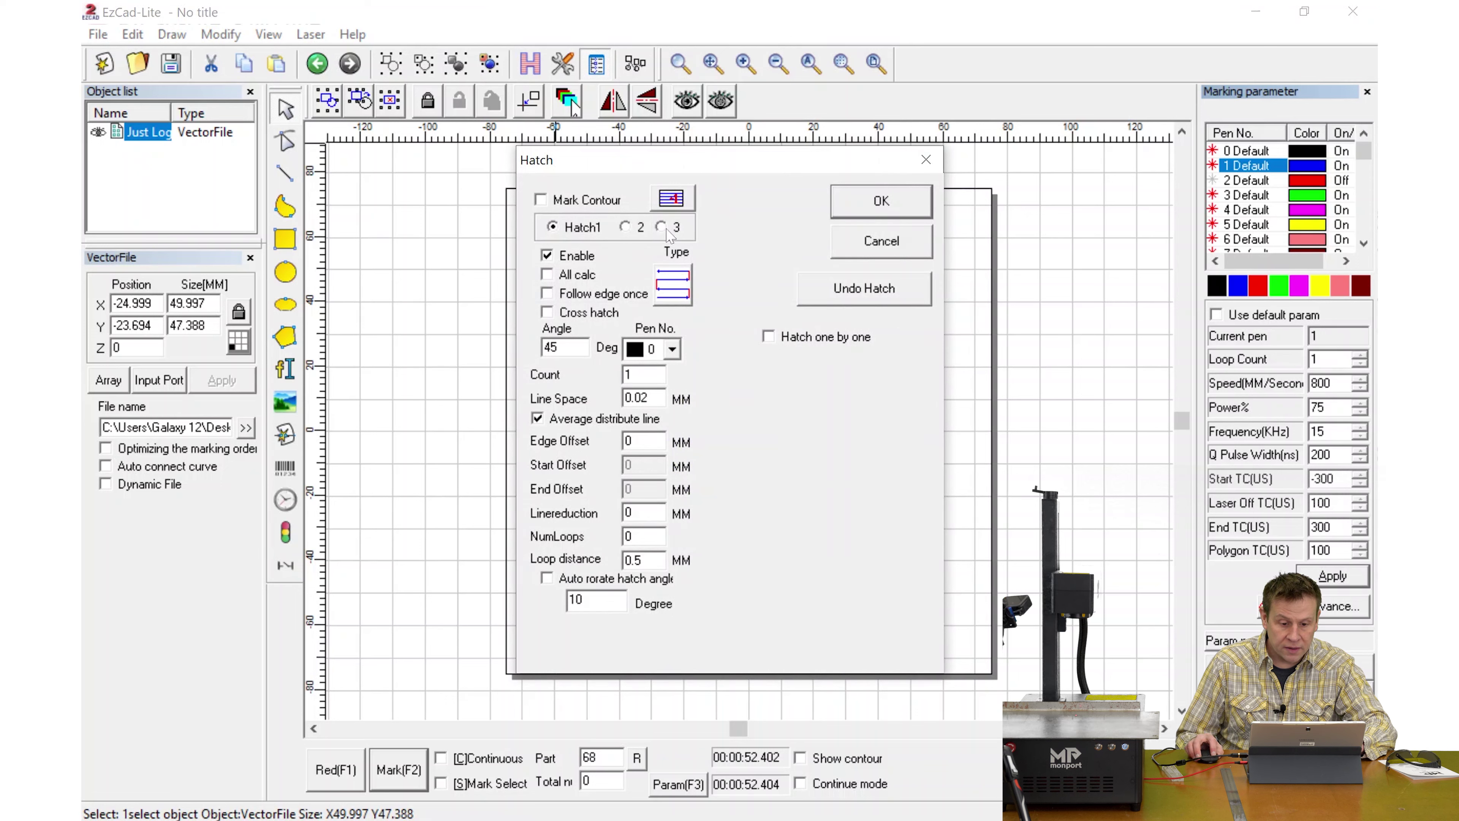
pyautogui.click(673, 284)
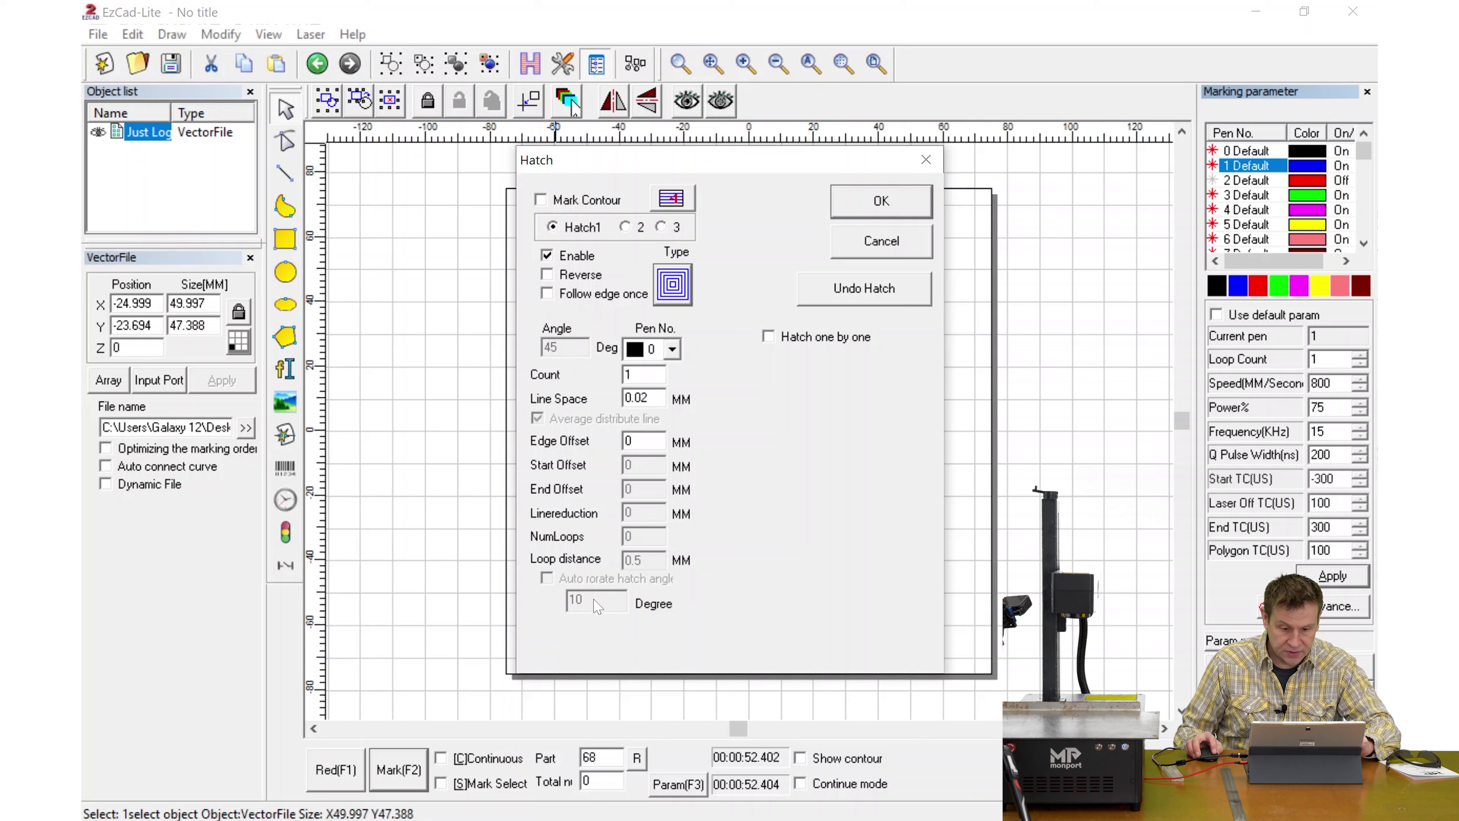
pyautogui.click(874, 202)
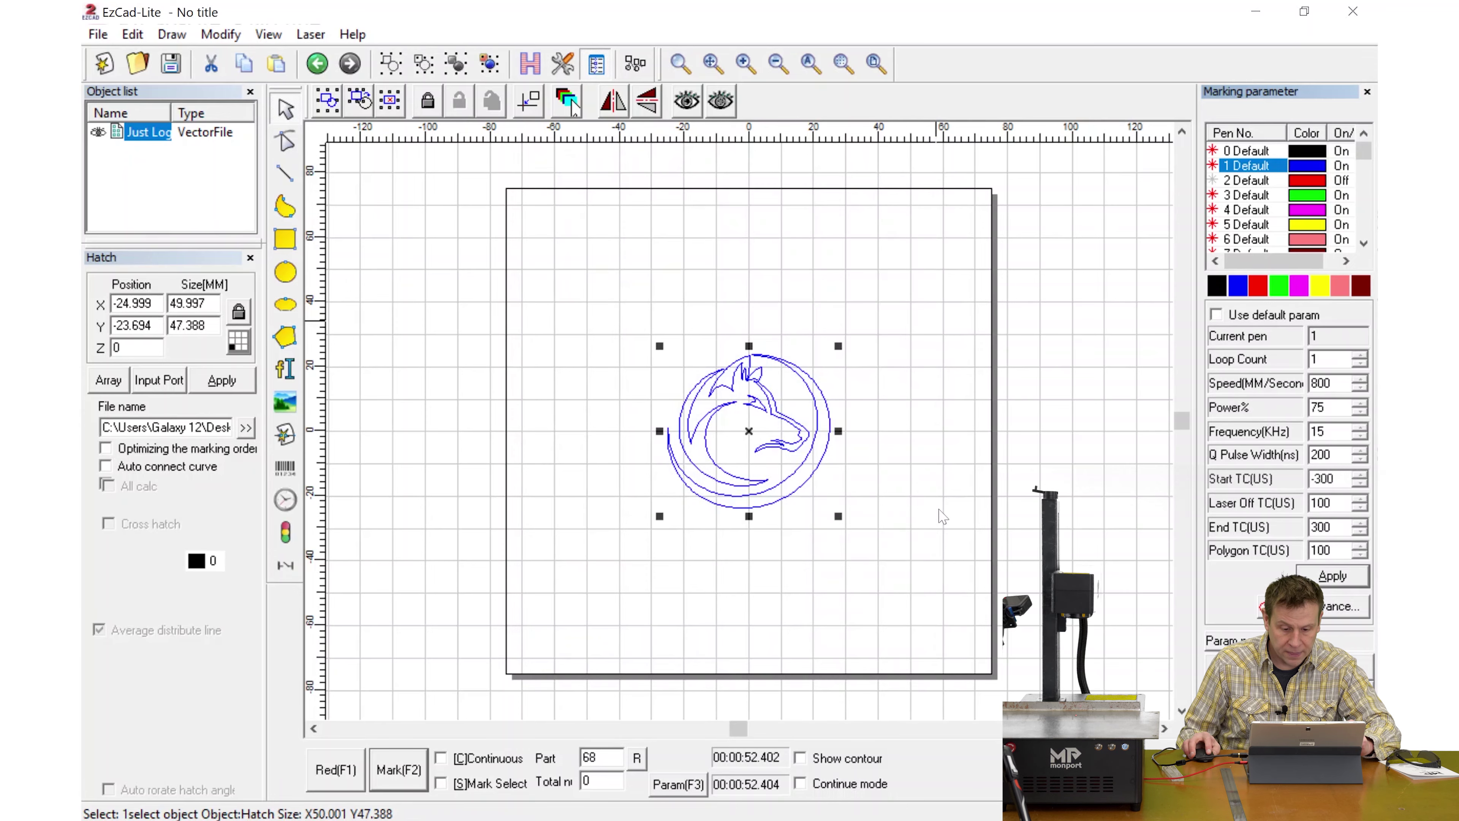